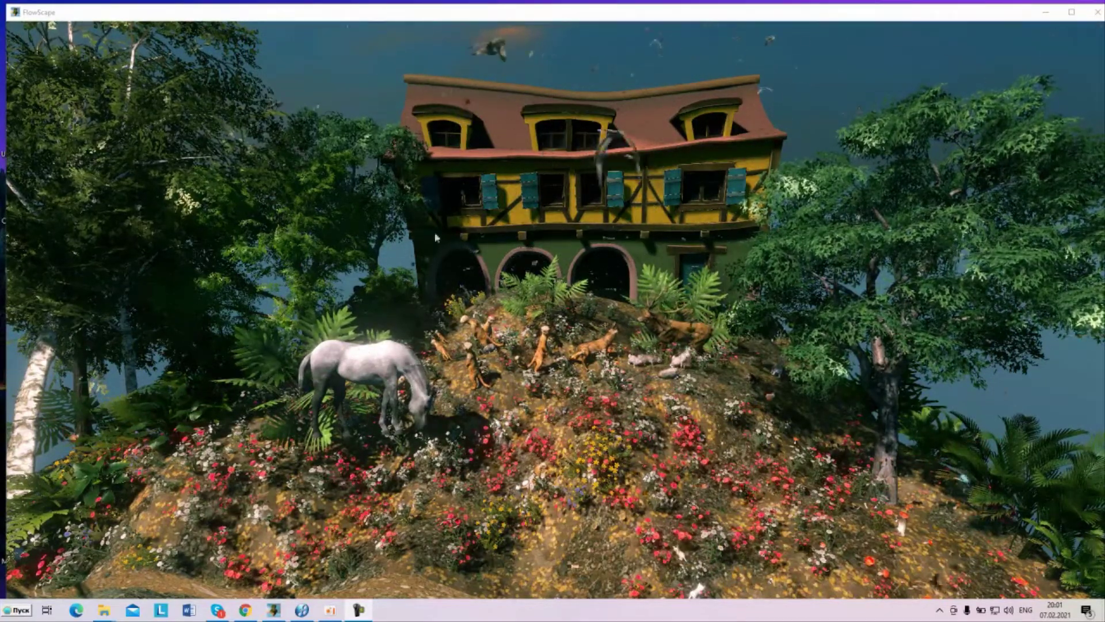
Minimize the open landscape scene and launch FlowScape from its folder on the desktop
{"action": "left_click", "coordinate": [1046, 14]}
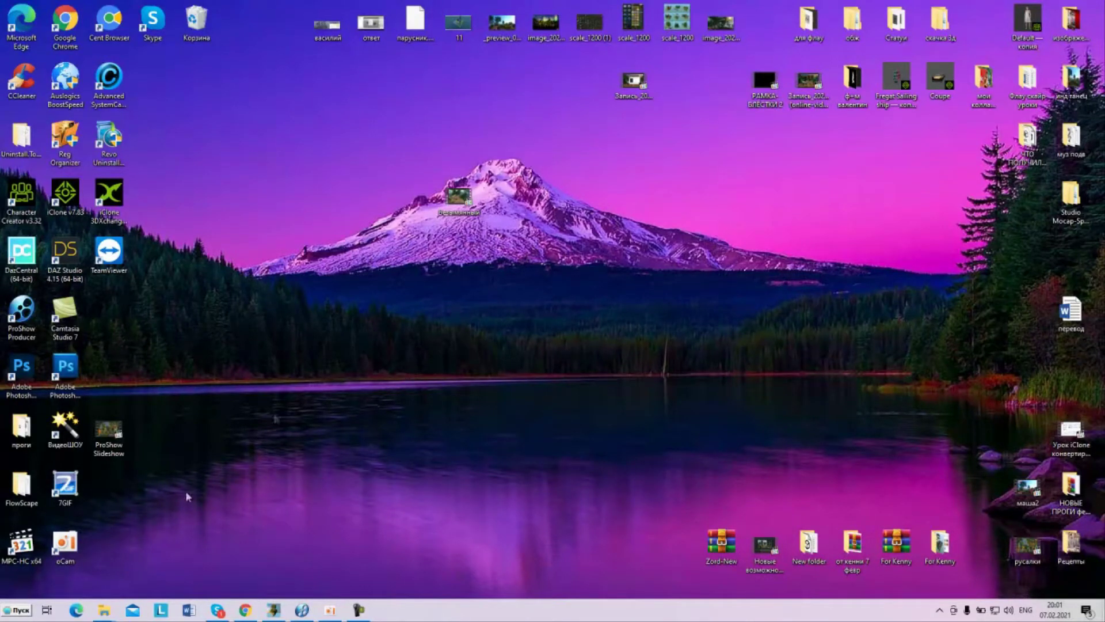
{"action": "double_click", "coordinate": [22, 488]}
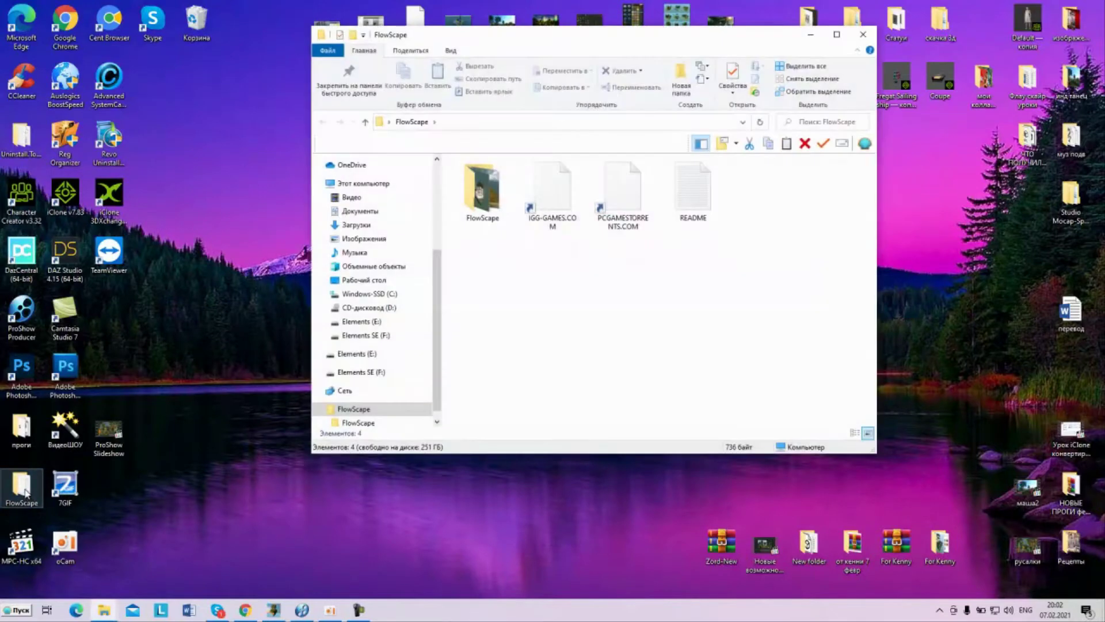
{"action": "double_click", "coordinate": [483, 193]}
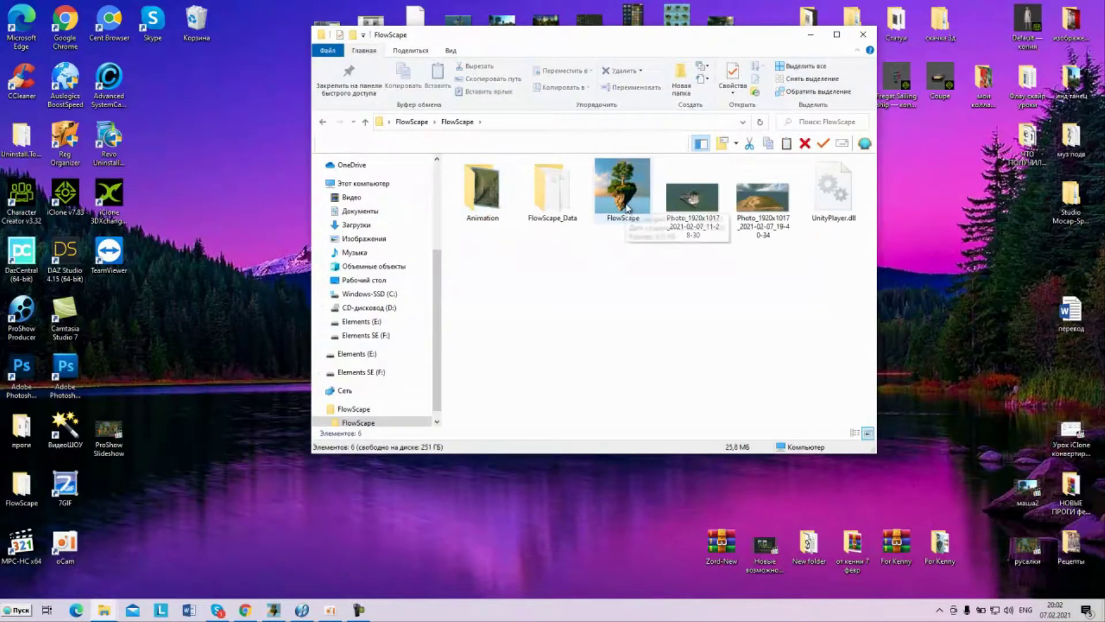
{"action": "left_click", "coordinate": [628, 209]}
{"action": "double_click", "coordinate": [627, 208]}
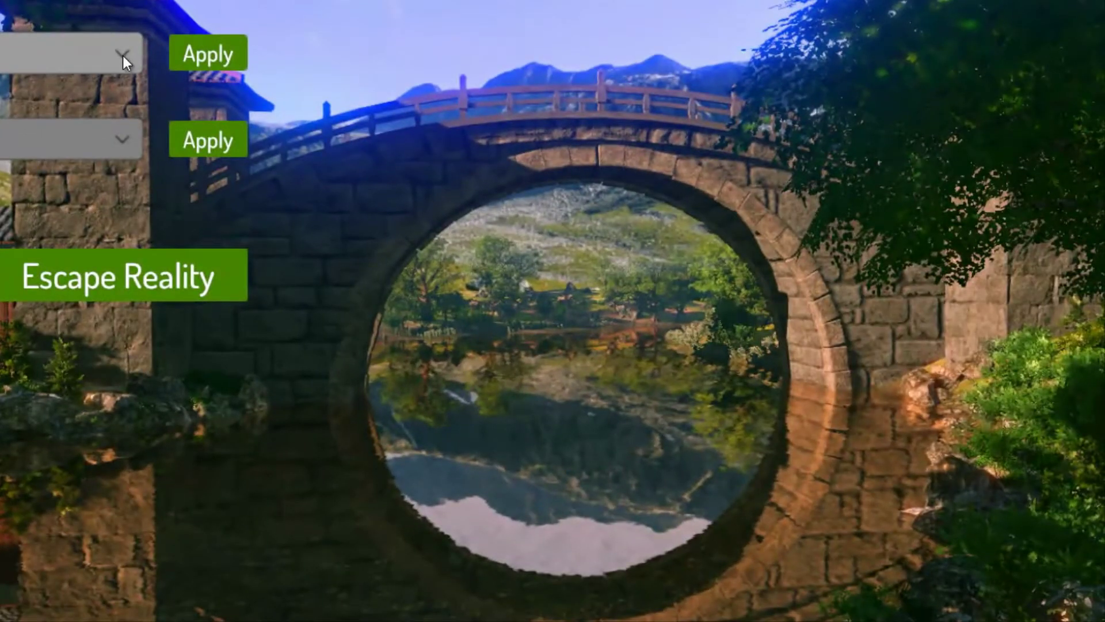
Look at the first startup option list and enter the scene editor through Escape Reality
{"action": "left_click", "coordinate": [122, 55]}
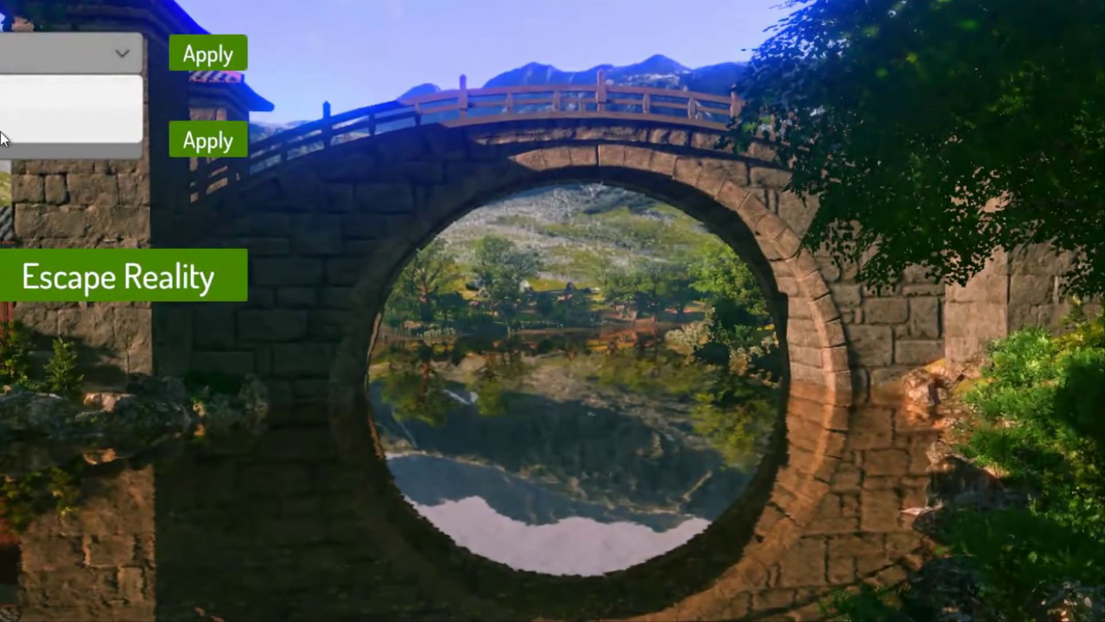
{"action": "left_click", "coordinate": [49, 53]}
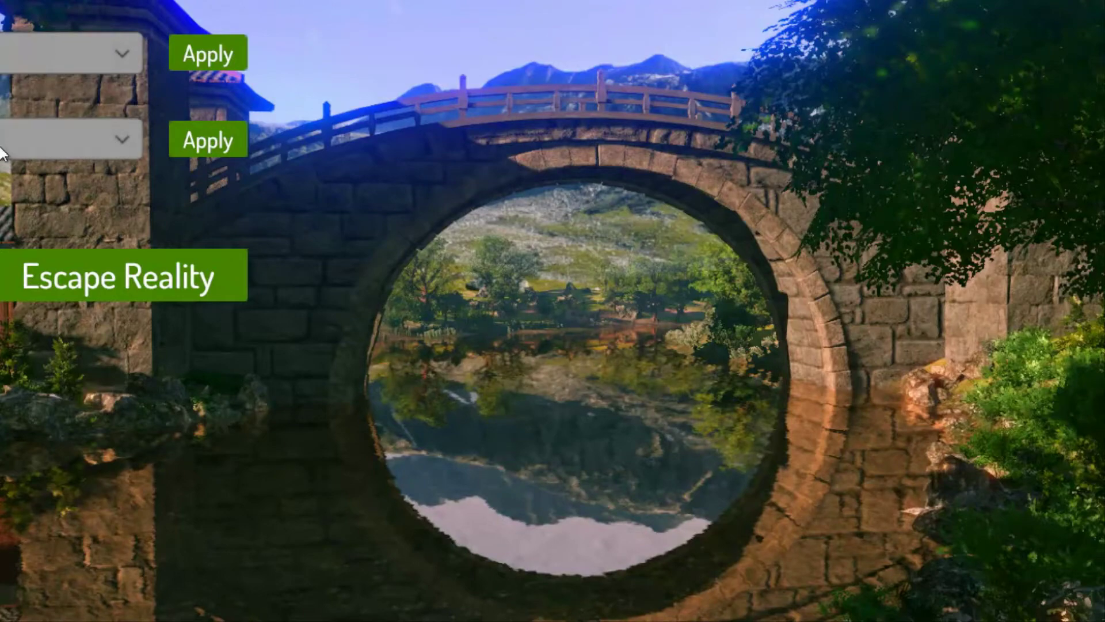
{"action": "left_click", "coordinate": [100, 282]}
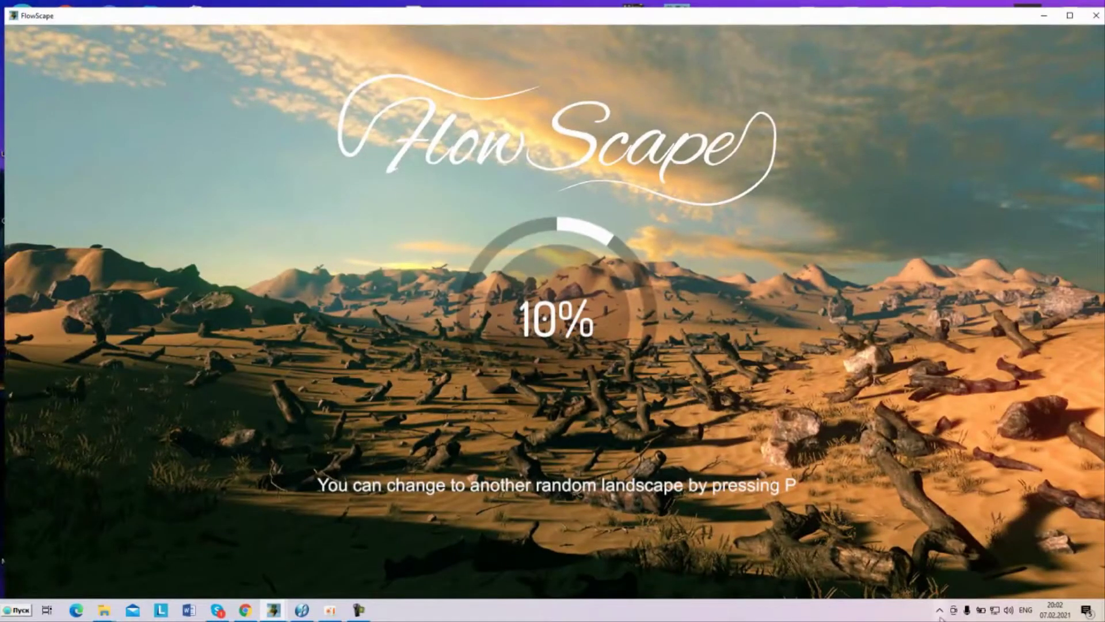
{"action": "left_click", "coordinate": [1009, 611]}
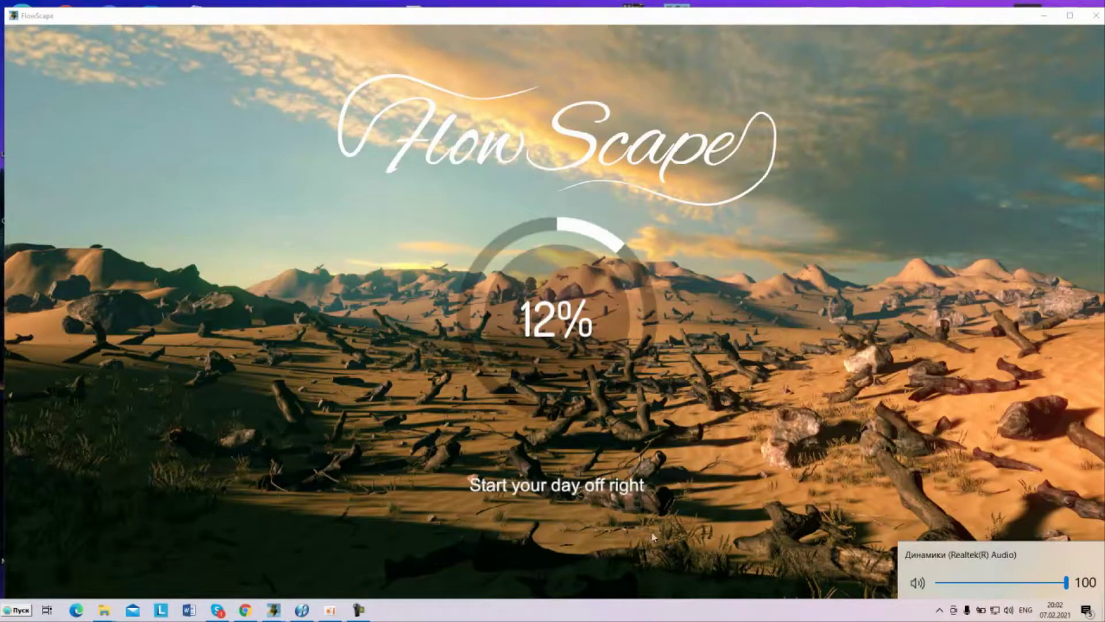
{"action": "left_click", "coordinate": [642, 559]}
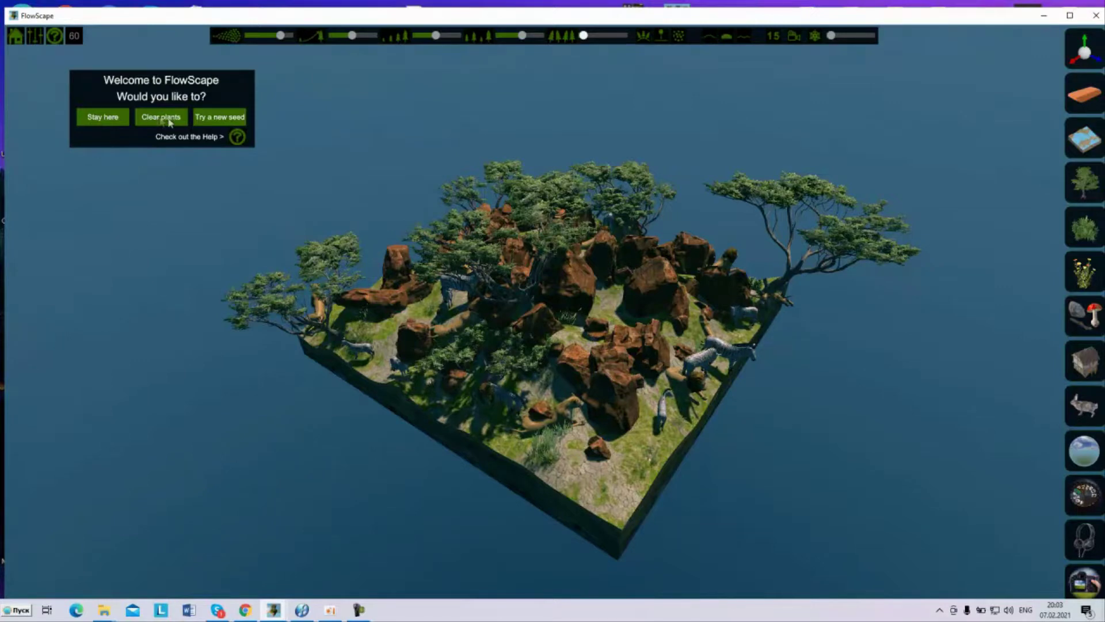
Try new seeds until a snowy forest landscape is generated, stay in it, and lower its snow amount
{"action": "left_click", "coordinate": [227, 118]}
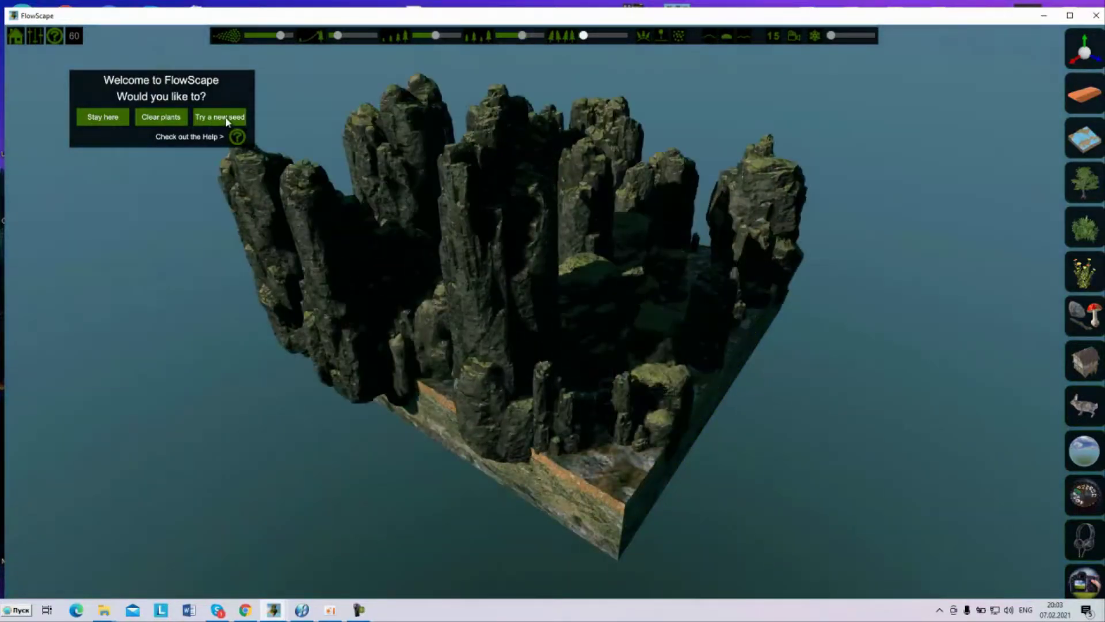
{"action": "left_click", "coordinate": [228, 119]}
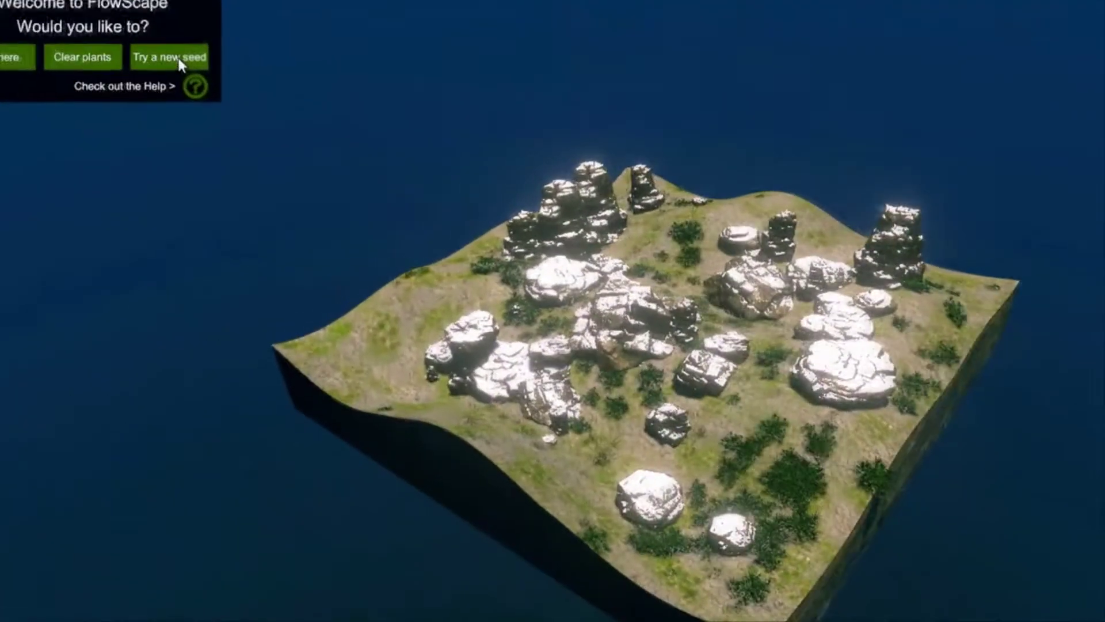
{"action": "left_click", "coordinate": [226, 118]}
{"action": "left_click", "coordinate": [176, 56]}
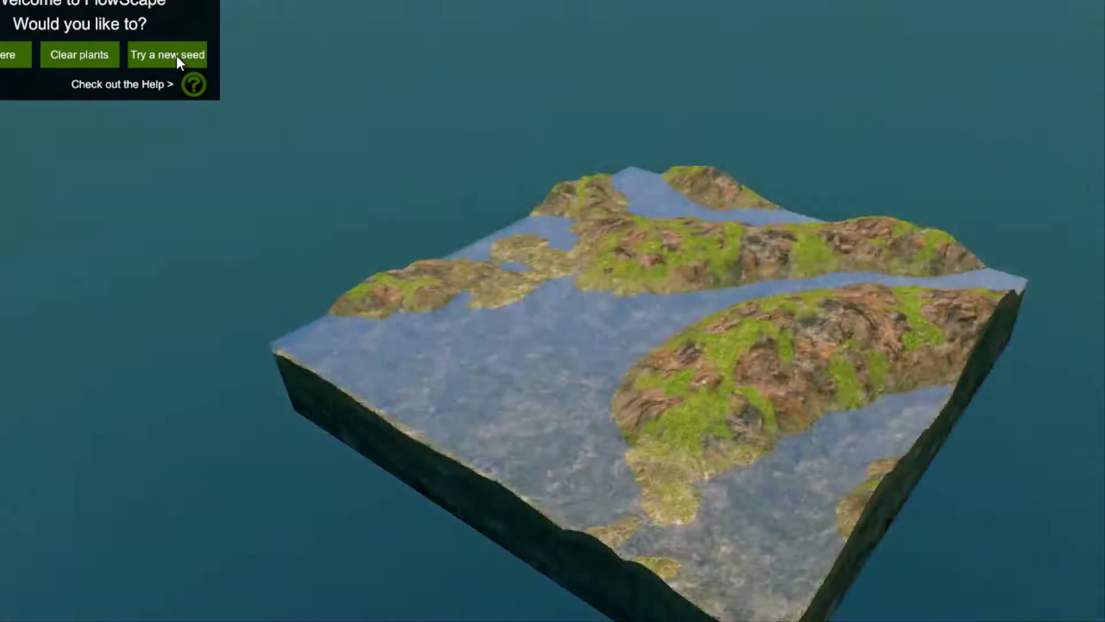
{"action": "left_click", "coordinate": [176, 55]}
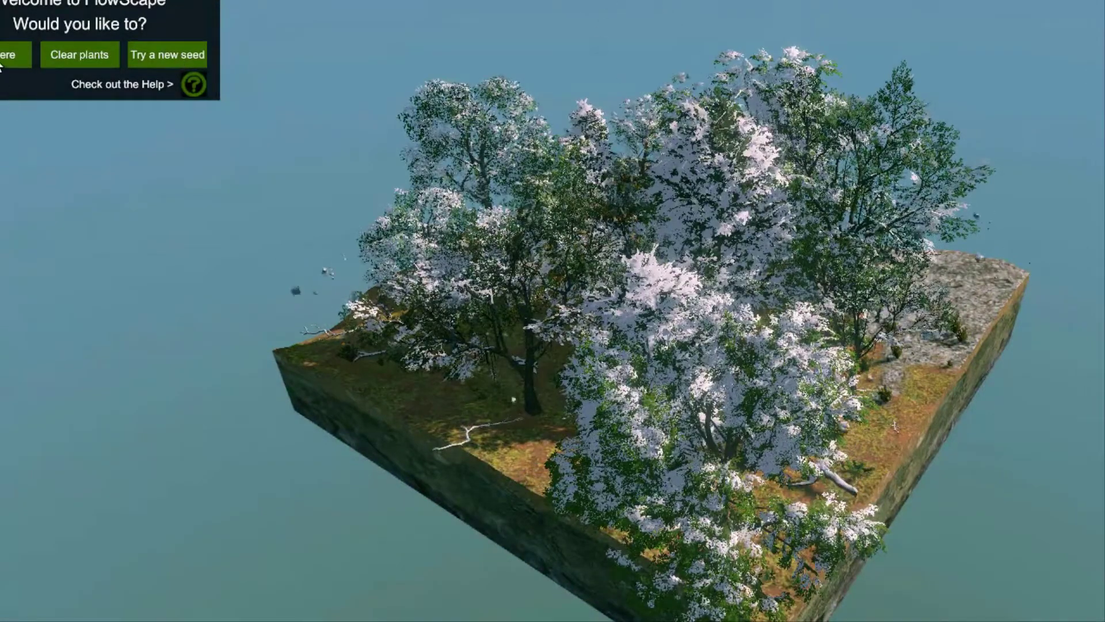
{"action": "left_click", "coordinate": [54, 56]}
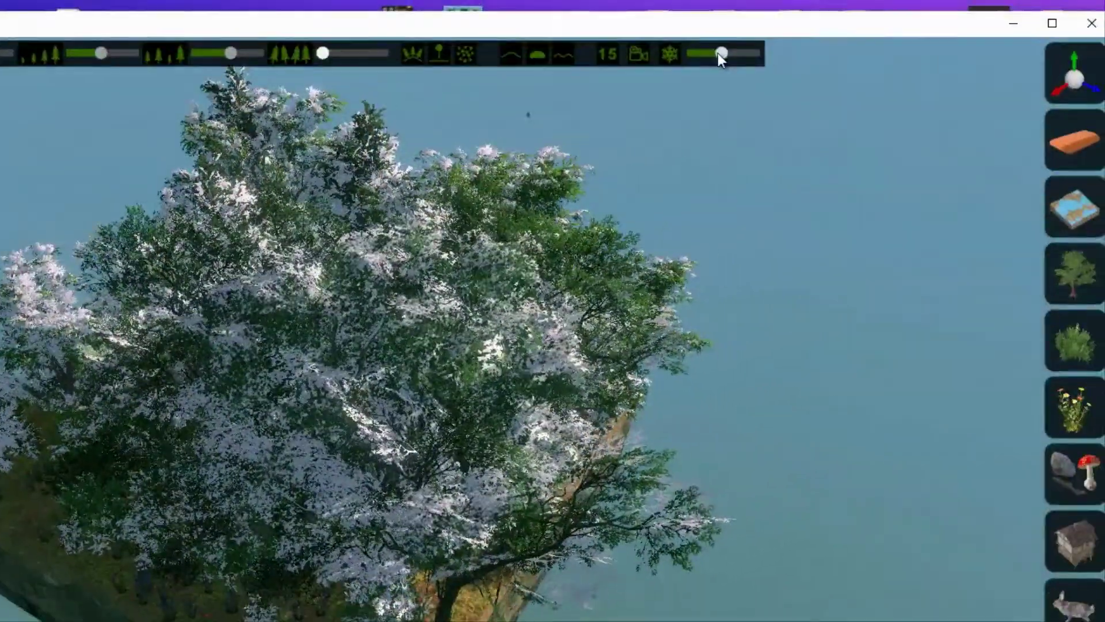
{"action": "left_click_drag", "start_coordinate": [717, 53], "coordinate": [706, 73]}
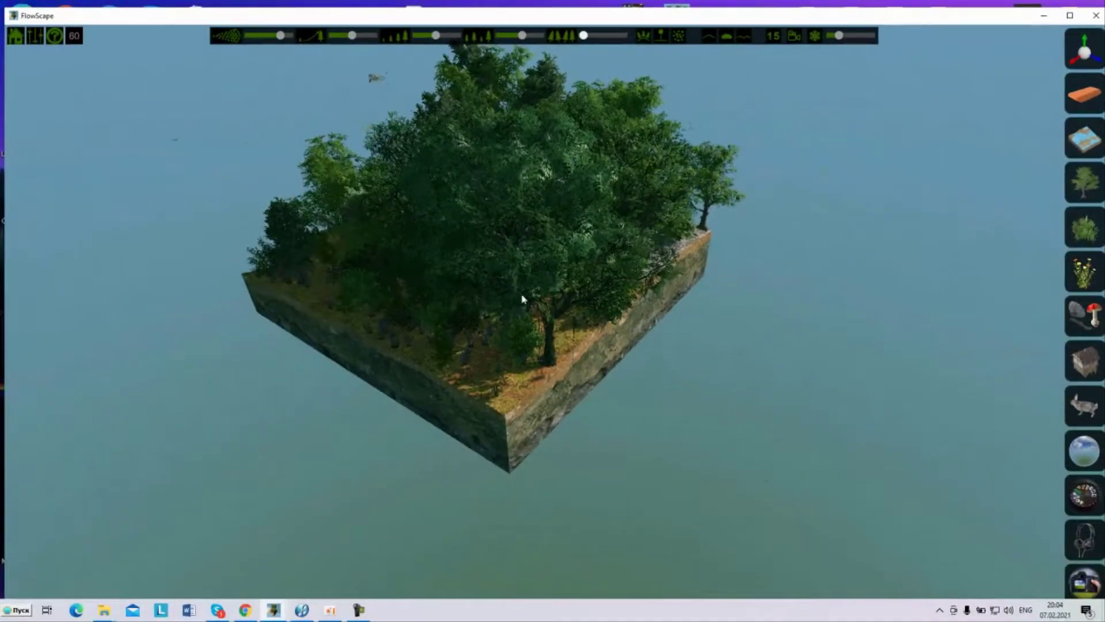
Erase trees and bushes from the front, centre and left side of the forest plot with the Eraser
{"action": "scroll", "coordinate": [637, 305], "scroll_direction": "up", "scroll_amount": 5}
{"action": "scroll", "coordinate": [681, 281], "scroll_direction": "up", "scroll_amount": 5}
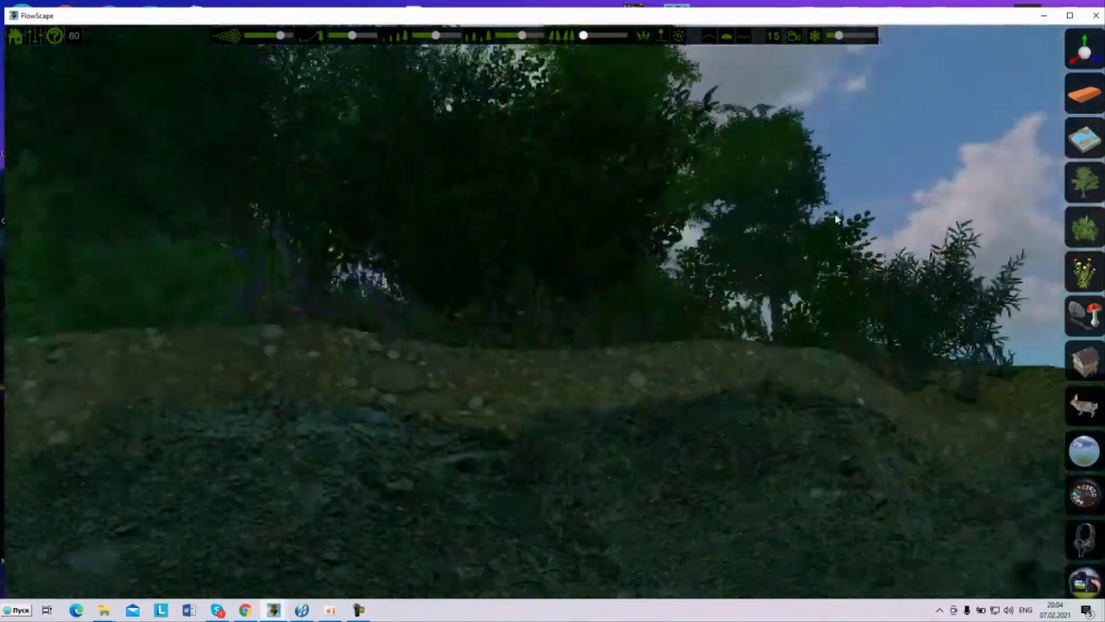
{"action": "scroll", "coordinate": [829, 236], "scroll_direction": "down", "scroll_amount": 10}
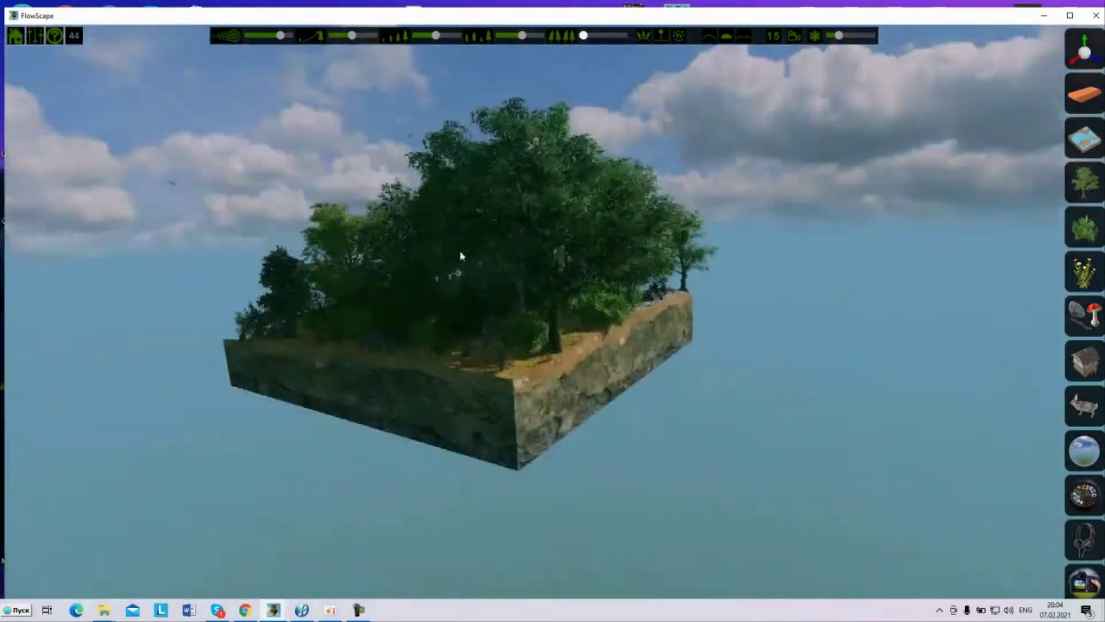
{"action": "right_click_drag", "start_coordinate": [460, 256], "coordinate": [316, 268]}
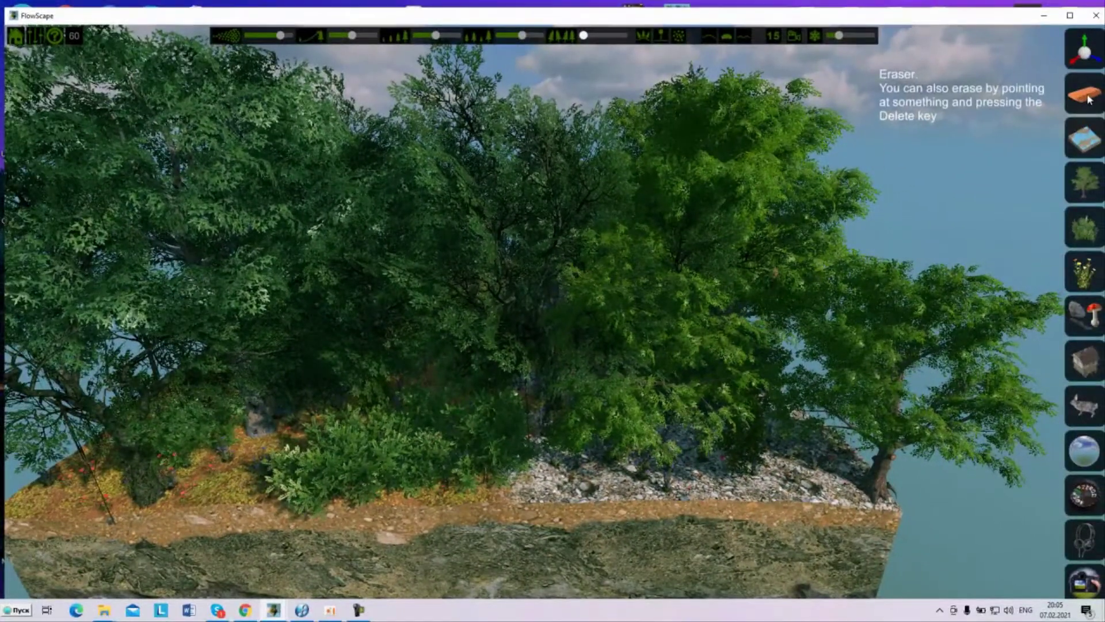
{"action": "left_click", "coordinate": [1086, 95]}
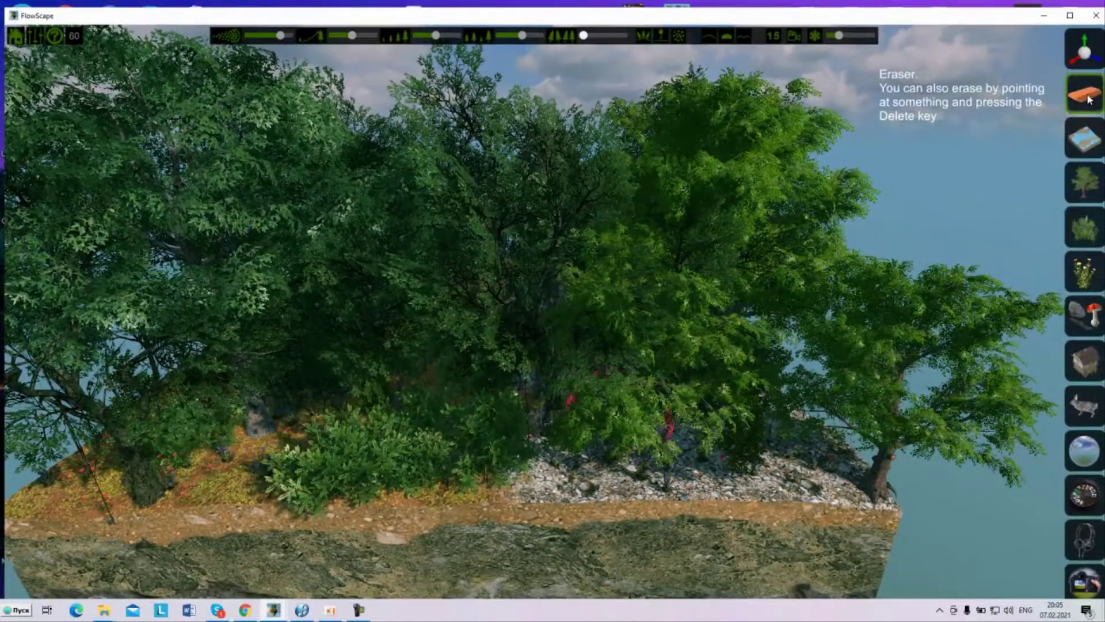
{"action": "left_click", "coordinate": [719, 213]}
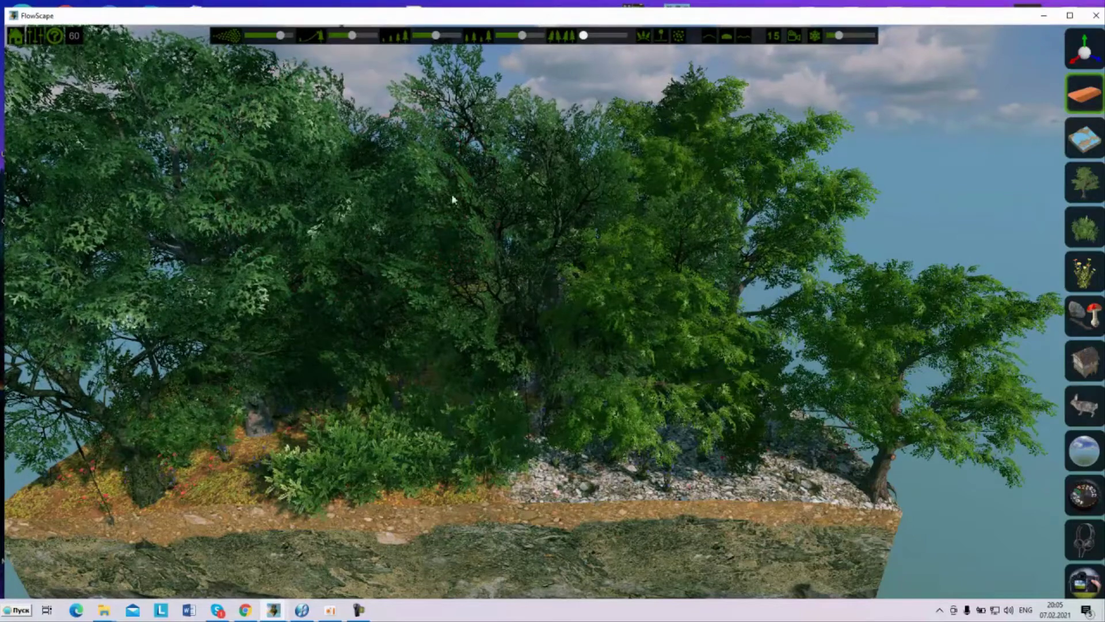
{"action": "left_click", "coordinate": [624, 328]}
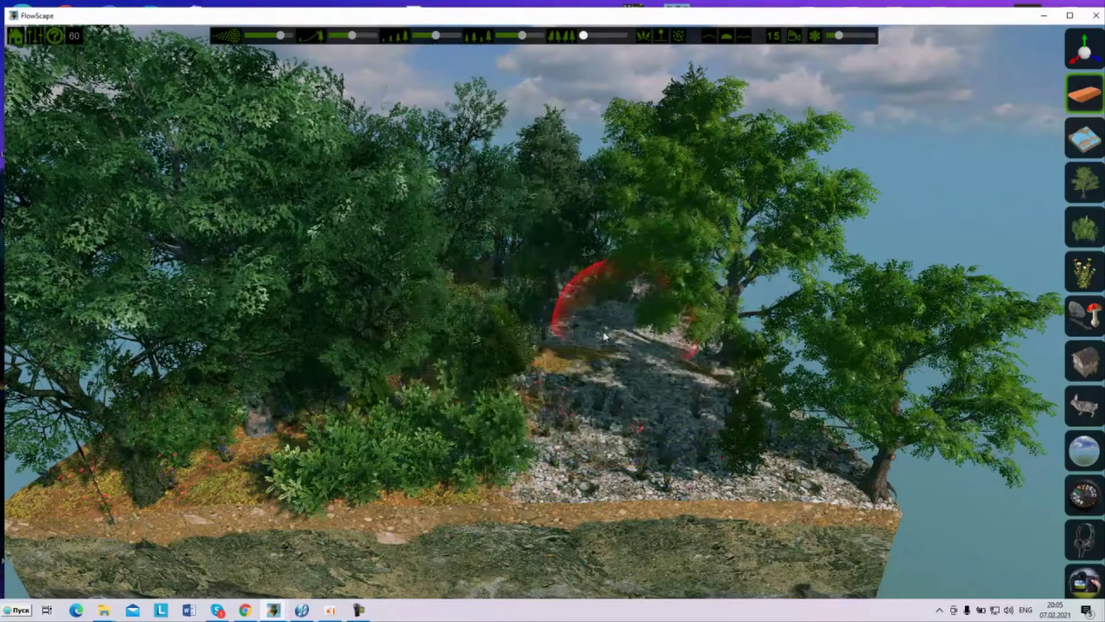
{"action": "left_click", "coordinate": [405, 408]}
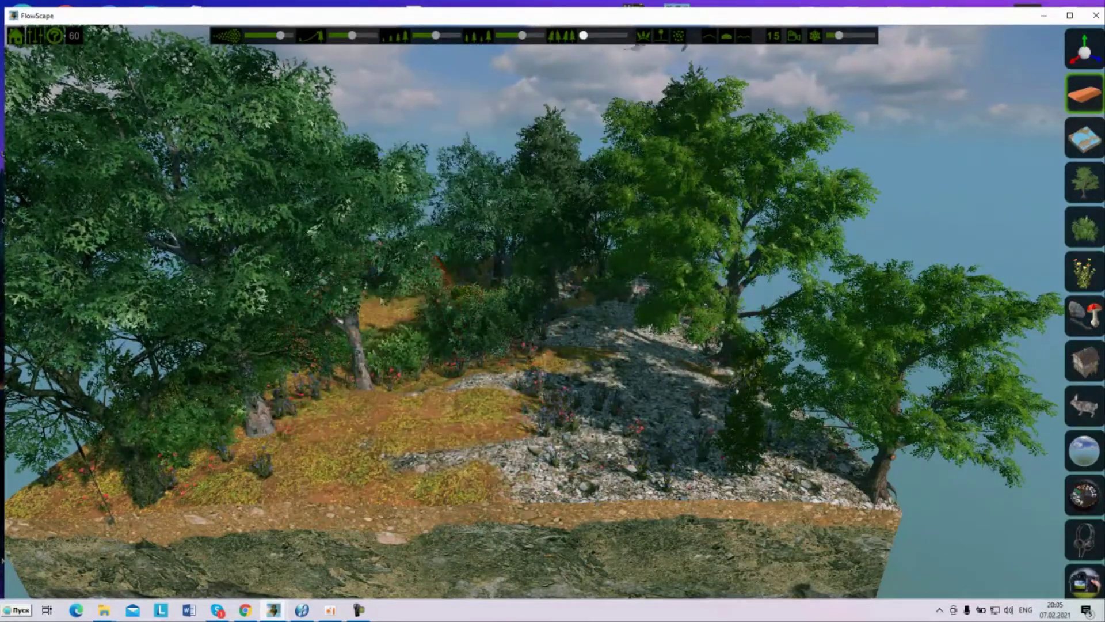
{"action": "left_click", "coordinate": [201, 294]}
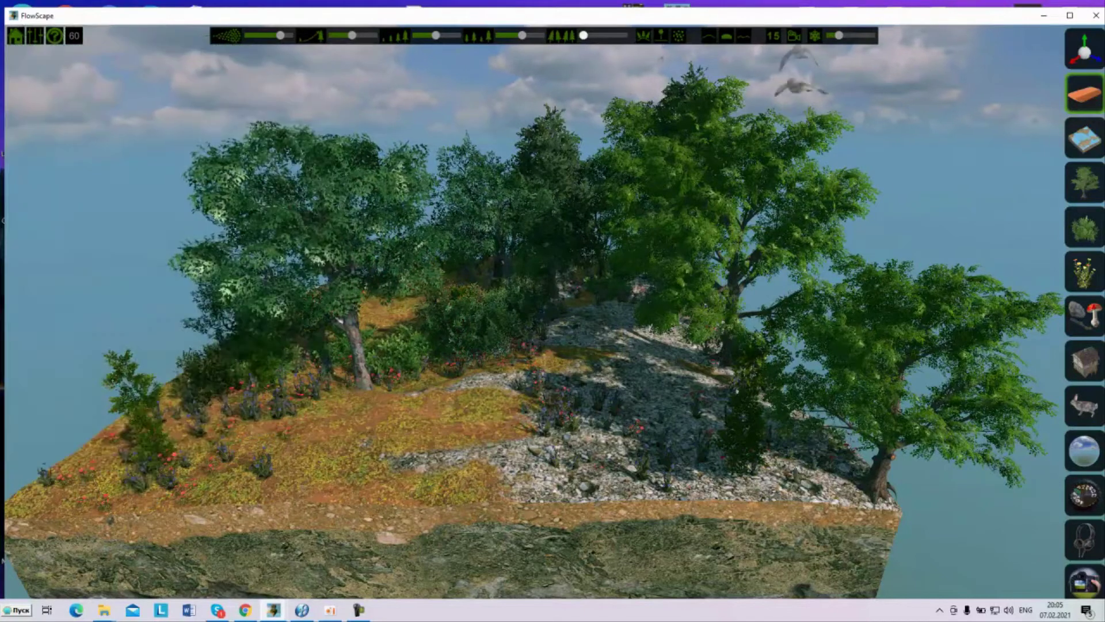
{"action": "left_click", "coordinate": [694, 217]}
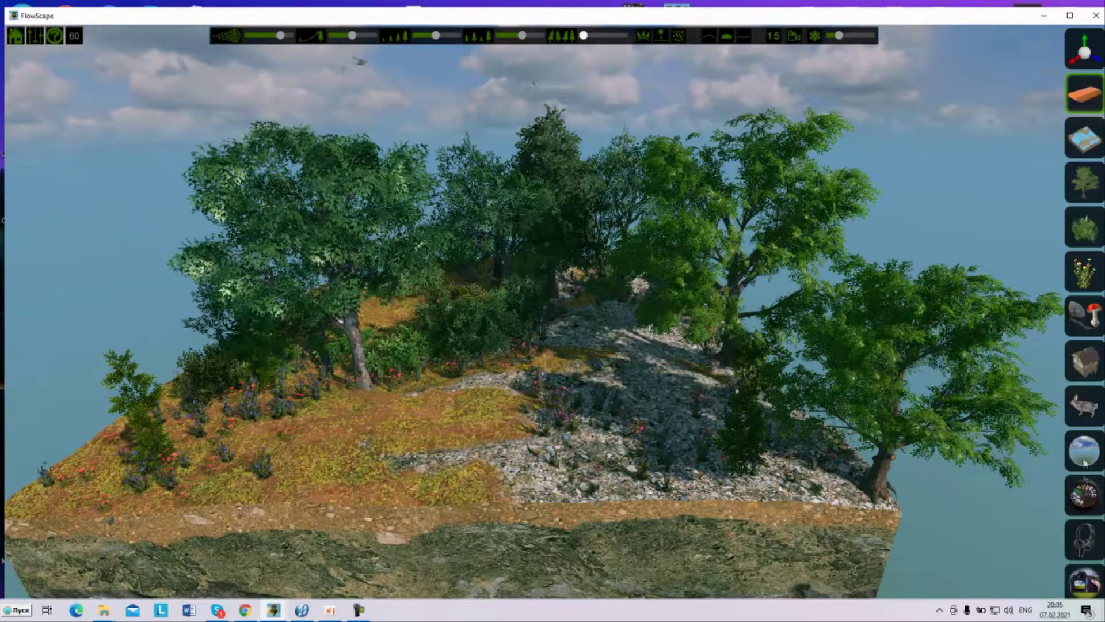
Plant snowy spruces on the cleared left side of the plot and lower the flow of the brush
{"action": "left_click", "coordinate": [1082, 185]}
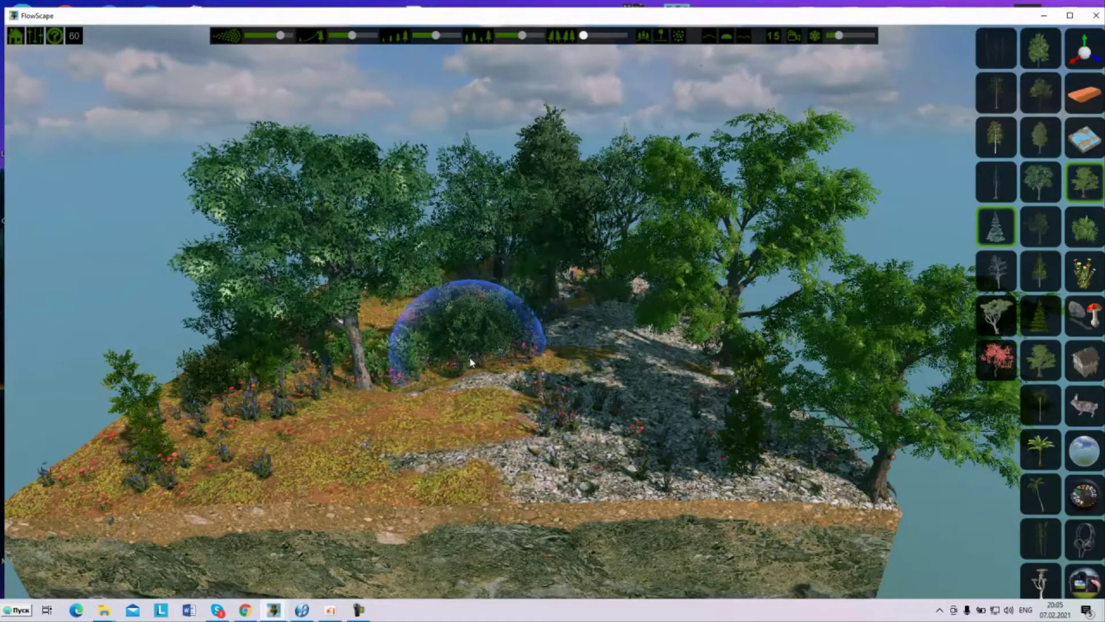
{"action": "left_click", "coordinate": [414, 429]}
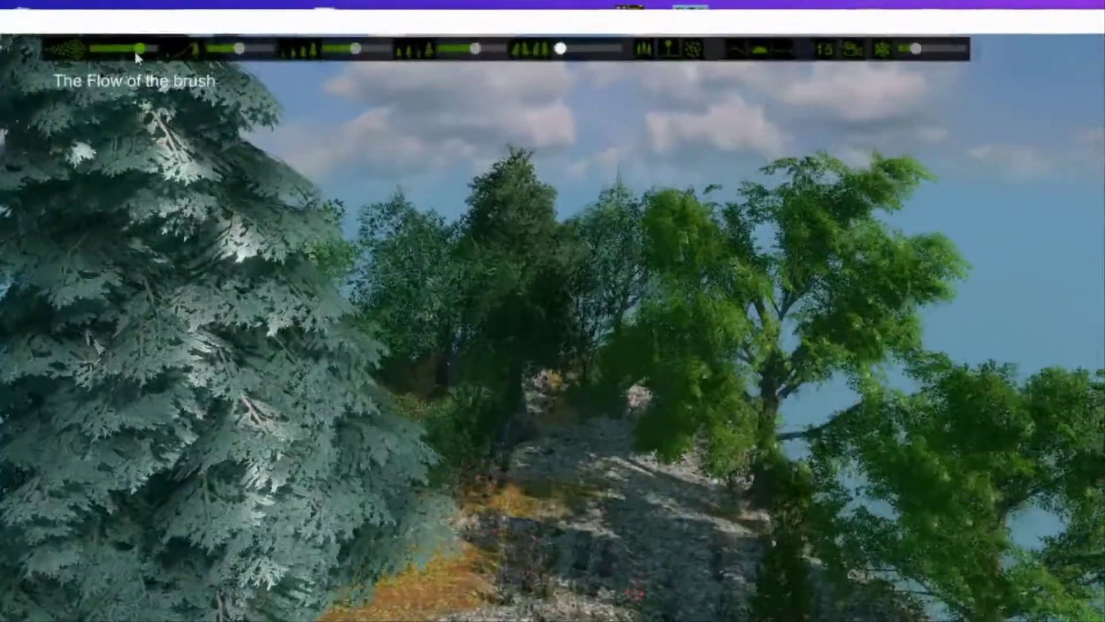
{"action": "left_click_drag", "start_coordinate": [139, 49], "coordinate": [99, 57]}
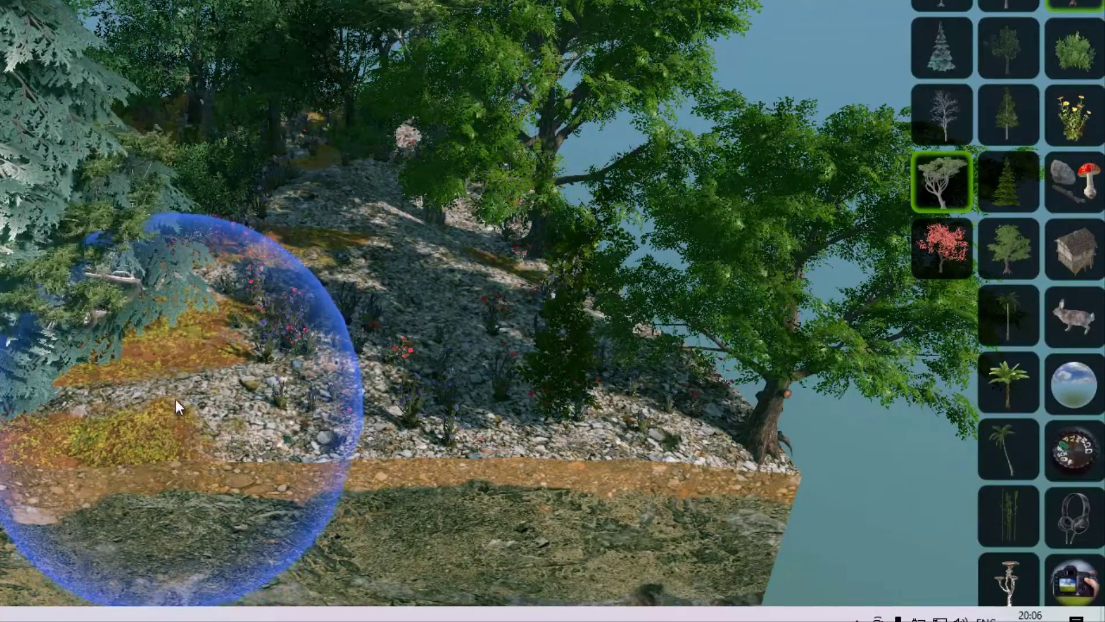
Raise the brush flow slightly and plant ferns on the open ground near the plot's front edge
{"action": "left_click", "coordinate": [1080, 53]}
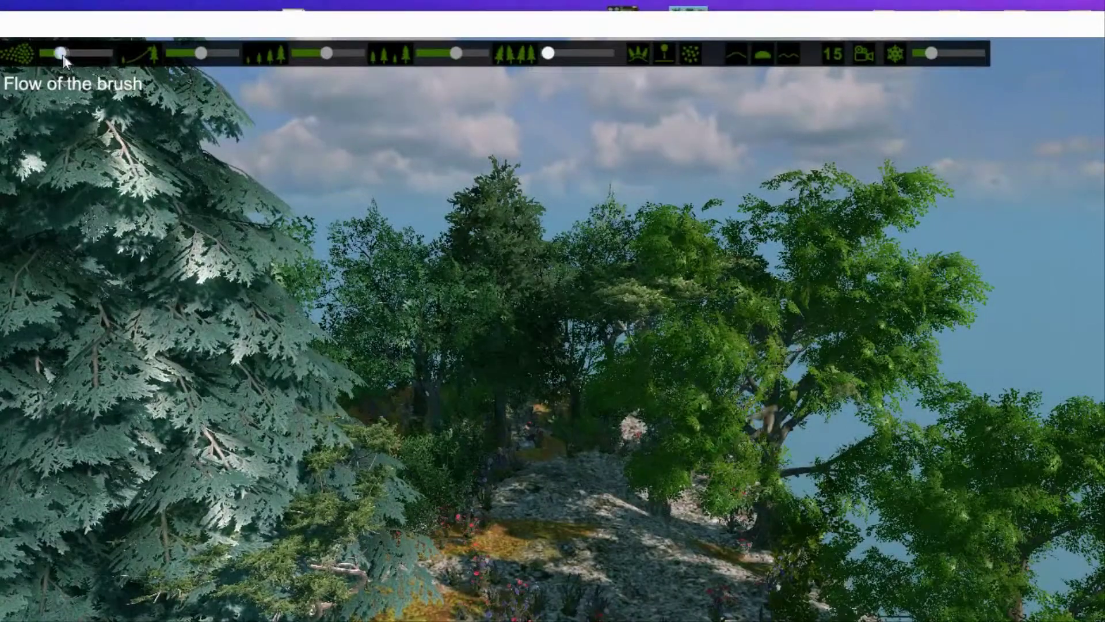
{"action": "left_click_drag", "start_coordinate": [61, 53], "coordinate": [70, 54]}
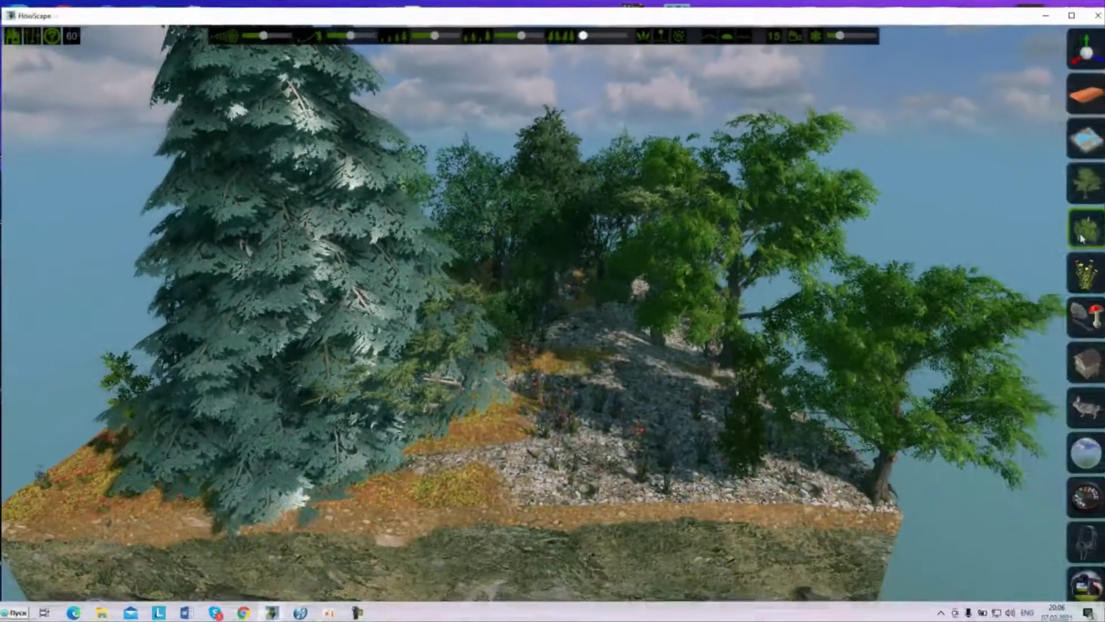
{"action": "left_click", "coordinate": [1040, 268]}
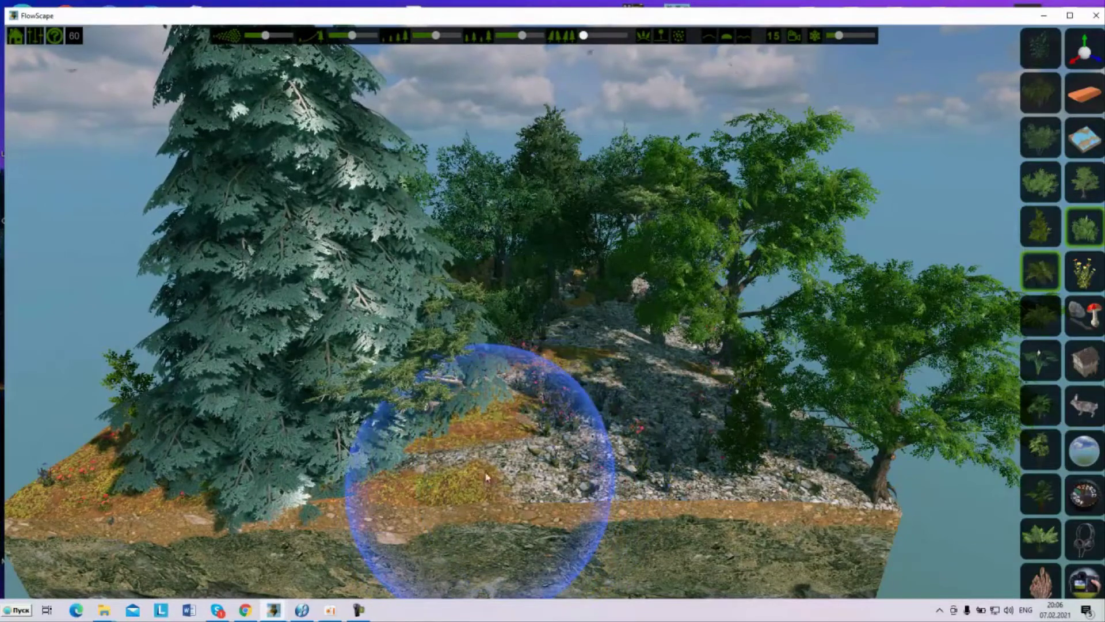
{"action": "left_click", "coordinate": [508, 490]}
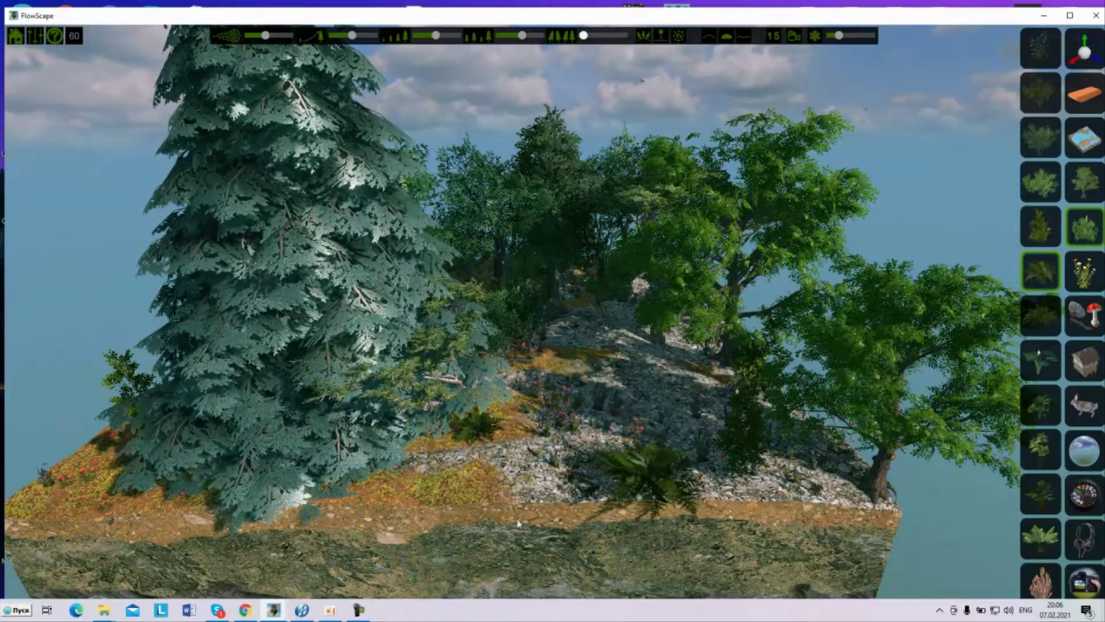
Paint red flowers among the ferns and stones across the front of the plot
{"action": "left_click", "coordinate": [1088, 282]}
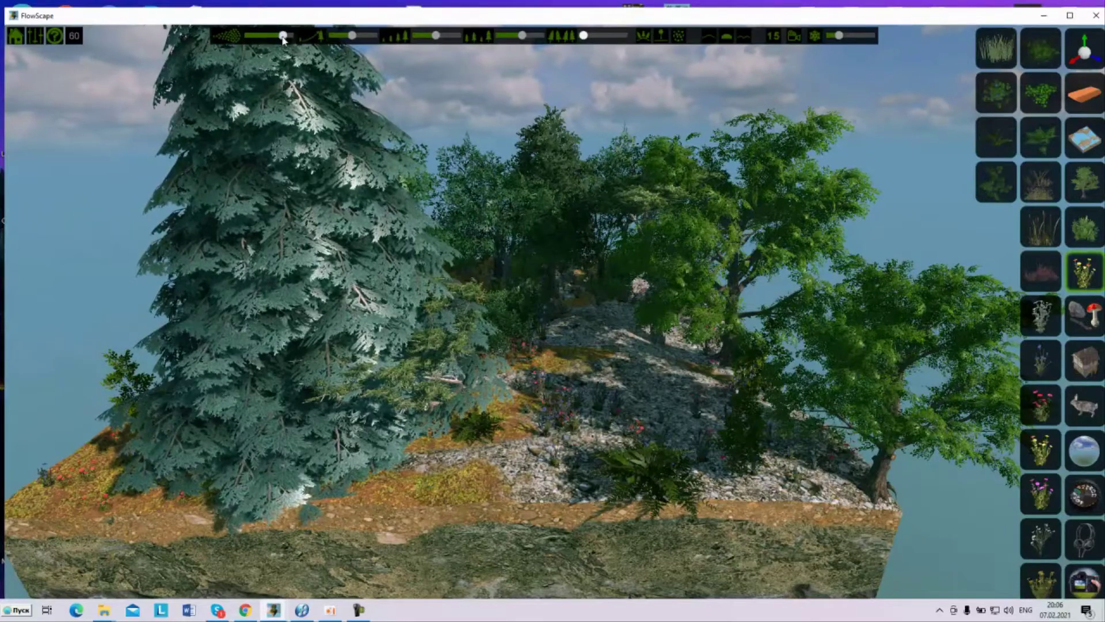
{"action": "left_click", "coordinate": [1041, 404]}
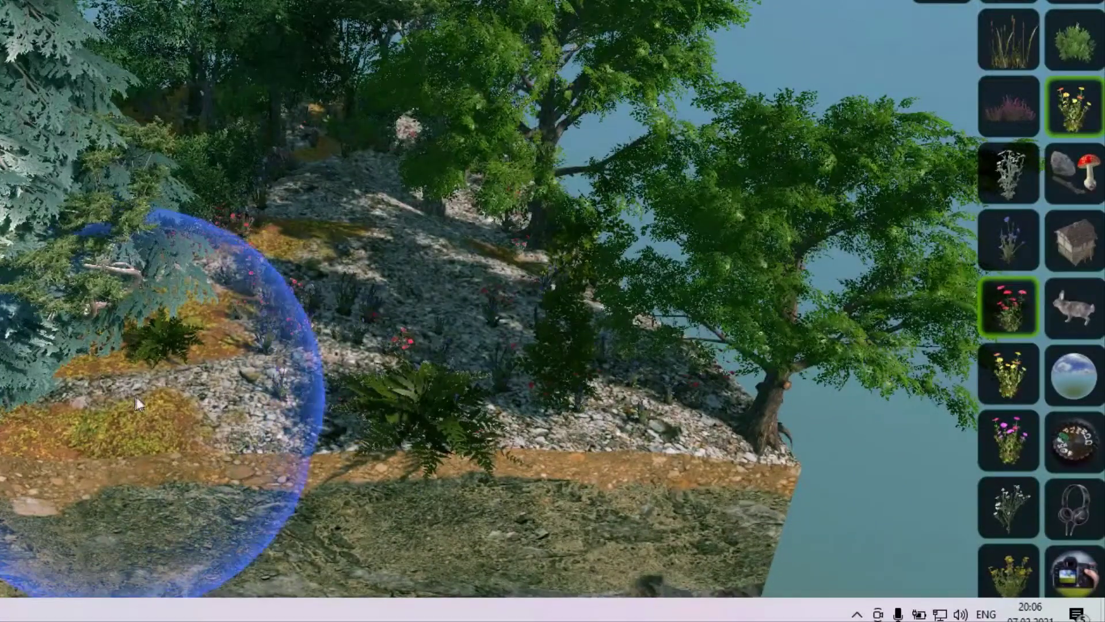
{"action": "left_click_drag", "start_coordinate": [138, 403], "coordinate": [273, 423]}
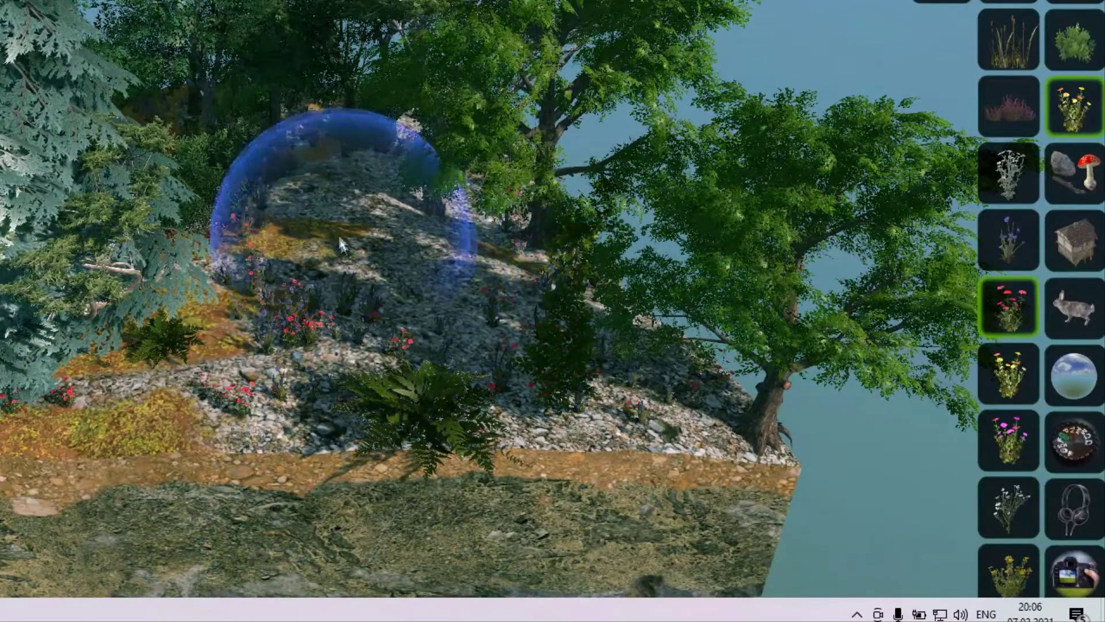
{"action": "left_click", "coordinate": [136, 400]}
{"action": "mouse_move", "coordinate": [137, 399]}
{"action": "left_mouse_down"}
{"action": "mouse_move", "coordinate": [201, 413]}
{"action": "mouse_move", "coordinate": [175, 396]}
{"action": "left_mouse_up"}
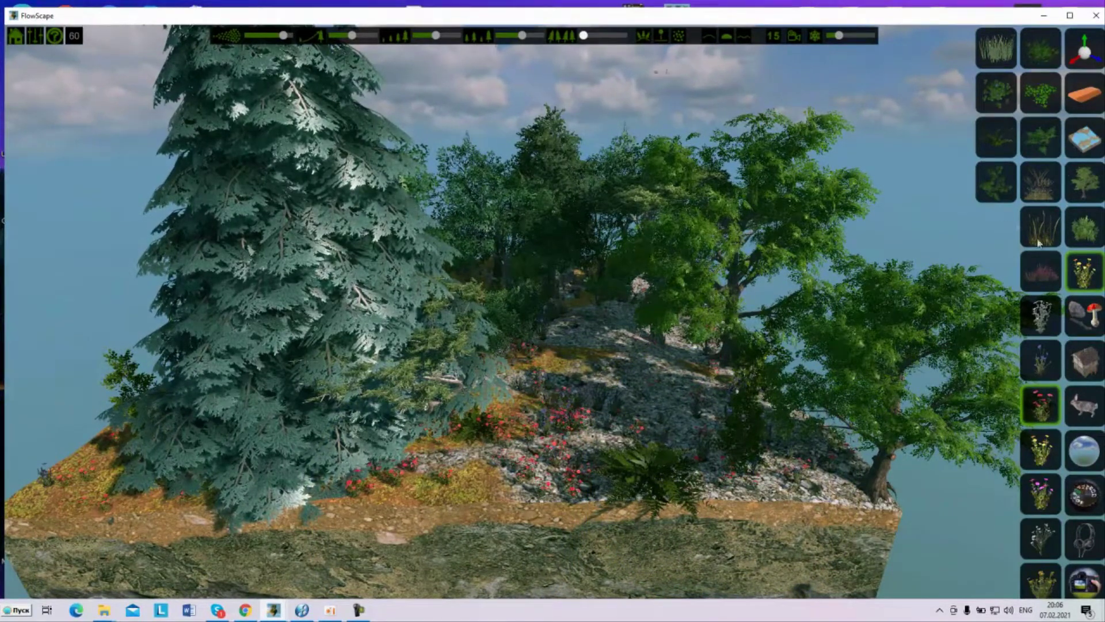
Place a large white rock at the front of the plot beside the spruce trees
{"action": "left_click", "coordinate": [1084, 365]}
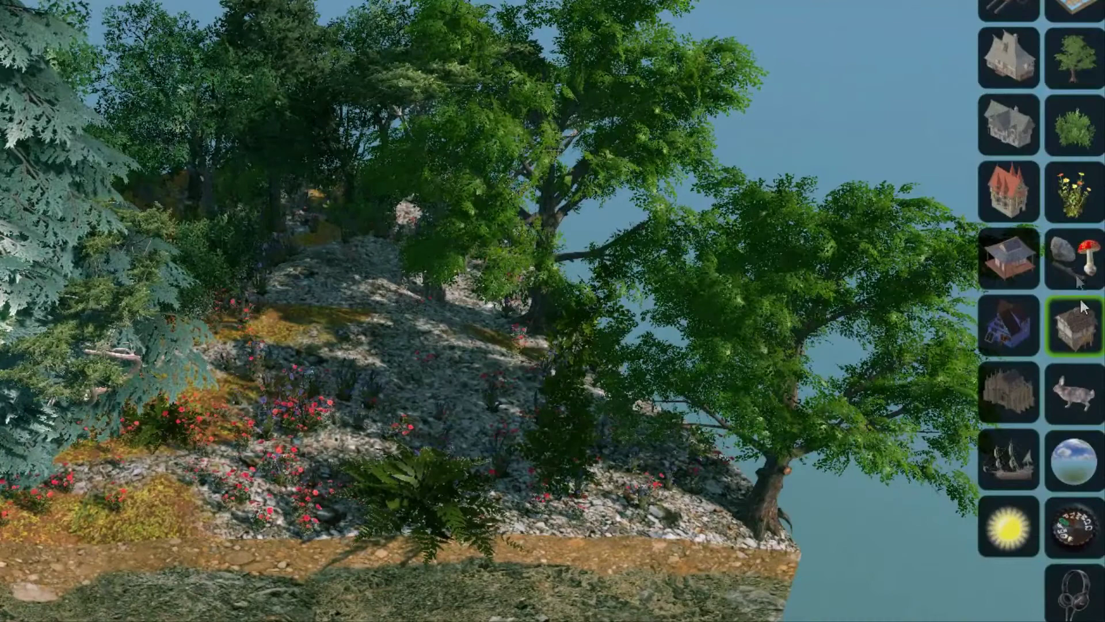
{"action": "left_click", "coordinate": [1072, 258]}
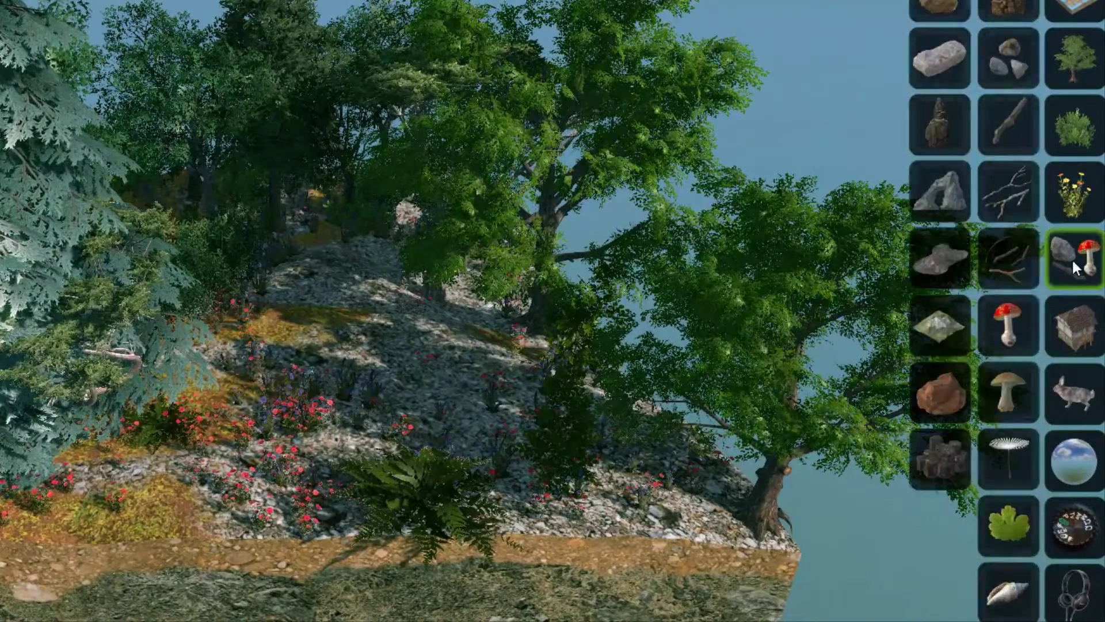
{"action": "left_click", "coordinate": [934, 55]}
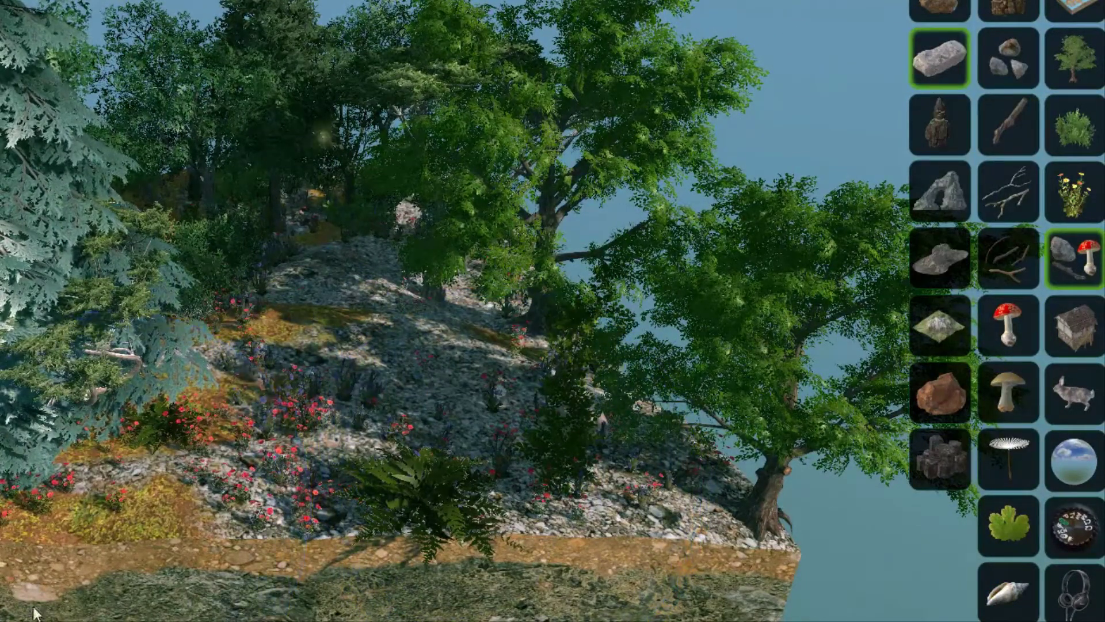
{"action": "left_click", "coordinate": [63, 537]}
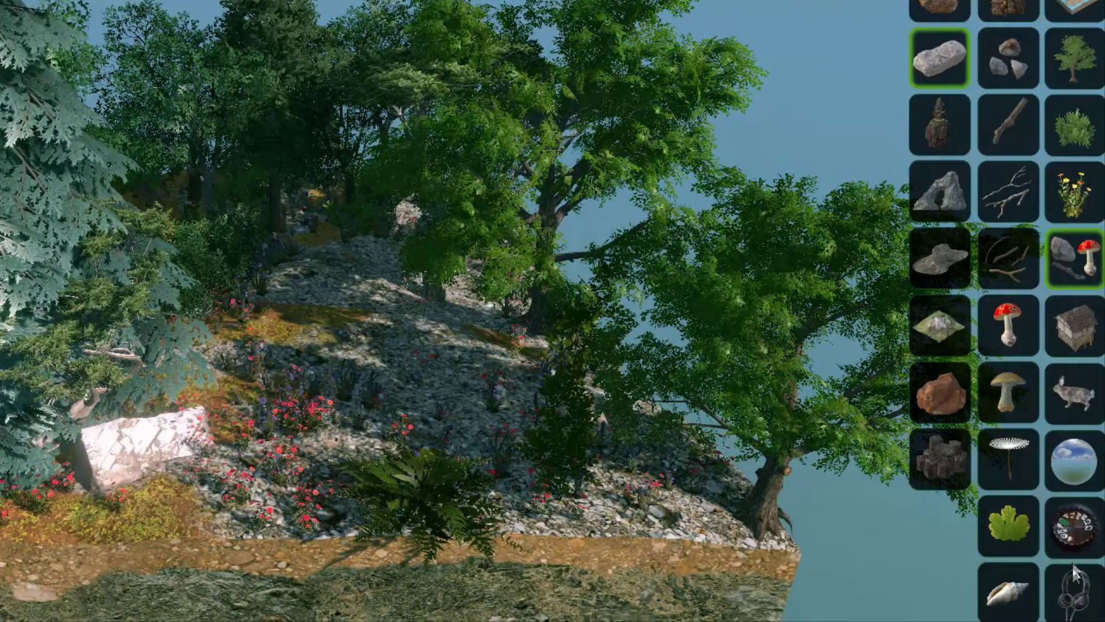
Adjust the sound levels: raise the forest ambience, lower the piano music and nature sounds, and silence the meadow ambience
{"action": "left_click", "coordinate": [1084, 595]}
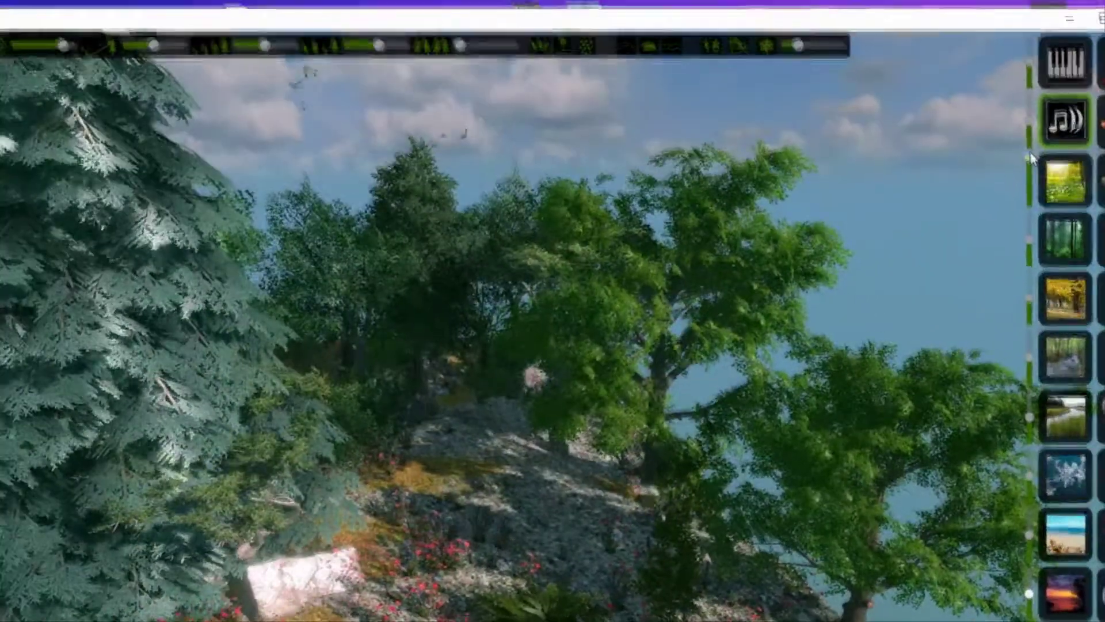
{"action": "left_click_drag", "start_coordinate": [1029, 242], "coordinate": [1029, 219]}
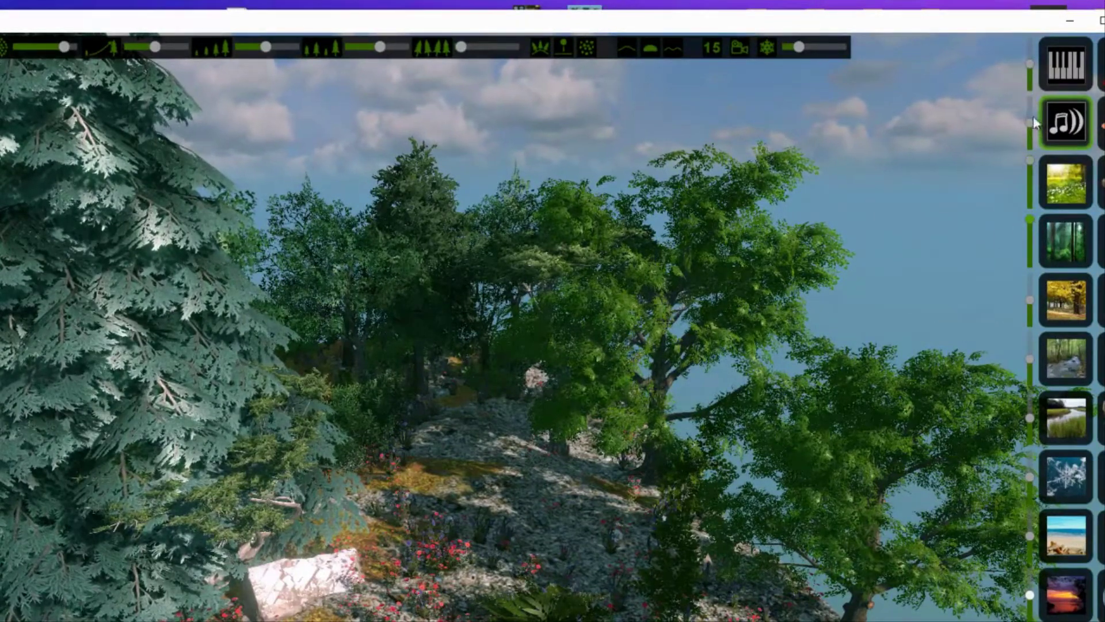
{"action": "left_click_drag", "start_coordinate": [1030, 123], "coordinate": [1033, 113]}
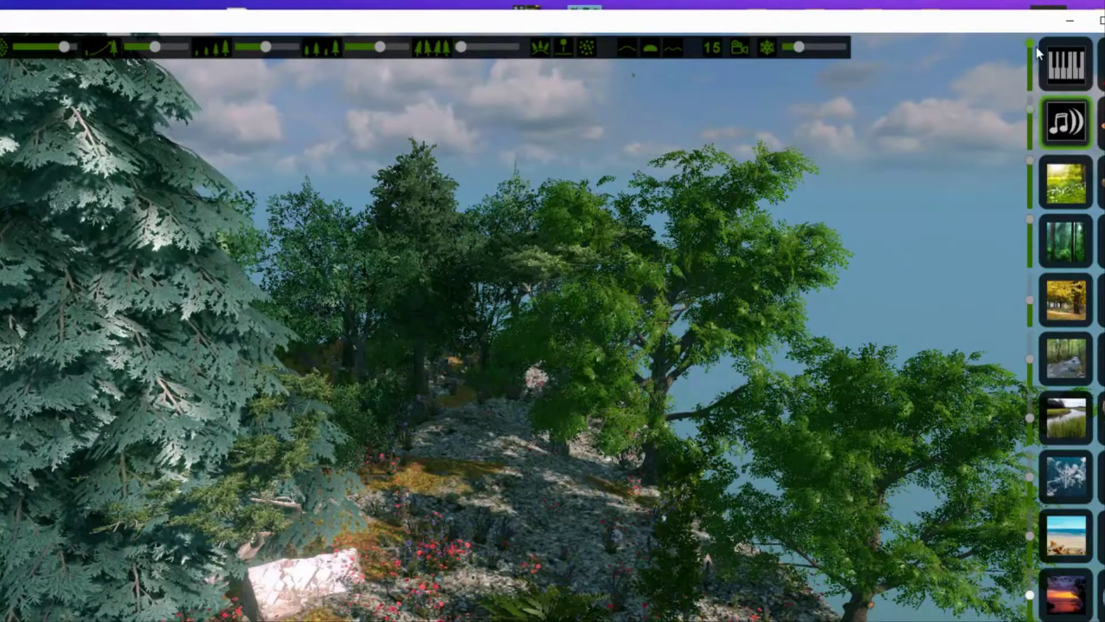
{"action": "left_click", "coordinate": [1030, 74]}
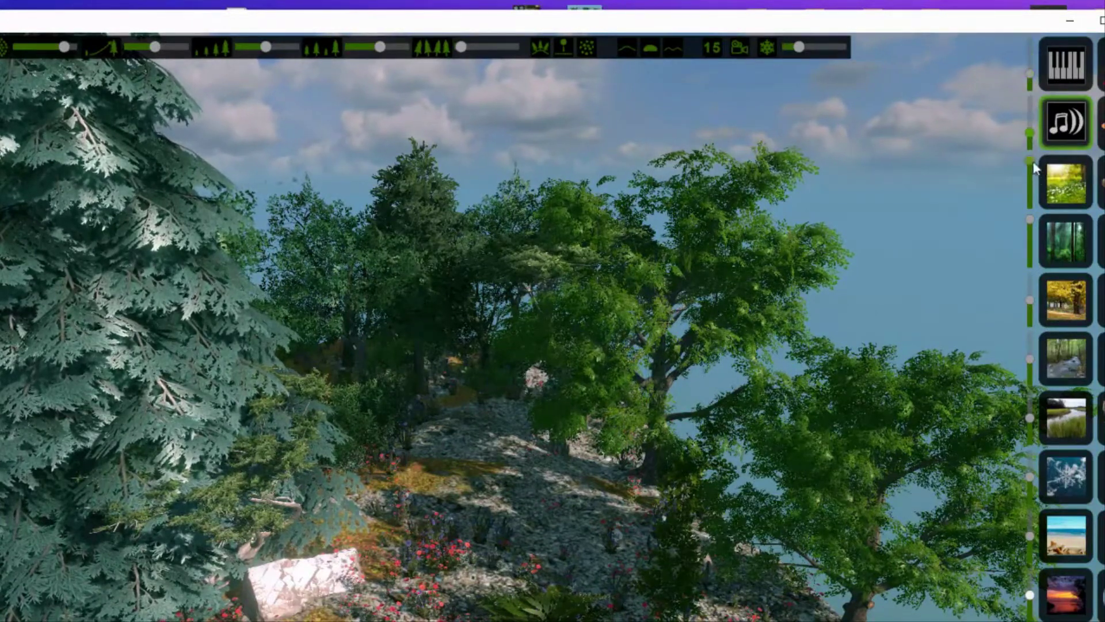
{"action": "left_click", "coordinate": [1030, 193]}
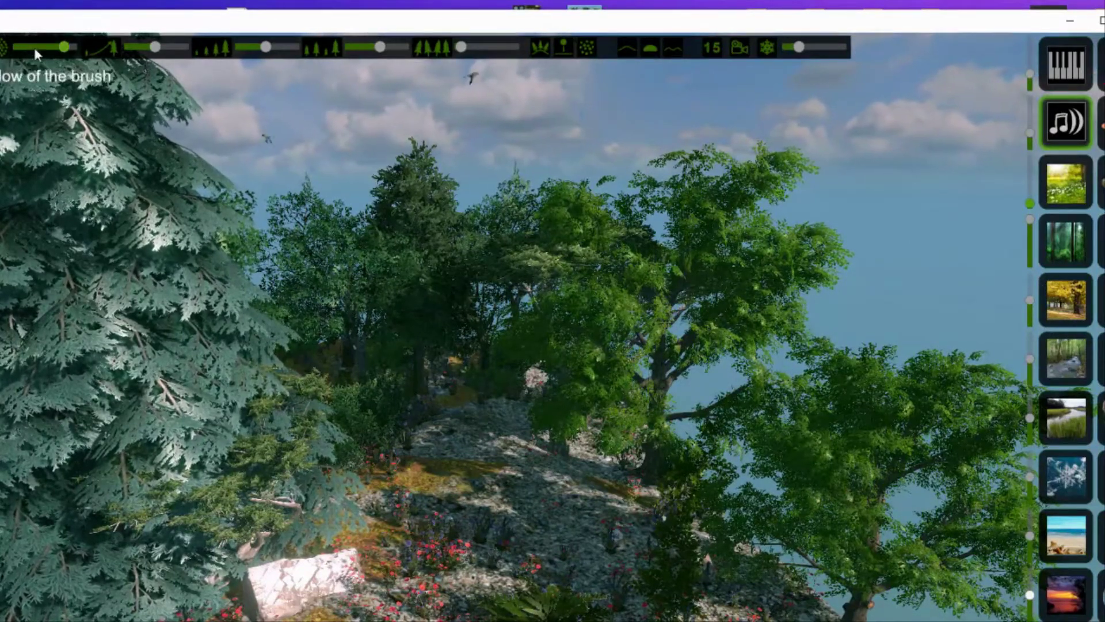
Lower the flow of the brush and reduce the size variation
{"action": "left_click", "coordinate": [55, 47]}
{"action": "left_click", "coordinate": [52, 47]}
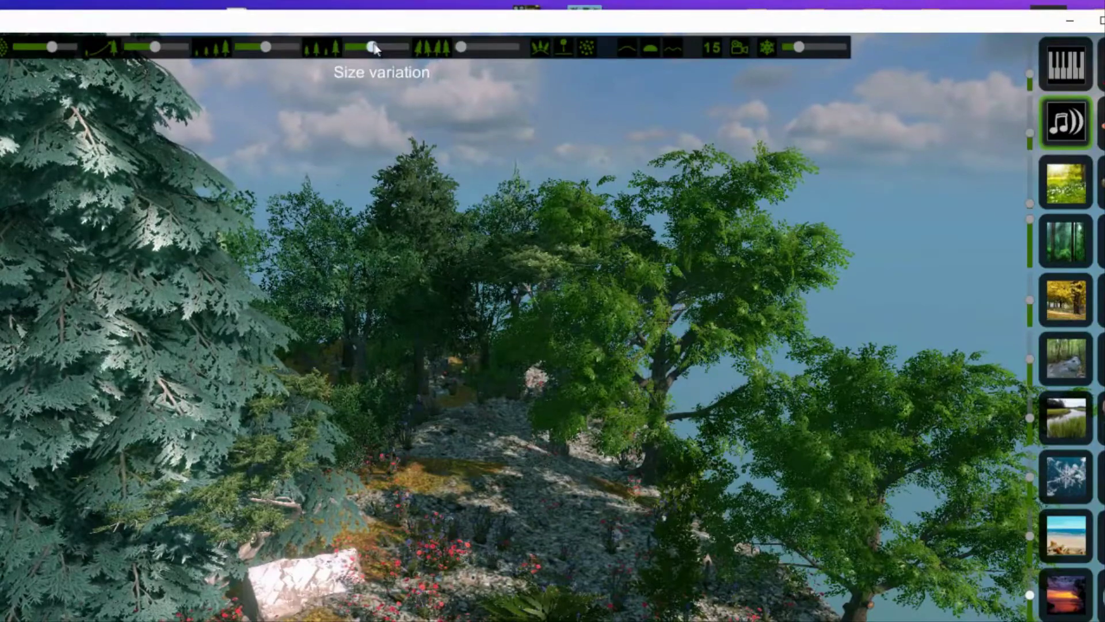
{"action": "left_click_drag", "start_coordinate": [373, 47], "coordinate": [360, 47]}
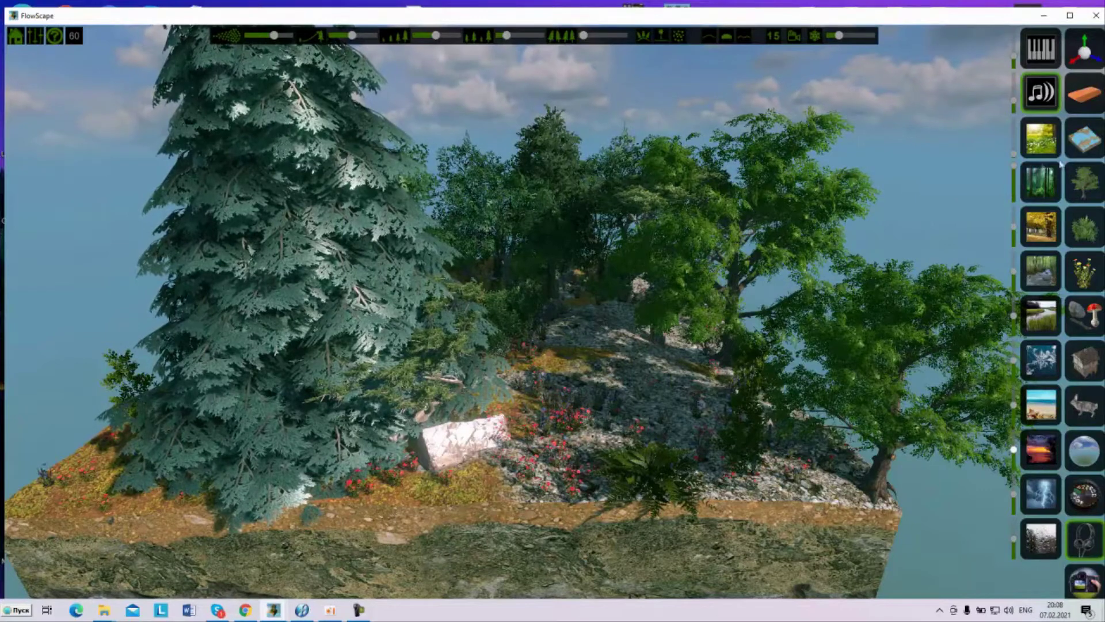
Replace the landscape with the open-book terrain, clear all plants, and centre the book in view
{"action": "left_click", "coordinate": [1084, 144]}
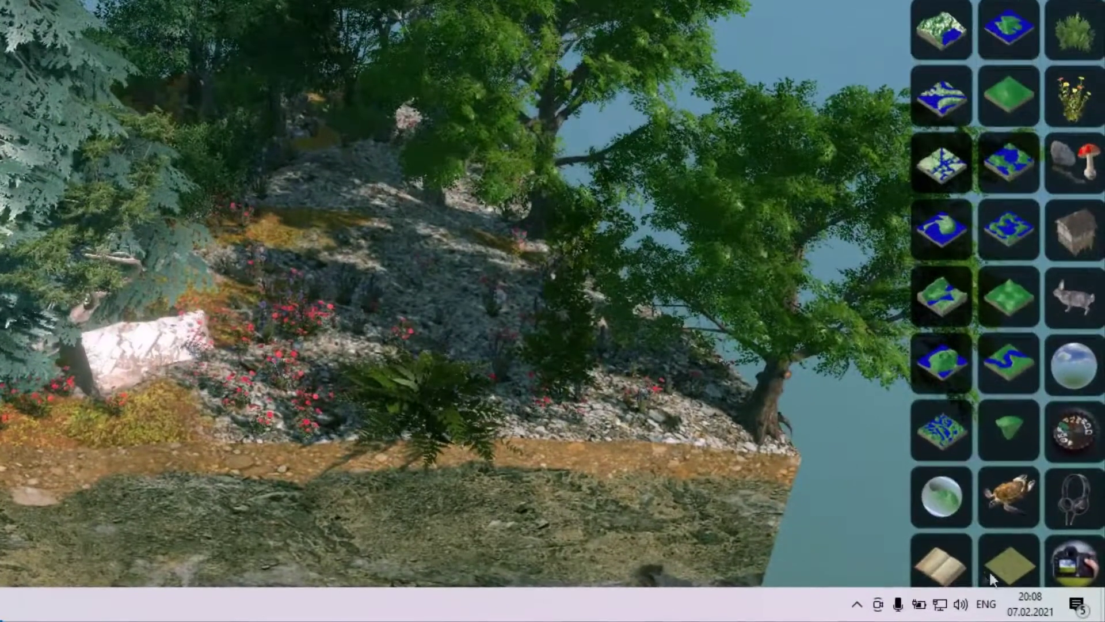
{"action": "left_click", "coordinate": [951, 576]}
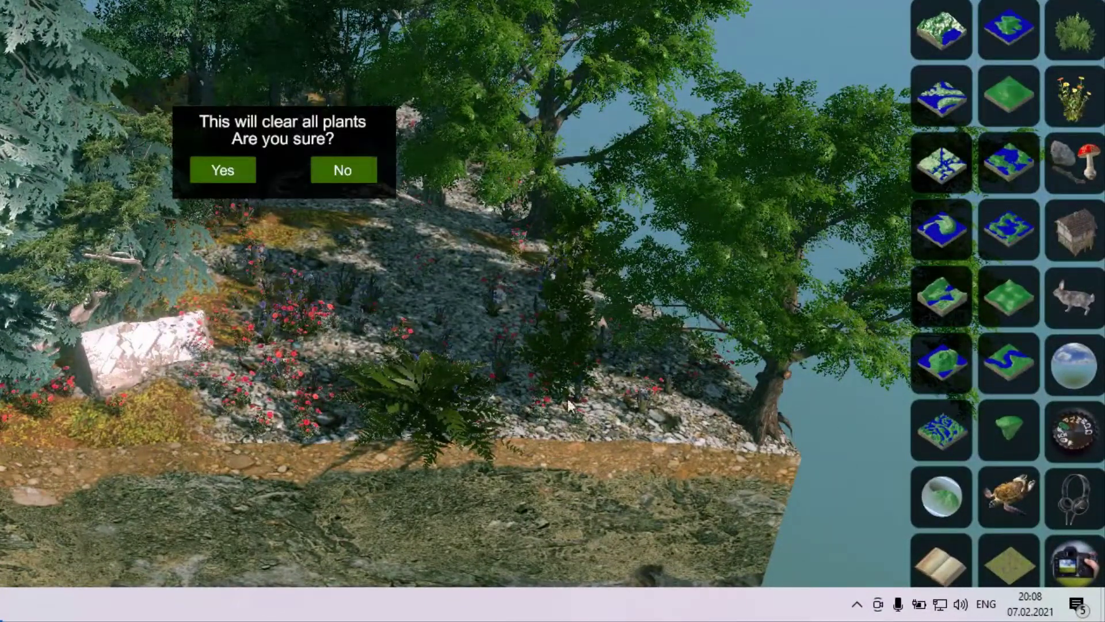
{"action": "left_click", "coordinate": [246, 181]}
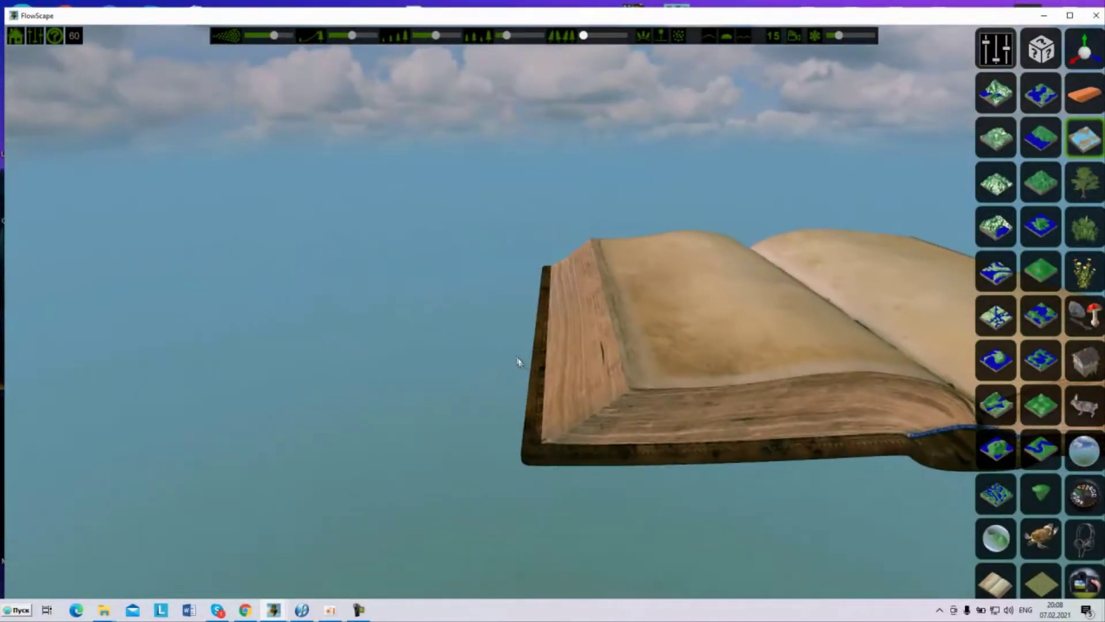
{"action": "key", "text": "d"}
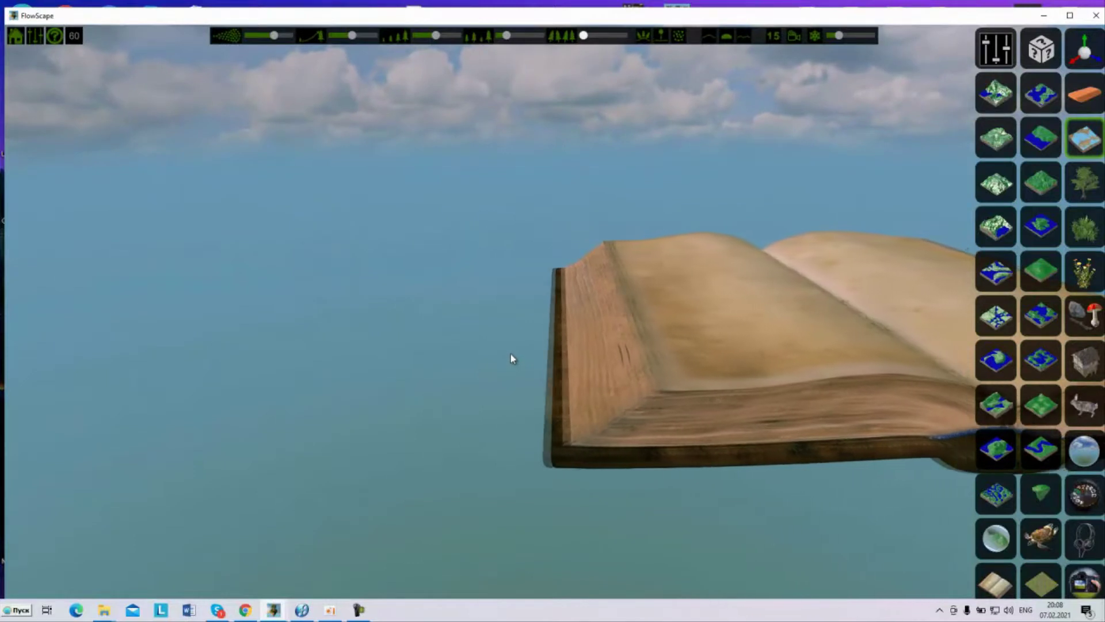
{"action": "key", "text": "d"}
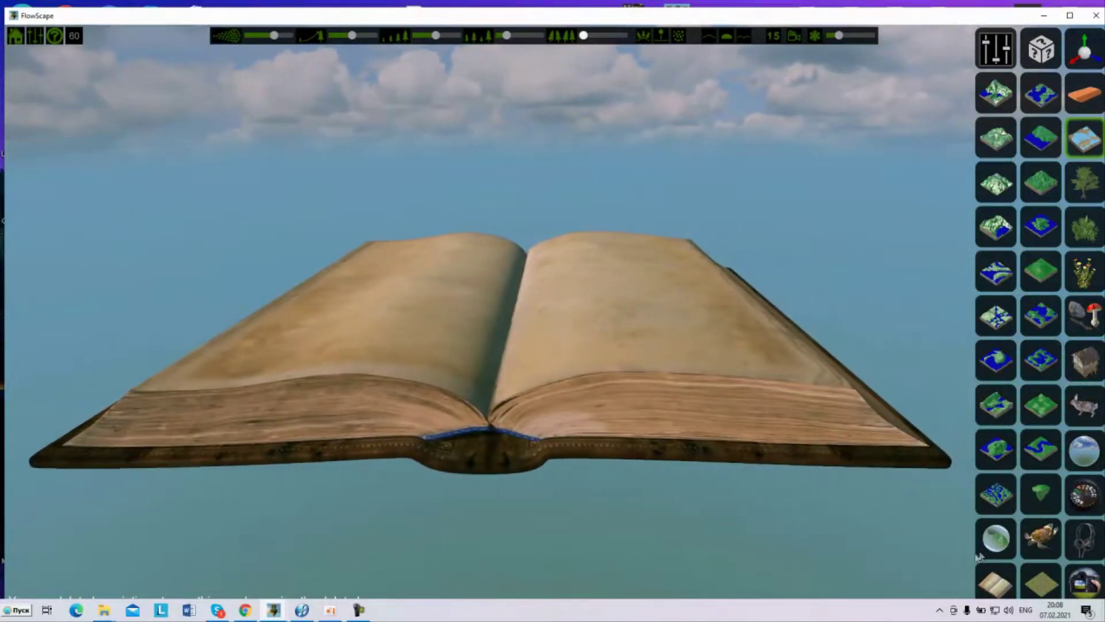
Try the glass-sphere and waterway terrains, and generate the rocky mountain terrain with water along one side
{"action": "left_click", "coordinate": [995, 538]}
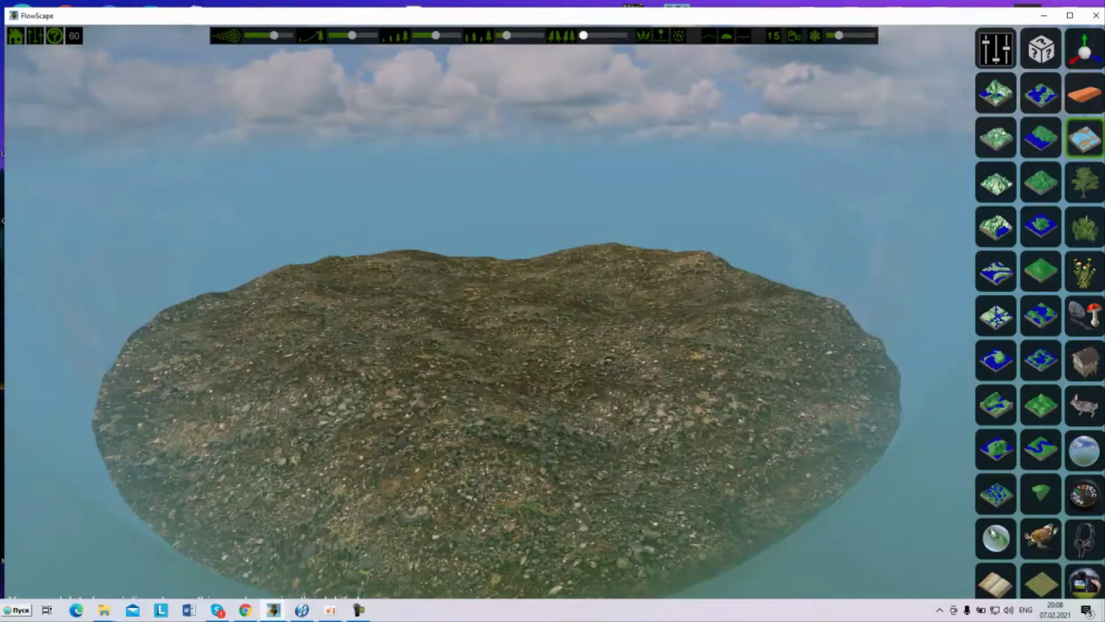
{"action": "left_click", "coordinate": [992, 504]}
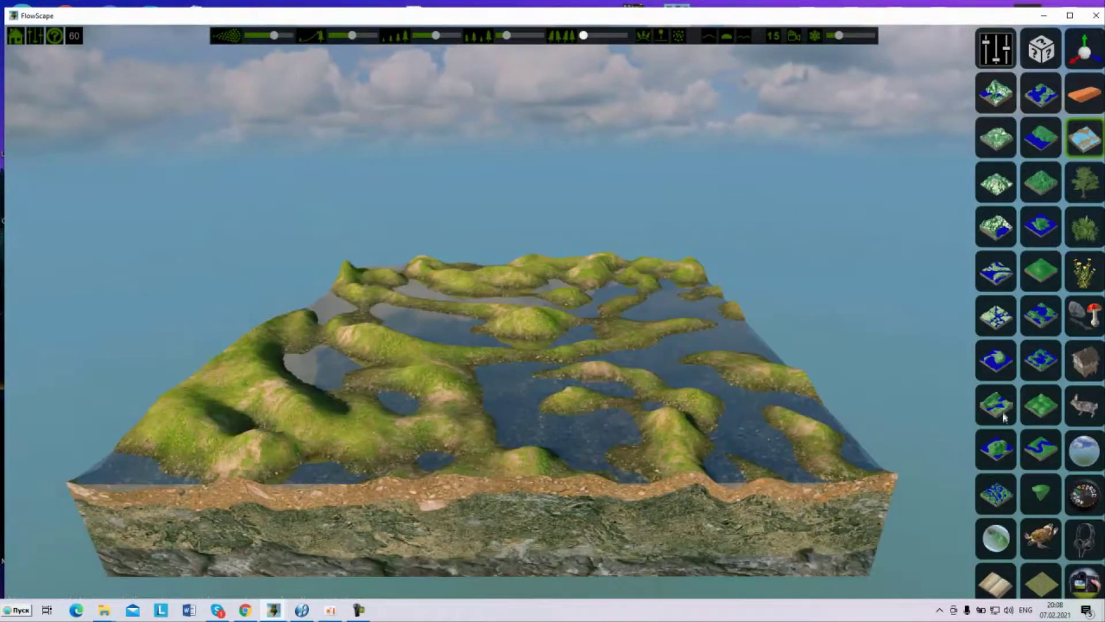
{"action": "left_click", "coordinate": [1012, 271]}
{"action": "left_click", "coordinate": [1005, 236]}
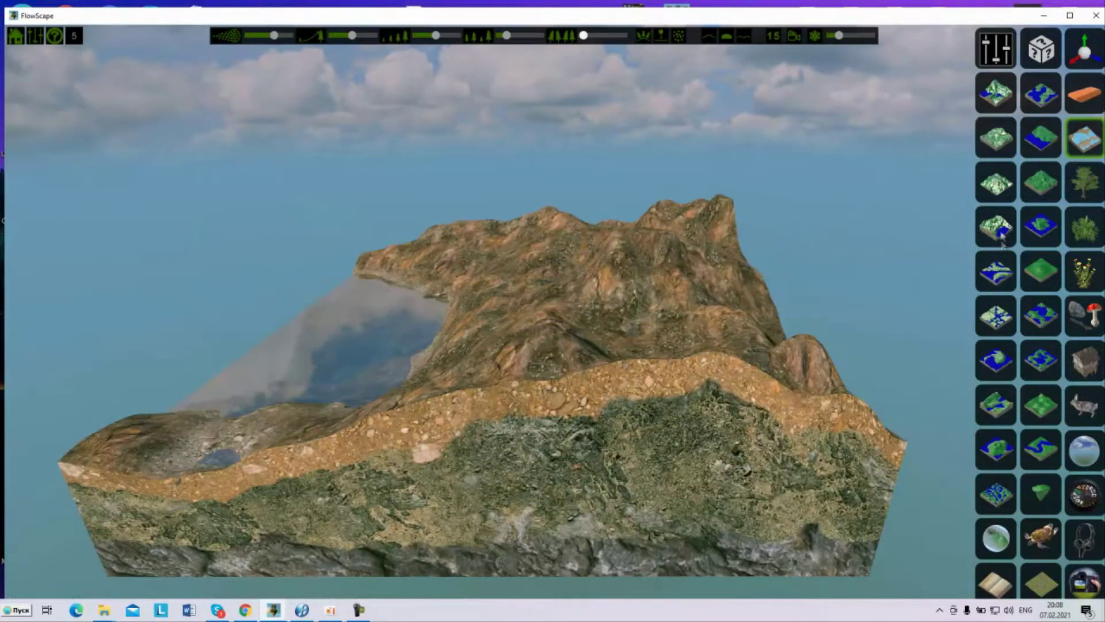
Apply the pale grey ground texture to the mountain and raise its brightness, tiling and height
{"action": "left_click", "coordinate": [998, 63]}
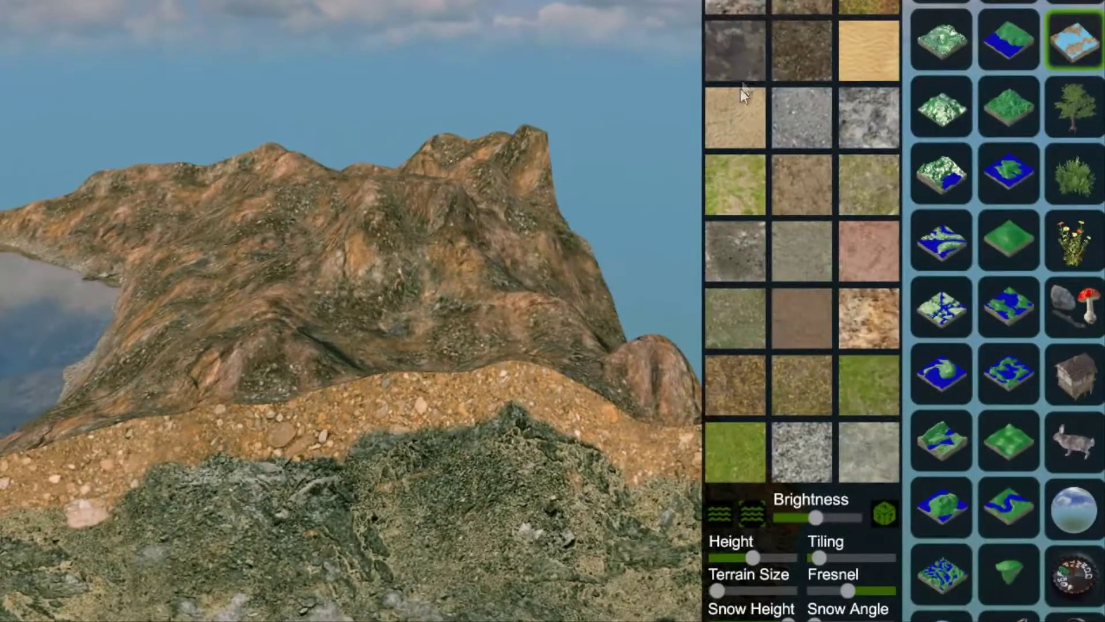
{"action": "left_click", "coordinate": [861, 189]}
{"action": "left_click", "coordinate": [743, 63]}
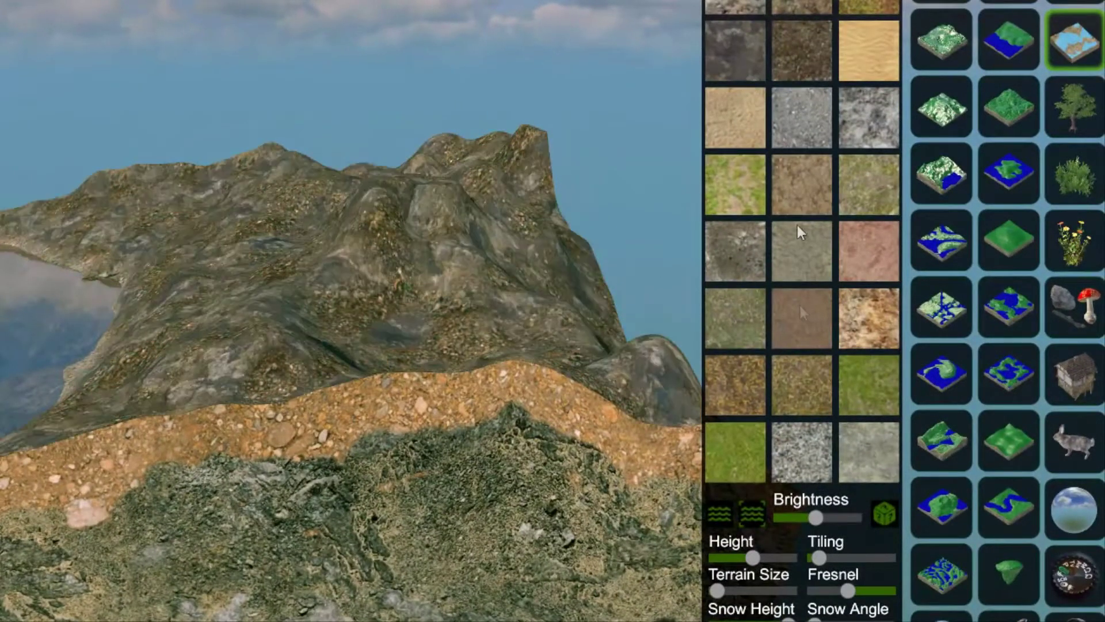
{"action": "left_click", "coordinate": [882, 452]}
{"action": "left_click_drag", "start_coordinate": [812, 521], "coordinate": [818, 573]}
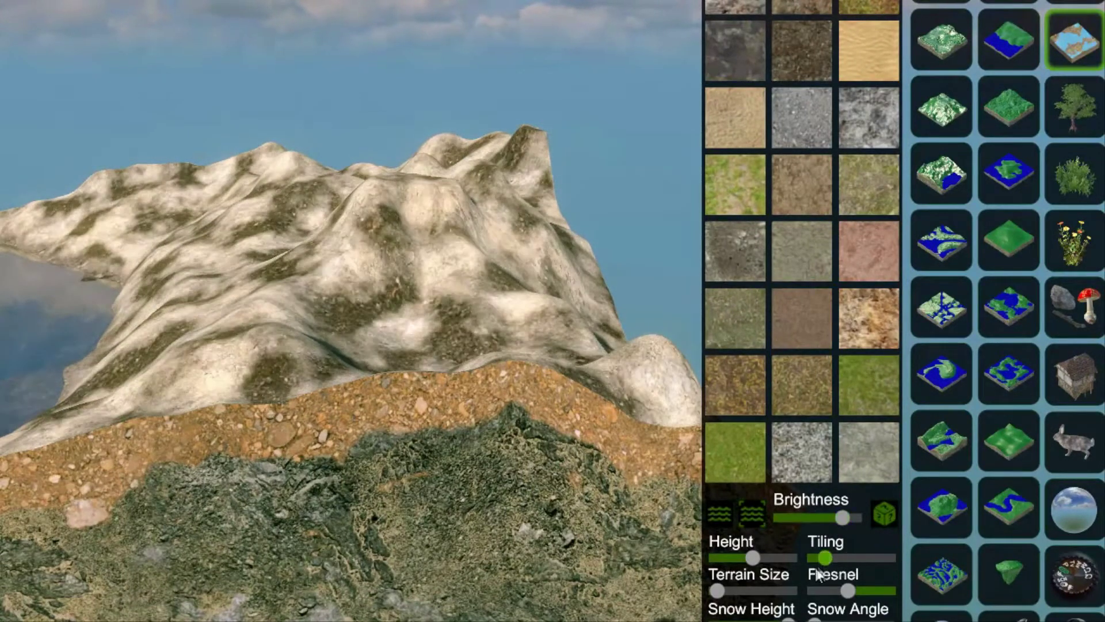
{"action": "left_click_drag", "start_coordinate": [748, 566], "coordinate": [771, 563]}
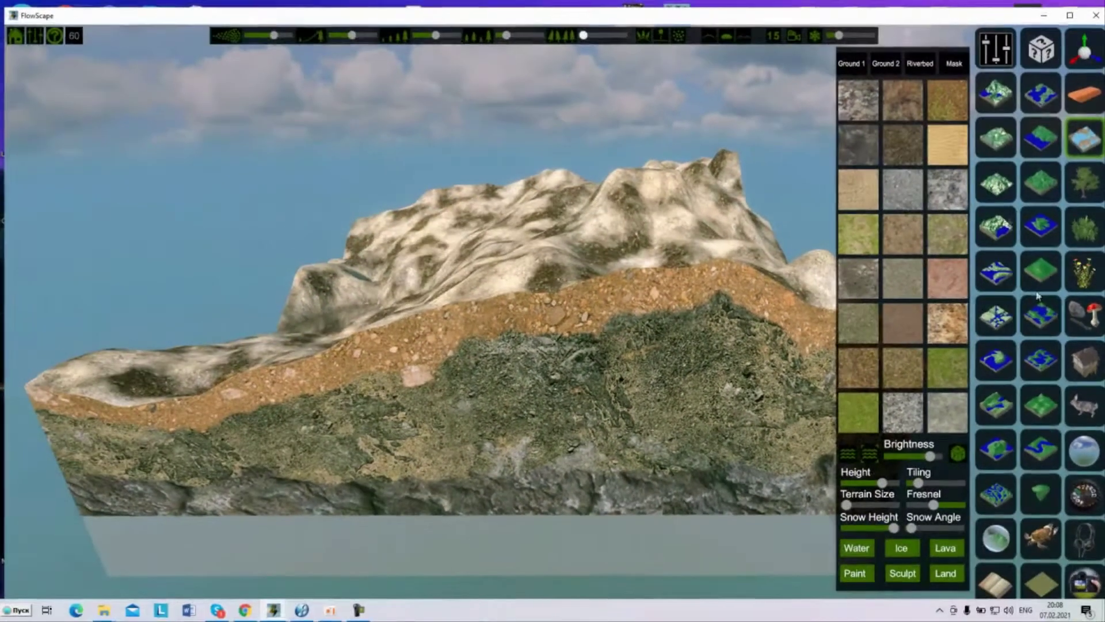
Close the terrain settings and plant two kinds of leafy bushes across the mountain slopes and near the water
{"action": "left_click", "coordinate": [1097, 146]}
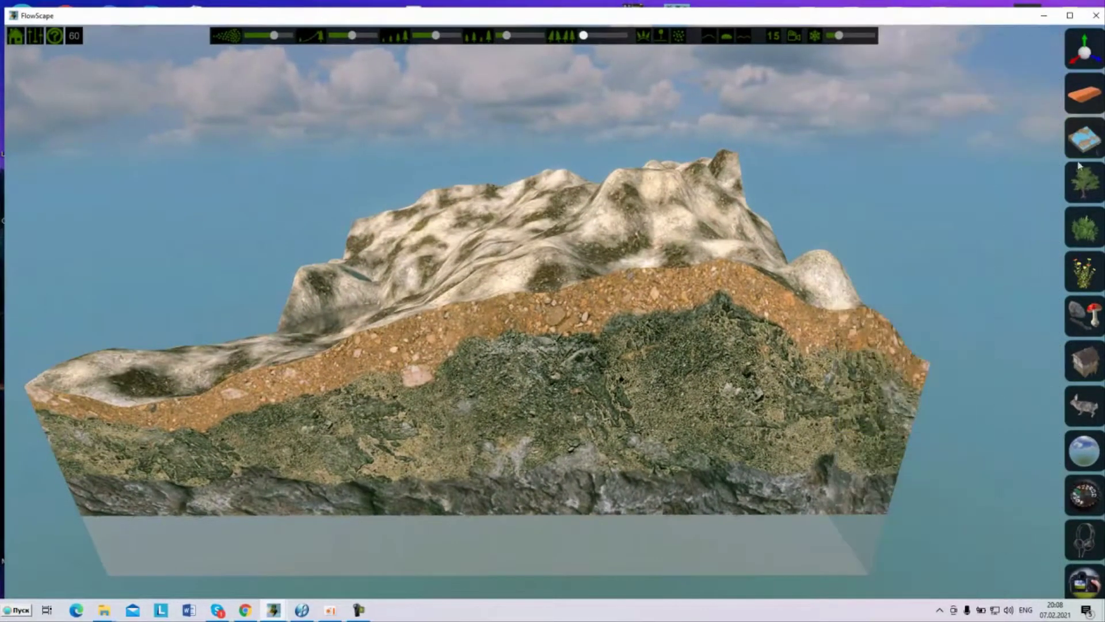
{"action": "right_click_drag", "start_coordinate": [652, 263], "coordinate": [598, 329]}
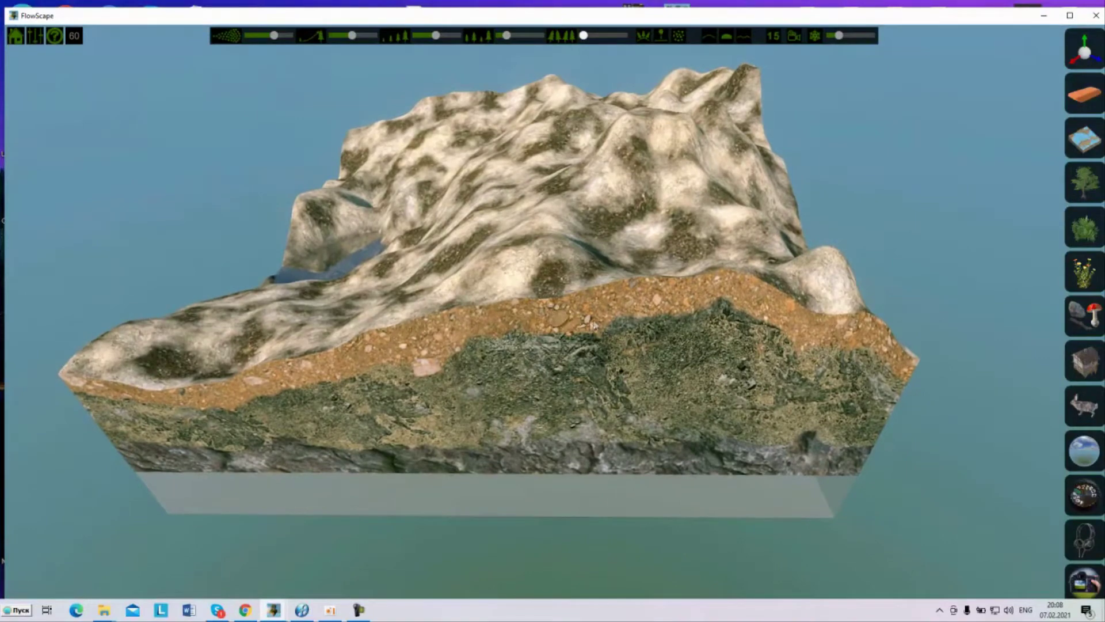
{"action": "scroll", "coordinate": [582, 327], "scroll_direction": "down", "scroll_amount": 2}
{"action": "scroll", "coordinate": [581, 327], "scroll_direction": "up", "scroll_amount": 3}
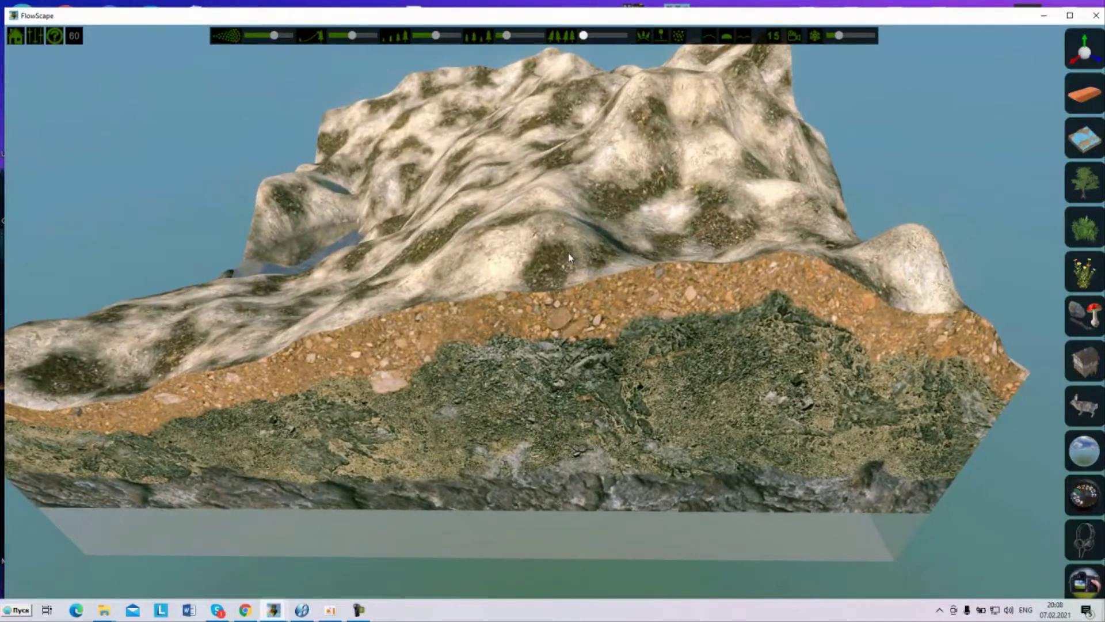
{"action": "right_click_drag", "start_coordinate": [569, 257], "coordinate": [969, 306]}
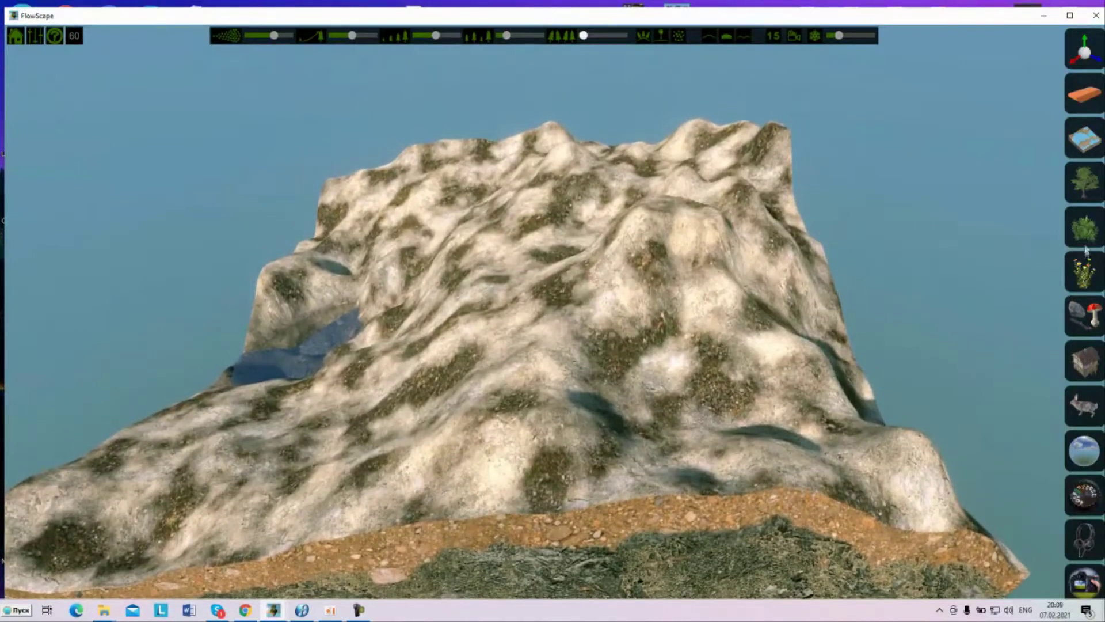
{"action": "left_click", "coordinate": [1084, 233]}
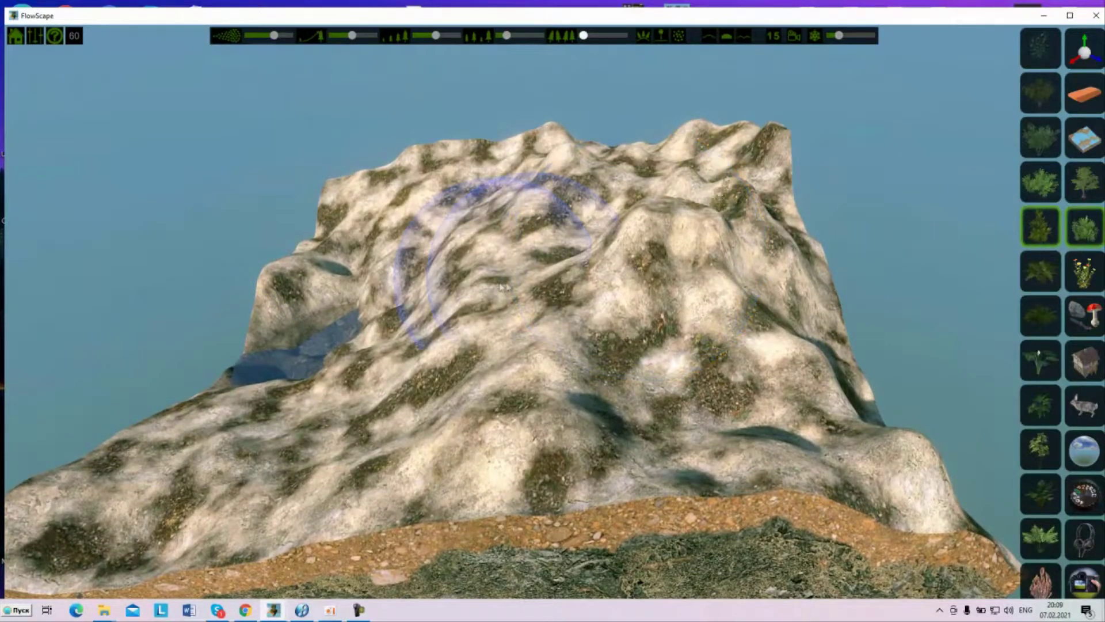
{"action": "mouse_move", "coordinate": [504, 286]}
{"action": "left_mouse_down"}
{"action": "mouse_move", "coordinate": [486, 279]}
{"action": "mouse_move", "coordinate": [523, 425]}
{"action": "mouse_move", "coordinate": [722, 386]}
{"action": "mouse_move", "coordinate": [638, 269]}
{"action": "mouse_move", "coordinate": [259, 395]}
{"action": "left_mouse_up"}
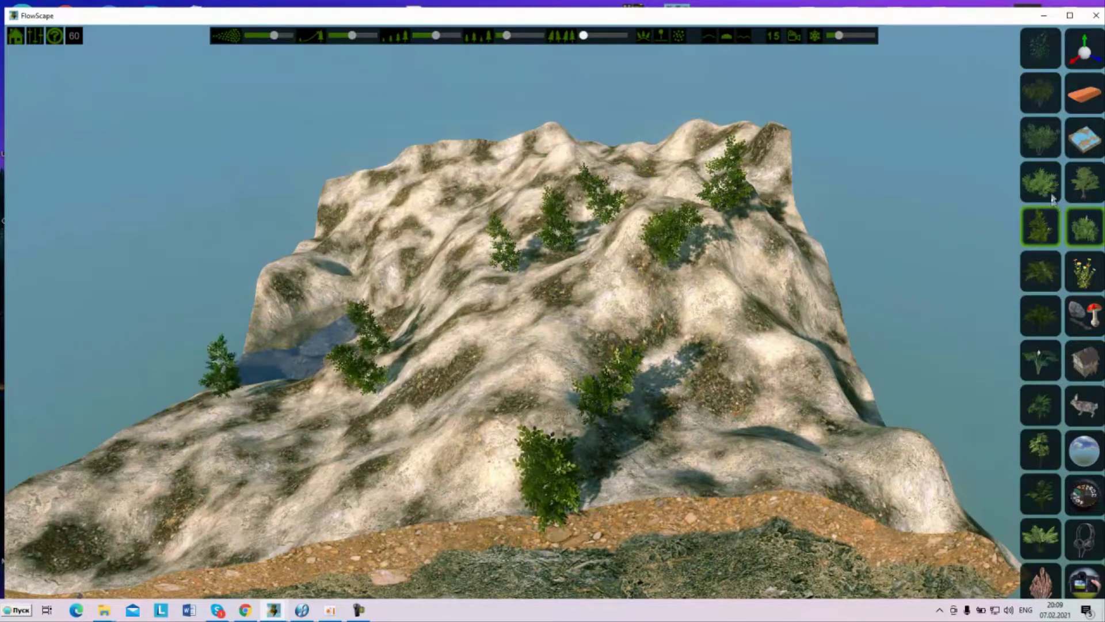
{"action": "left_click", "coordinate": [1040, 182]}
{"action": "mouse_move", "coordinate": [975, 345]}
{"action": "left_mouse_down"}
{"action": "mouse_move", "coordinate": [728, 431]}
{"action": "mouse_move", "coordinate": [530, 357]}
{"action": "mouse_move", "coordinate": [478, 241]}
{"action": "mouse_move", "coordinate": [313, 239]}
{"action": "mouse_move", "coordinate": [184, 432]}
{"action": "mouse_move", "coordinate": [570, 415]}
{"action": "mouse_move", "coordinate": [765, 345]}
{"action": "left_mouse_up"}
Raise the flow of the brush and paint red flowers across the mountain slopes among the bushes
{"action": "left_click", "coordinate": [1084, 270]}
{"action": "left_click", "coordinate": [1041, 405]}
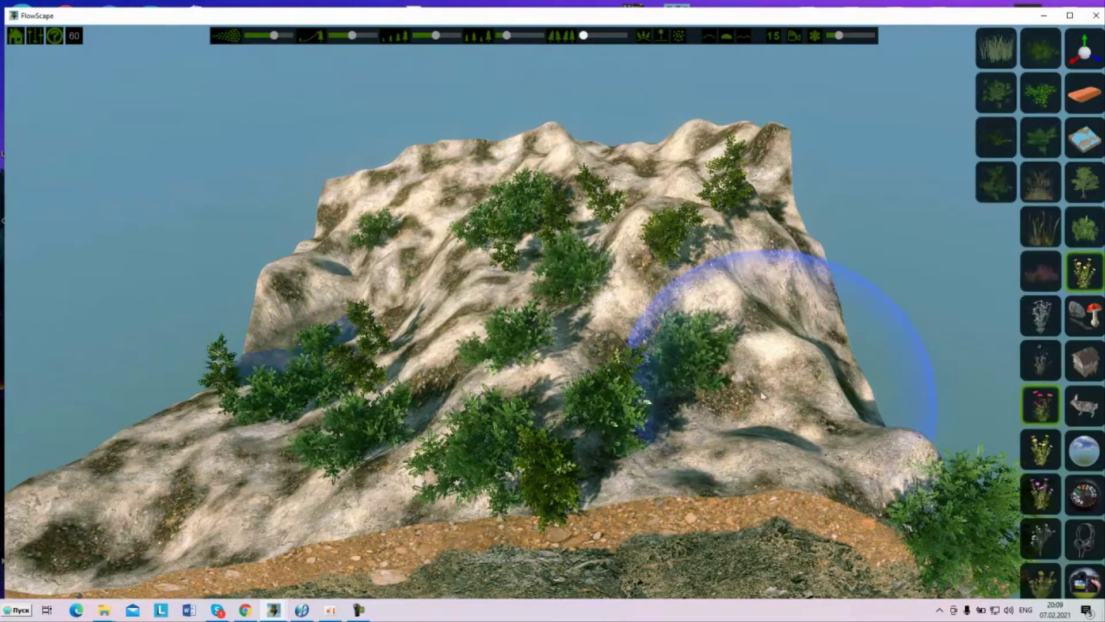
{"action": "mouse_move", "coordinate": [763, 396]}
{"action": "left_mouse_down"}
{"action": "mouse_move", "coordinate": [666, 309]}
{"action": "mouse_move", "coordinate": [530, 284]}
{"action": "mouse_move", "coordinate": [395, 222]}
{"action": "mouse_move", "coordinate": [253, 24]}
{"action": "left_mouse_up"}
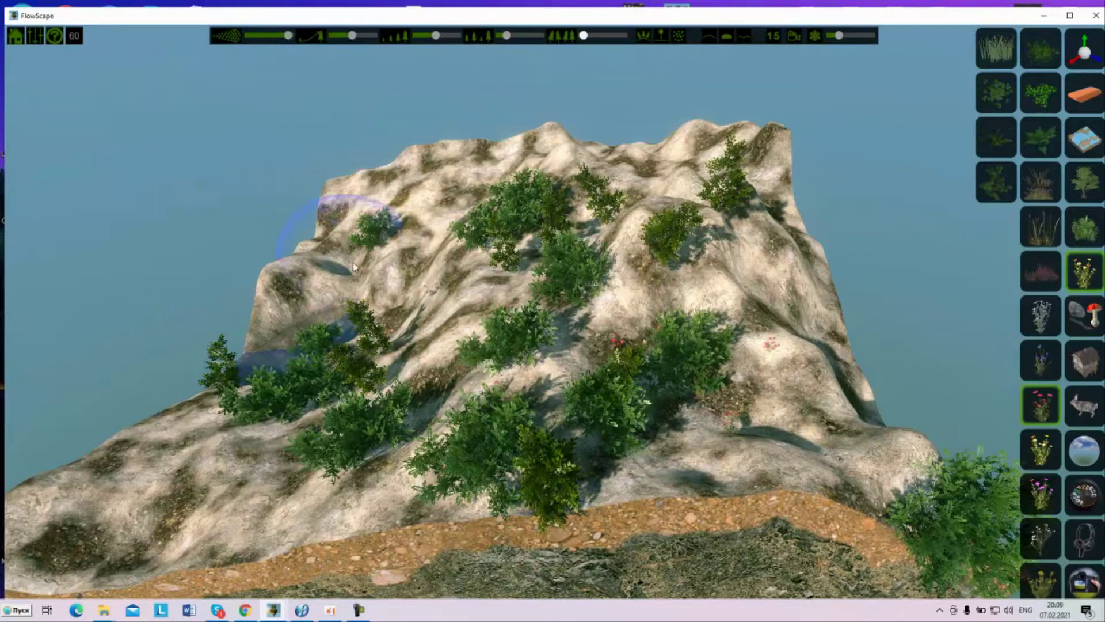
{"action": "mouse_move", "coordinate": [354, 266]}
{"action": "left_mouse_down"}
{"action": "mouse_move", "coordinate": [424, 323]}
{"action": "mouse_move", "coordinate": [483, 402]}
{"action": "mouse_move", "coordinate": [541, 421]}
{"action": "mouse_move", "coordinate": [698, 438]}
{"action": "mouse_move", "coordinate": [769, 431]}
{"action": "mouse_move", "coordinate": [763, 453]}
{"action": "mouse_move", "coordinate": [811, 468]}
{"action": "mouse_move", "coordinate": [509, 453]}
{"action": "mouse_move", "coordinate": [198, 494]}
{"action": "mouse_move", "coordinate": [189, 458]}
{"action": "mouse_move", "coordinate": [230, 509]}
{"action": "mouse_move", "coordinate": [614, 376]}
{"action": "mouse_move", "coordinate": [751, 399]}
{"action": "left_mouse_up"}
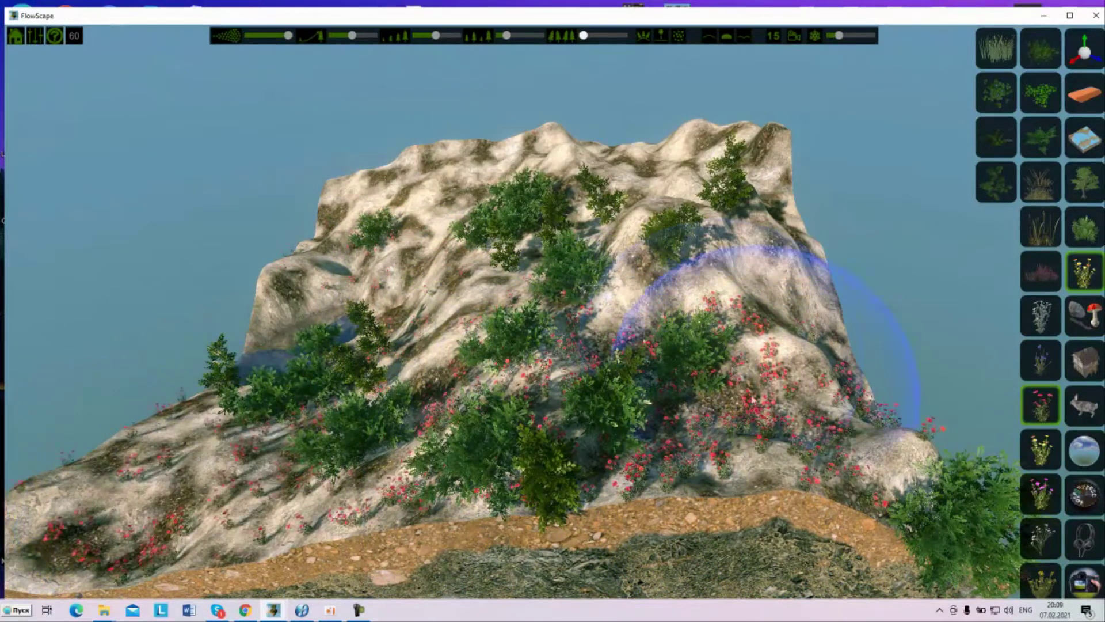
Place a herd of antlered deer among the bushes on the mountain and lower the flow of the brush
{"action": "left_click", "coordinate": [1085, 406]}
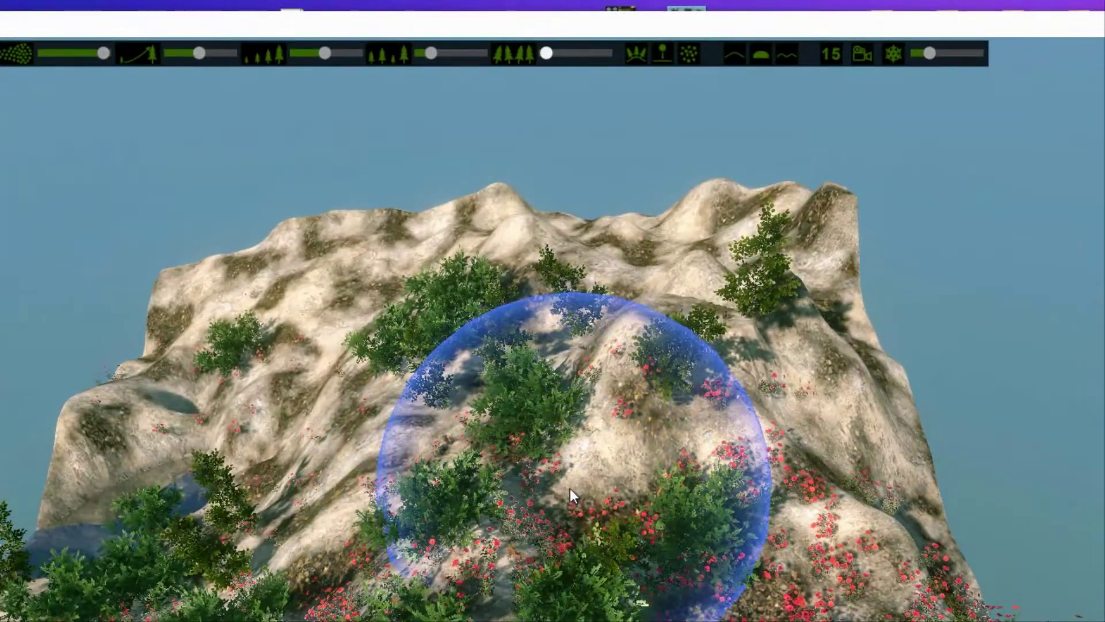
{"action": "mouse_move", "coordinate": [570, 490]}
{"action": "left_mouse_down"}
{"action": "mouse_move", "coordinate": [506, 507]}
{"action": "mouse_move", "coordinate": [464, 484]}
{"action": "mouse_move", "coordinate": [517, 517]}
{"action": "mouse_move", "coordinate": [573, 508]}
{"action": "left_mouse_up"}
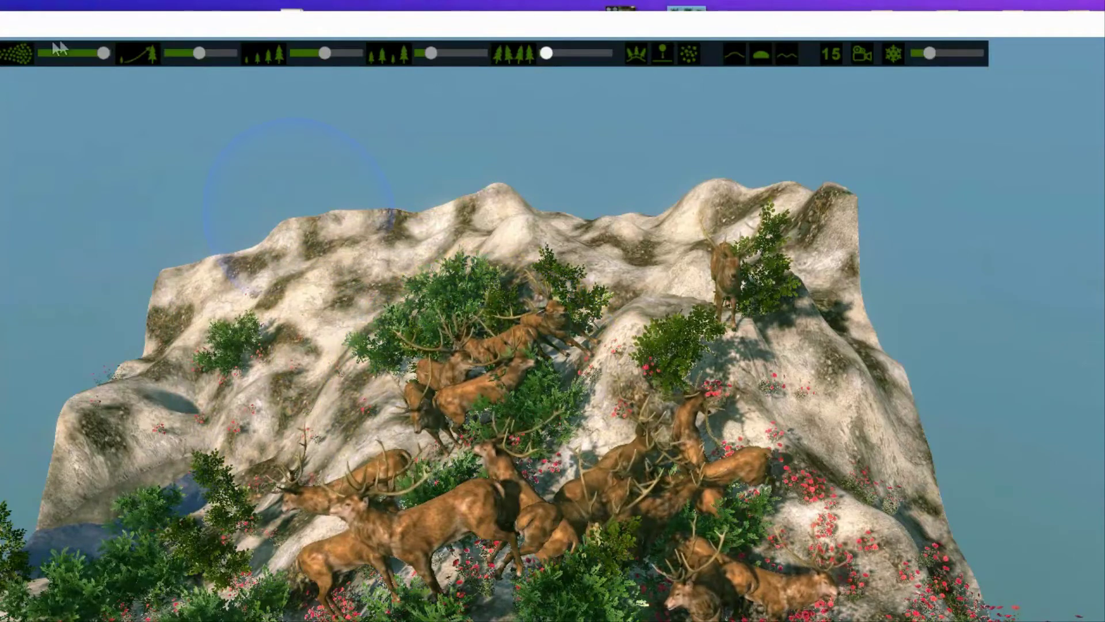
{"action": "left_click_drag", "start_coordinate": [99, 53], "coordinate": [55, 67]}
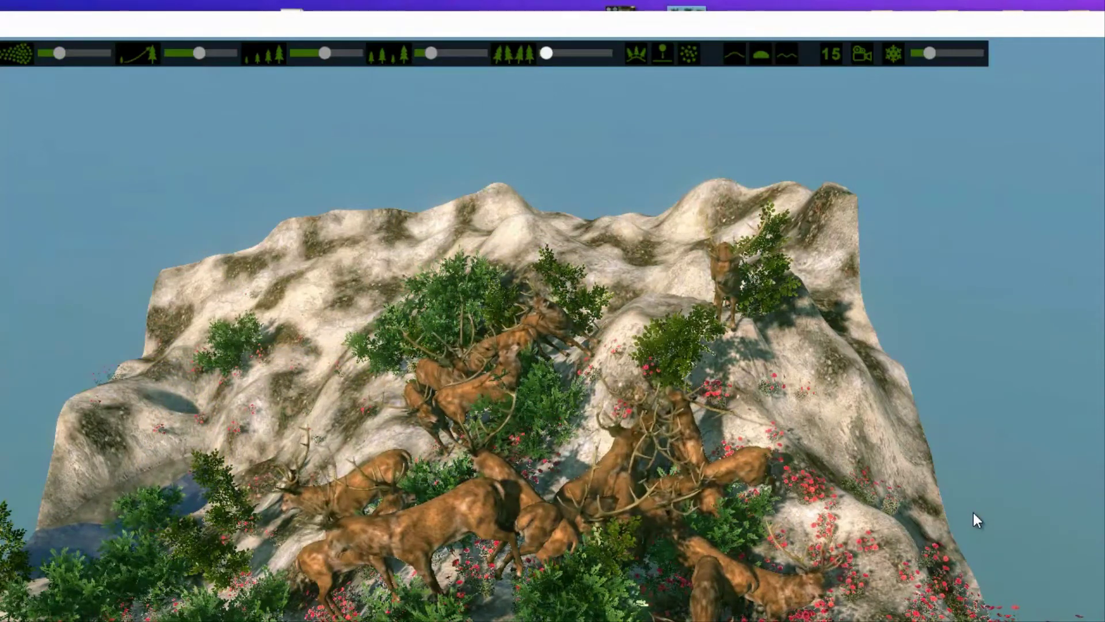
Hide the interface, switch to oCam, record the mountain scene for about 18 seconds with its window minimised, and stop the recording
{"action": "key", "text": "h"}
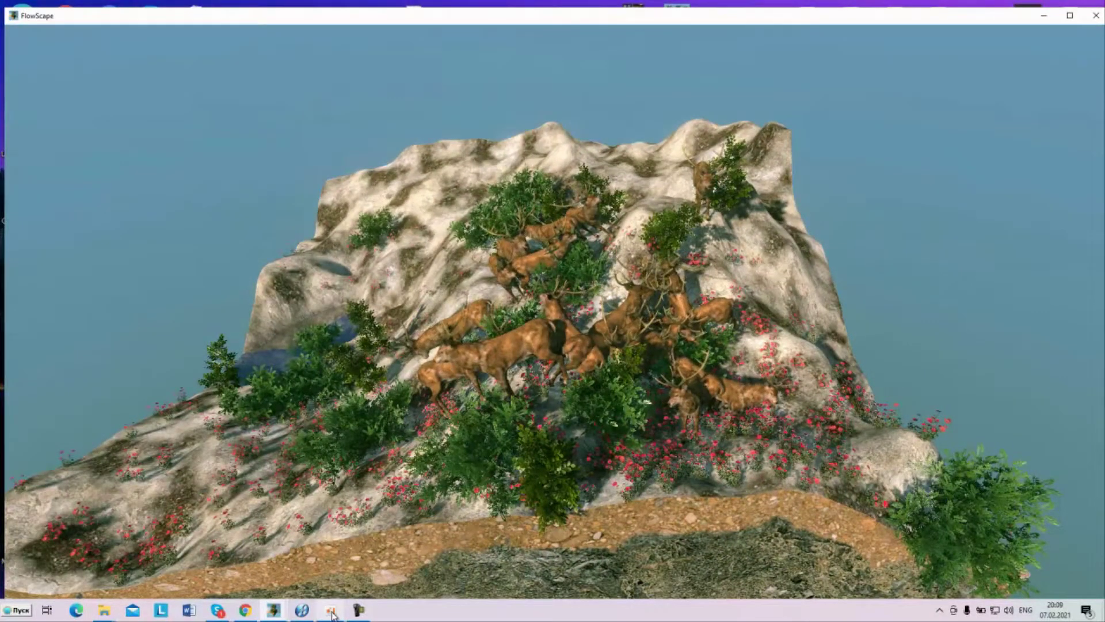
{"action": "left_click", "coordinate": [334, 610]}
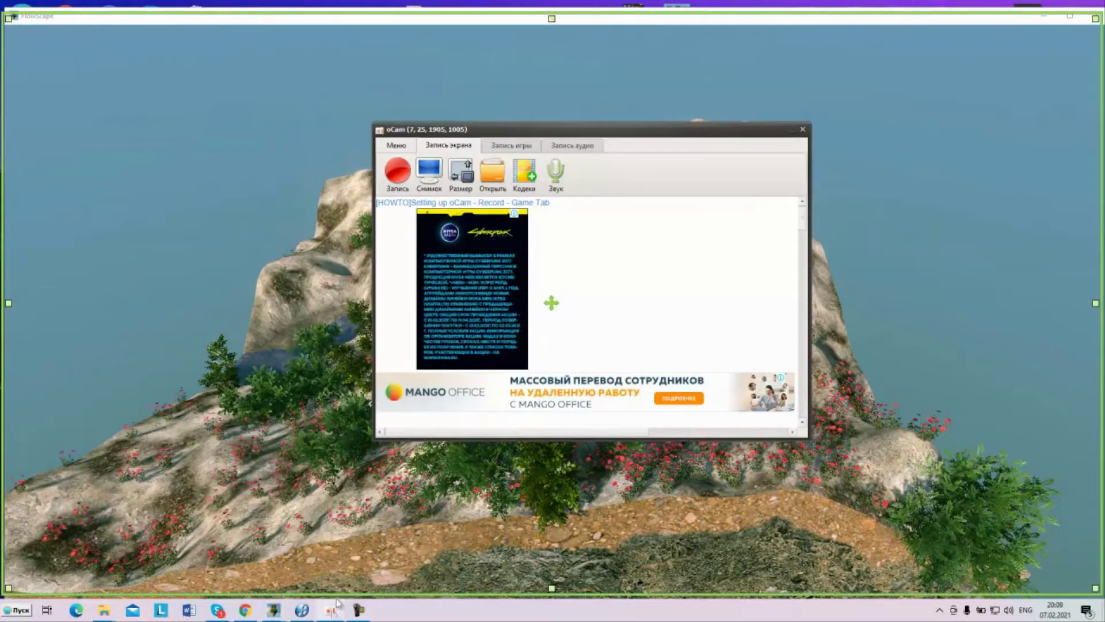
{"action": "left_click", "coordinate": [397, 179]}
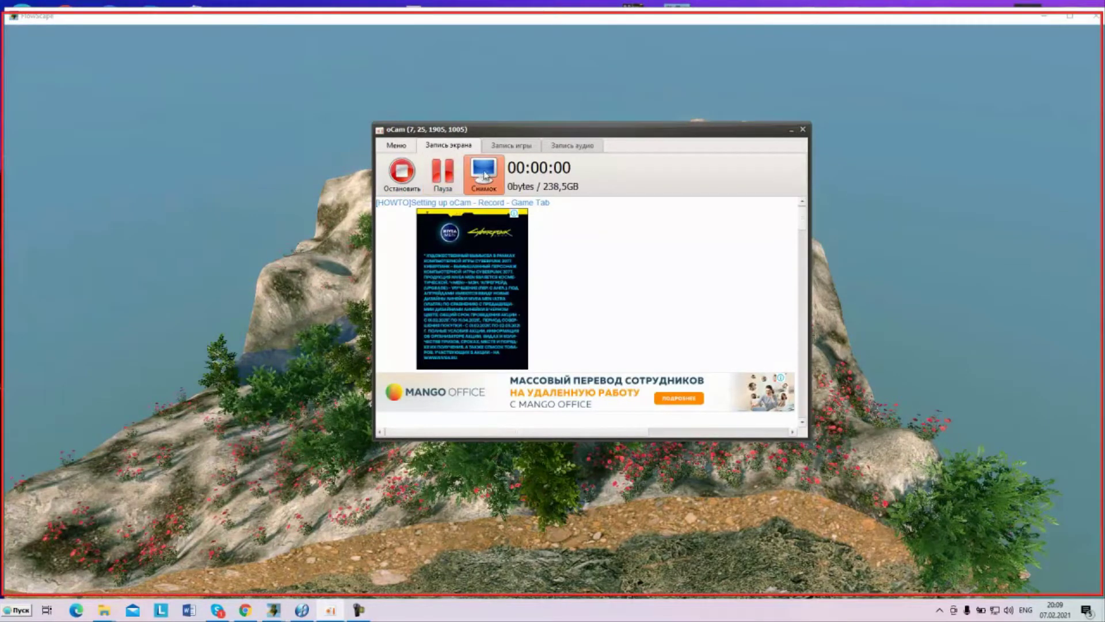
{"action": "left_click", "coordinate": [792, 132]}
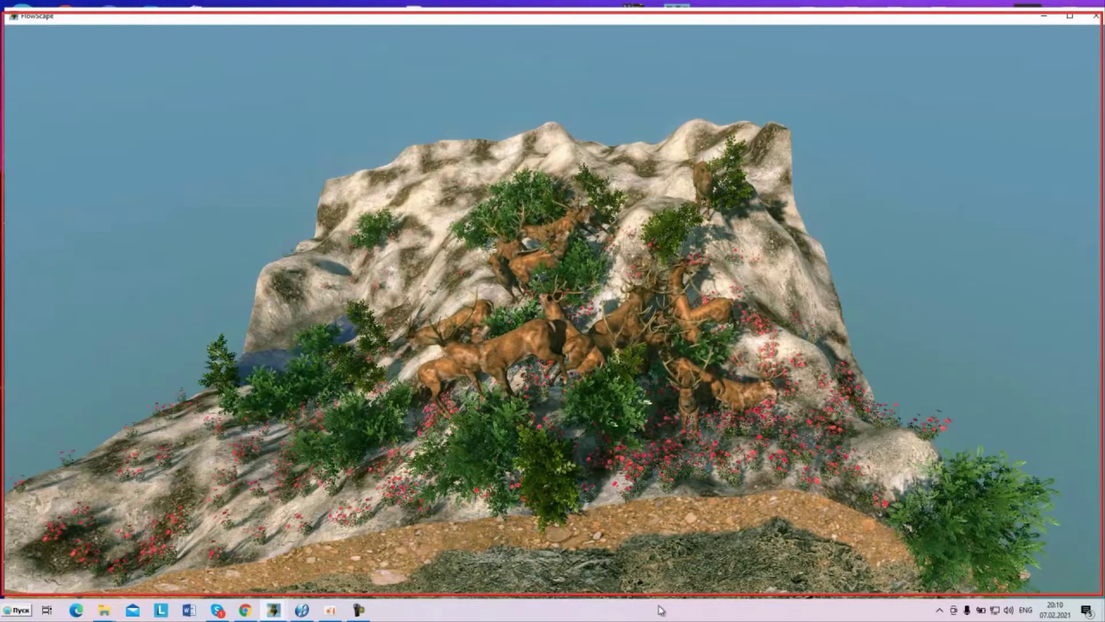
{"action": "left_click", "coordinate": [331, 611]}
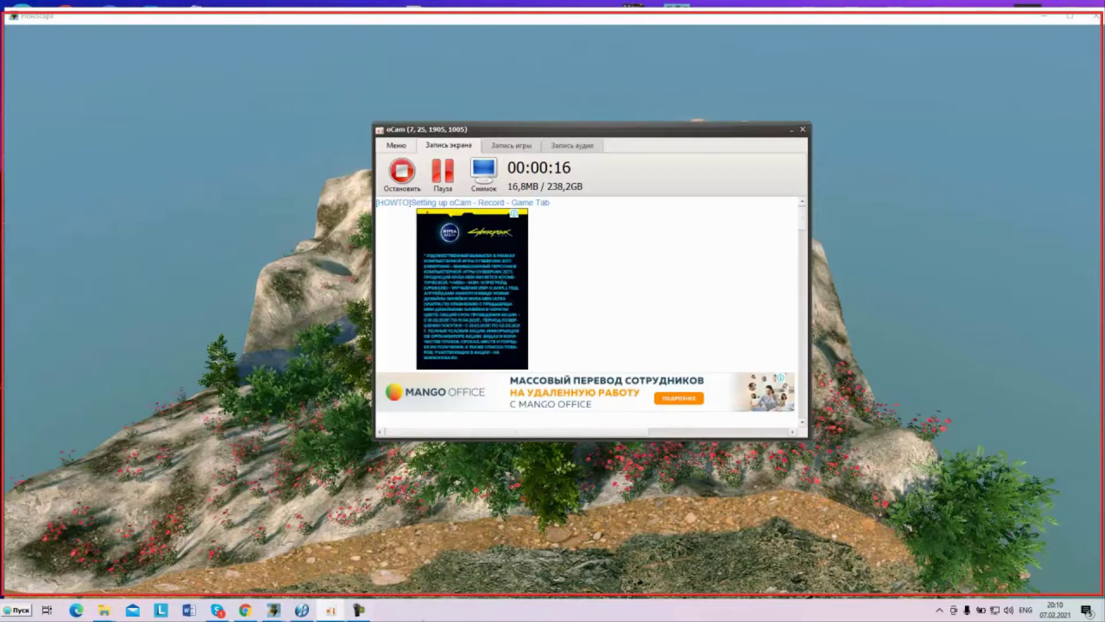
{"action": "left_click", "coordinate": [403, 172]}
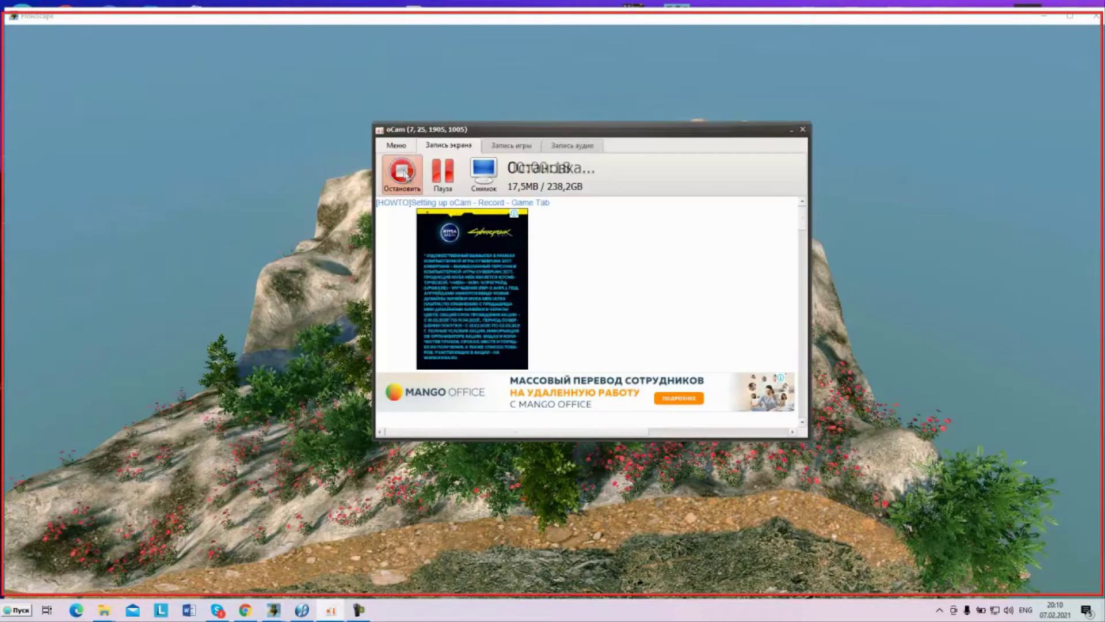
Cut the newest recording, Запись_2021_02_07_20_09_54_279, from the oCam folder and minimise the open windows to reach the desktop
{"action": "left_click", "coordinate": [491, 180]}
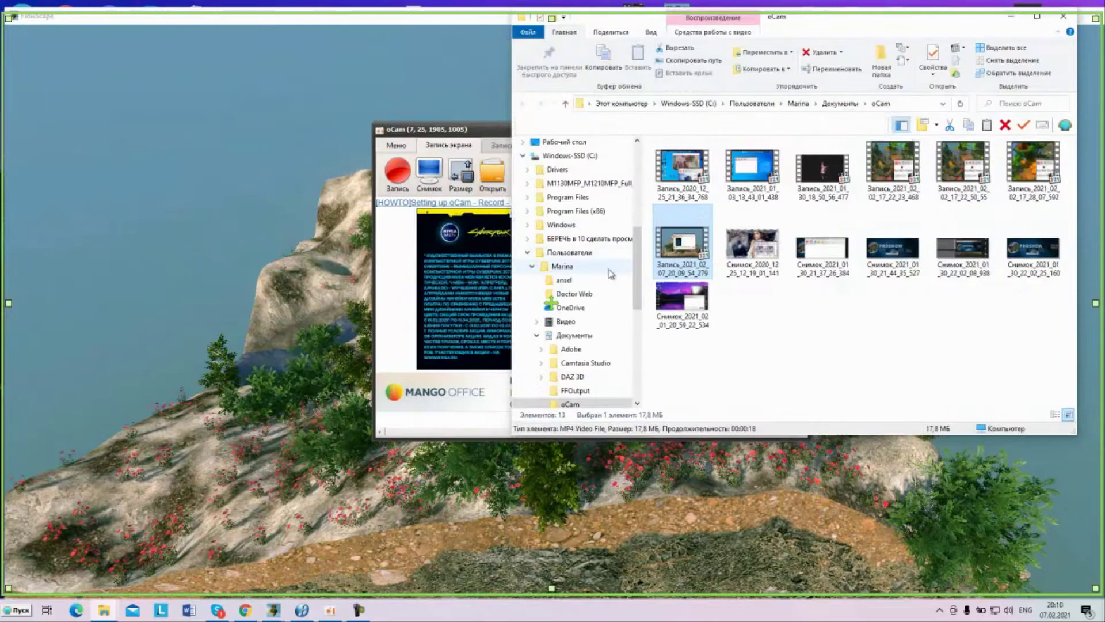
{"action": "right_click", "coordinate": [689, 245]}
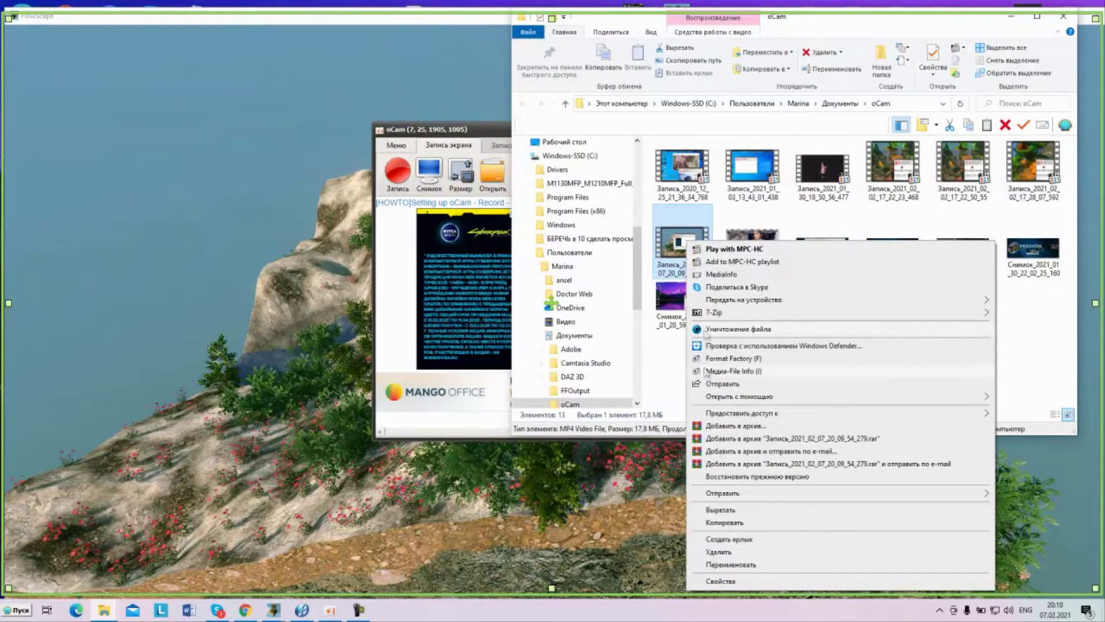
{"action": "left_click", "coordinate": [720, 510]}
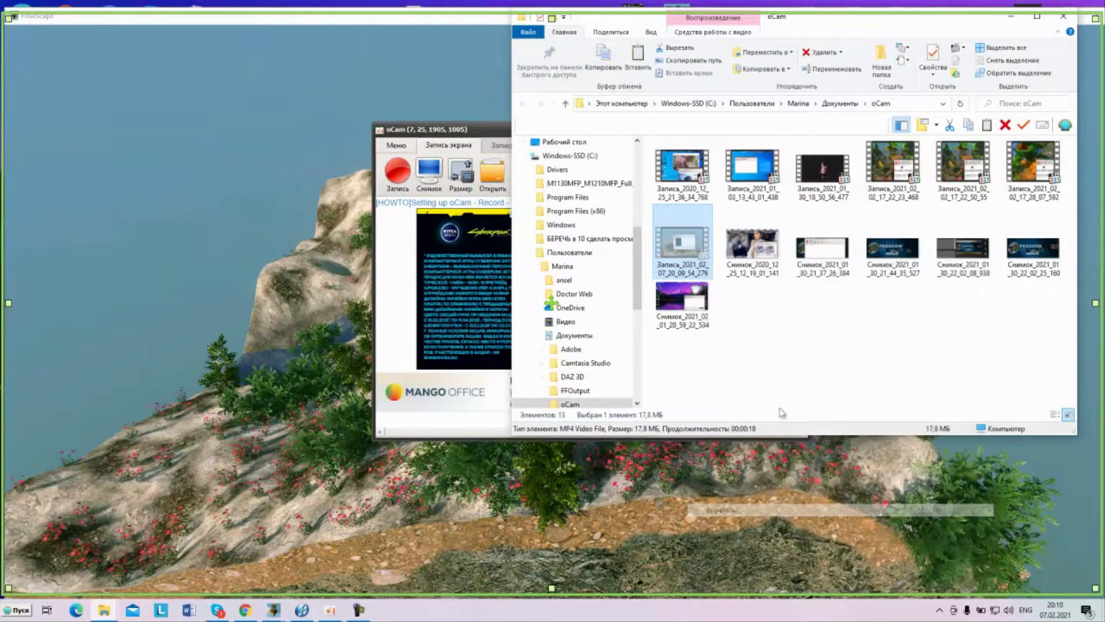
{"action": "left_click", "coordinate": [1011, 19]}
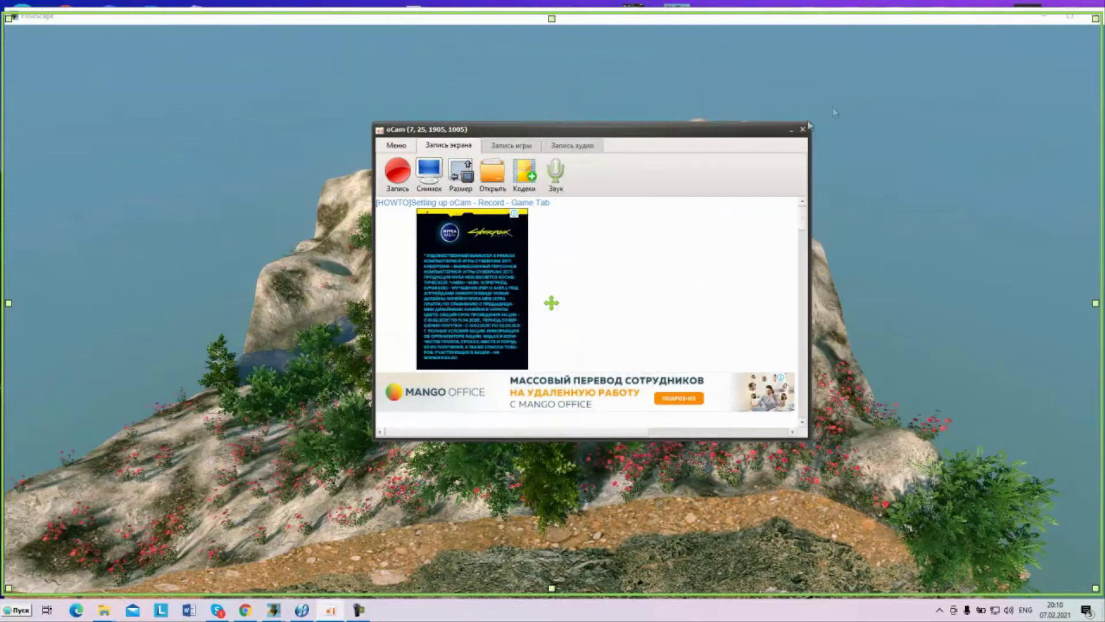
{"action": "left_click", "coordinate": [792, 134]}
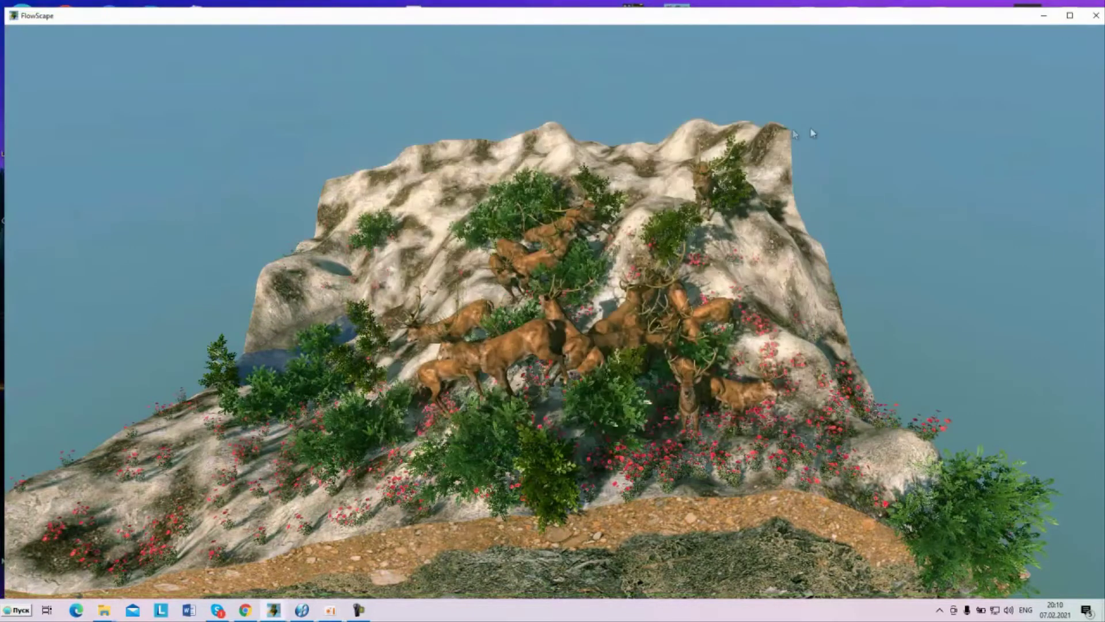
{"action": "left_click", "coordinate": [1043, 18]}
{"action": "left_click", "coordinate": [863, 35]}
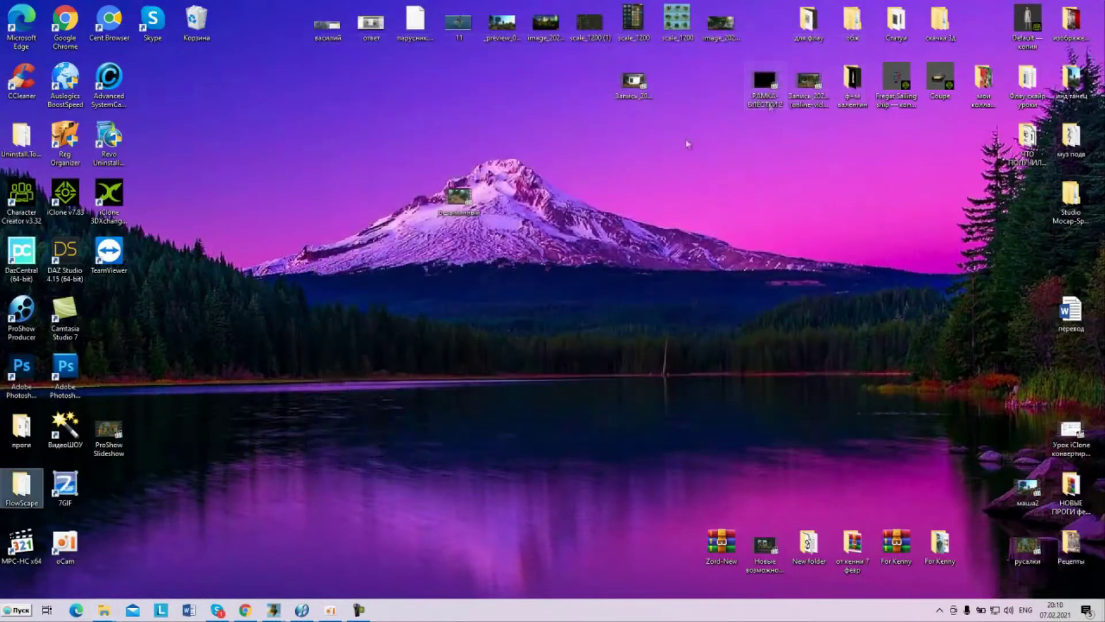
Paste the cut recording into an empty area of the desktop, play it briefly and close the player
{"action": "right_click", "coordinate": [717, 214]}
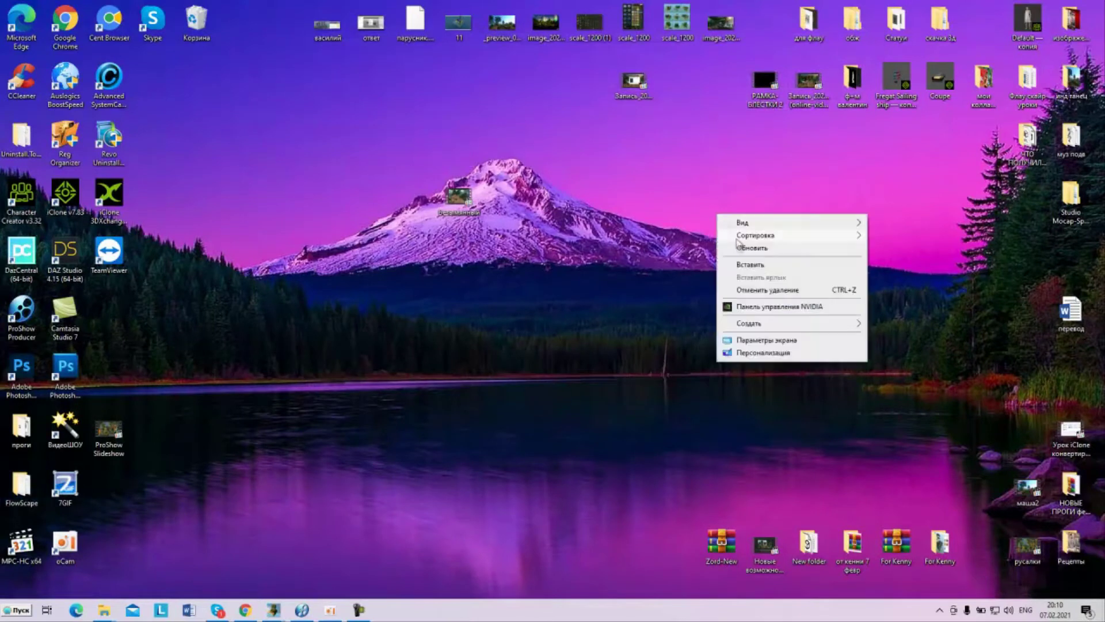
{"action": "left_click", "coordinate": [750, 265]}
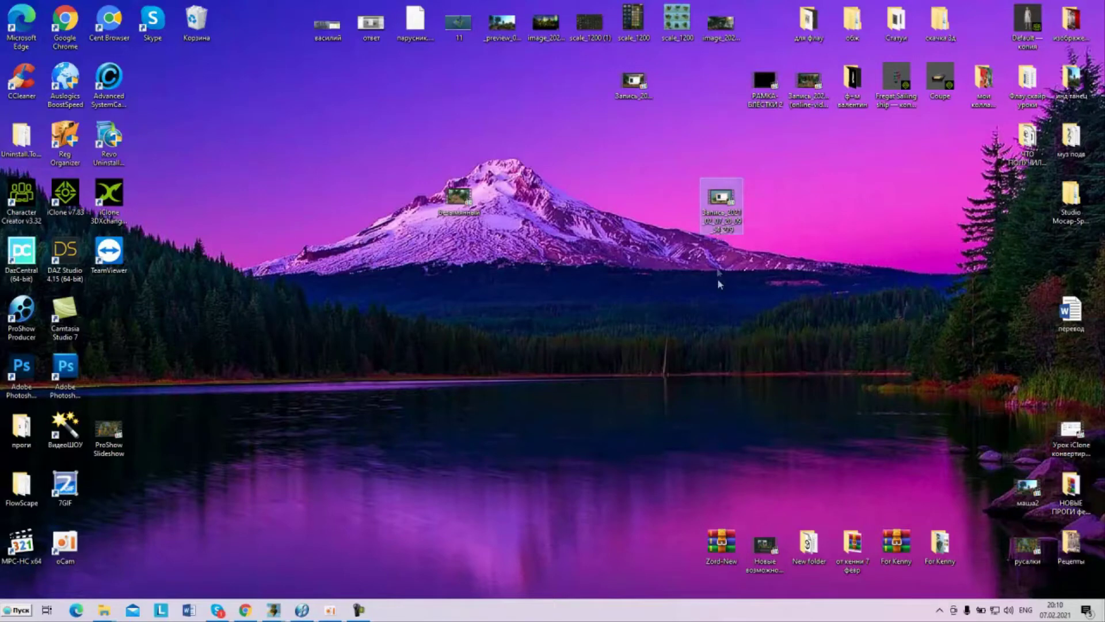
{"action": "left_click_drag", "start_coordinate": [721, 230], "coordinate": [765, 232]}
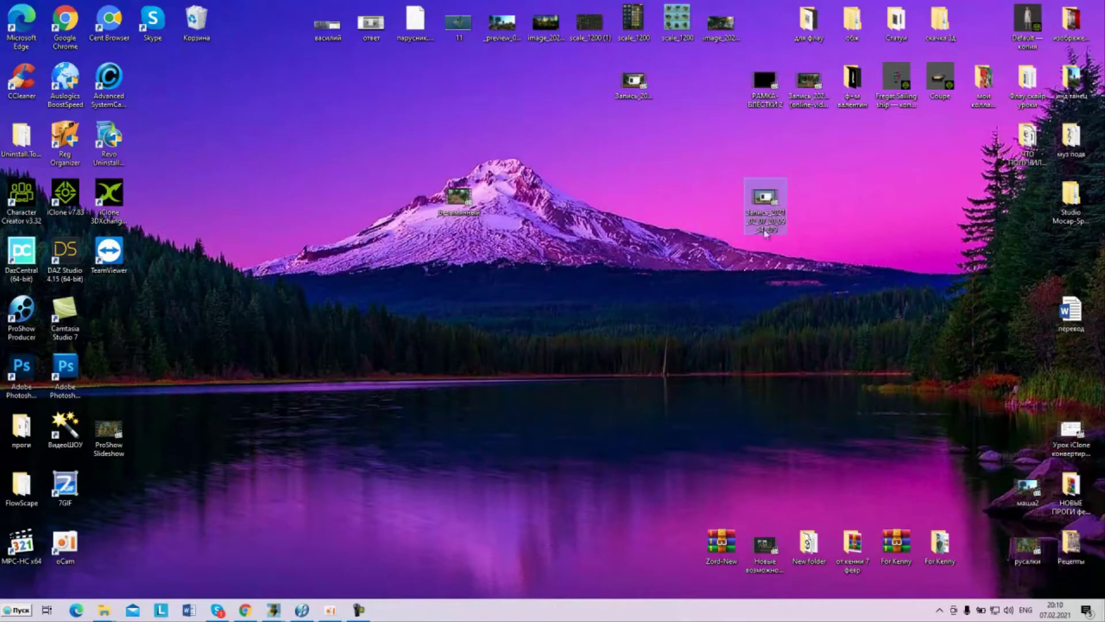
{"action": "double_click", "coordinate": [765, 199]}
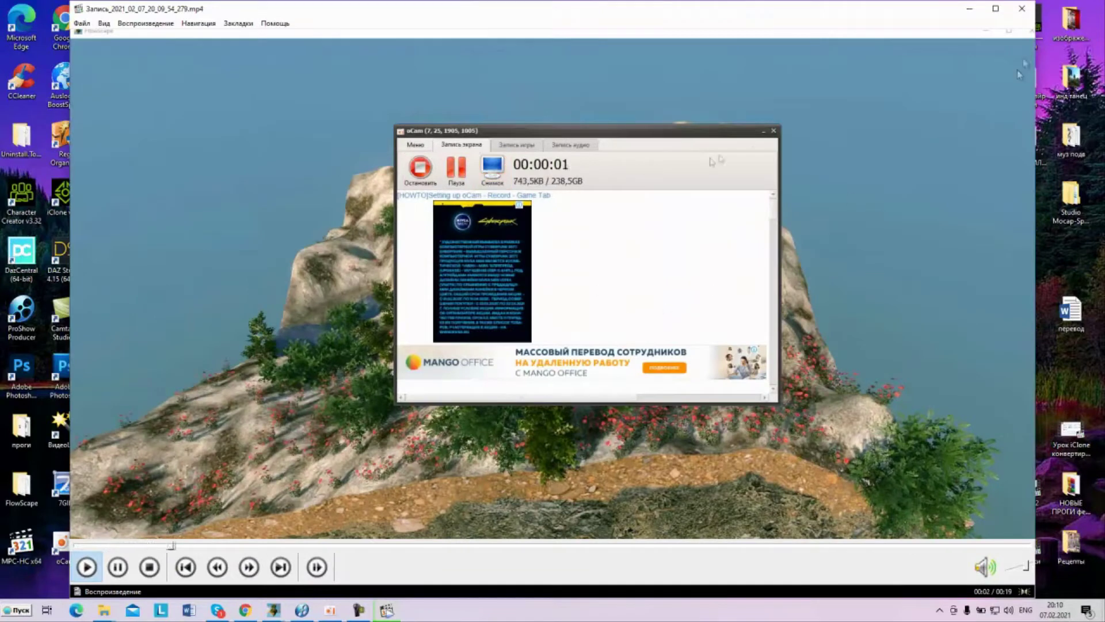
{"action": "left_click", "coordinate": [1023, 12]}
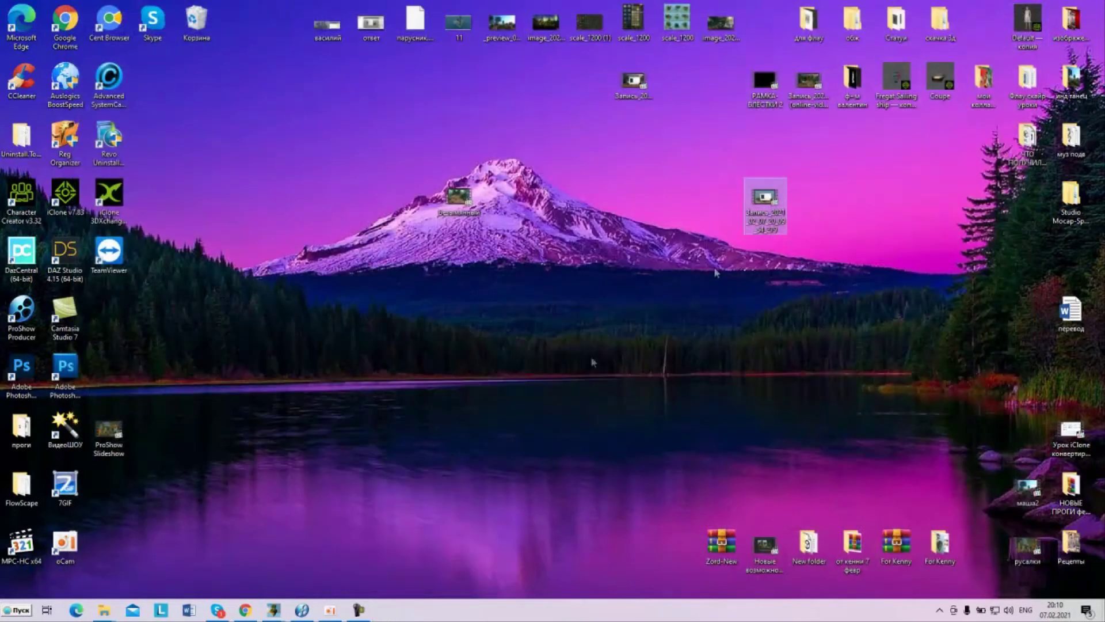
Switch to Skype, open the shared online-video-cutter.com link and load the desktop video Запись_2021_02_07_19_41_08_564.mp4
{"action": "left_click", "coordinate": [218, 612]}
{"action": "left_click", "coordinate": [857, 285]}
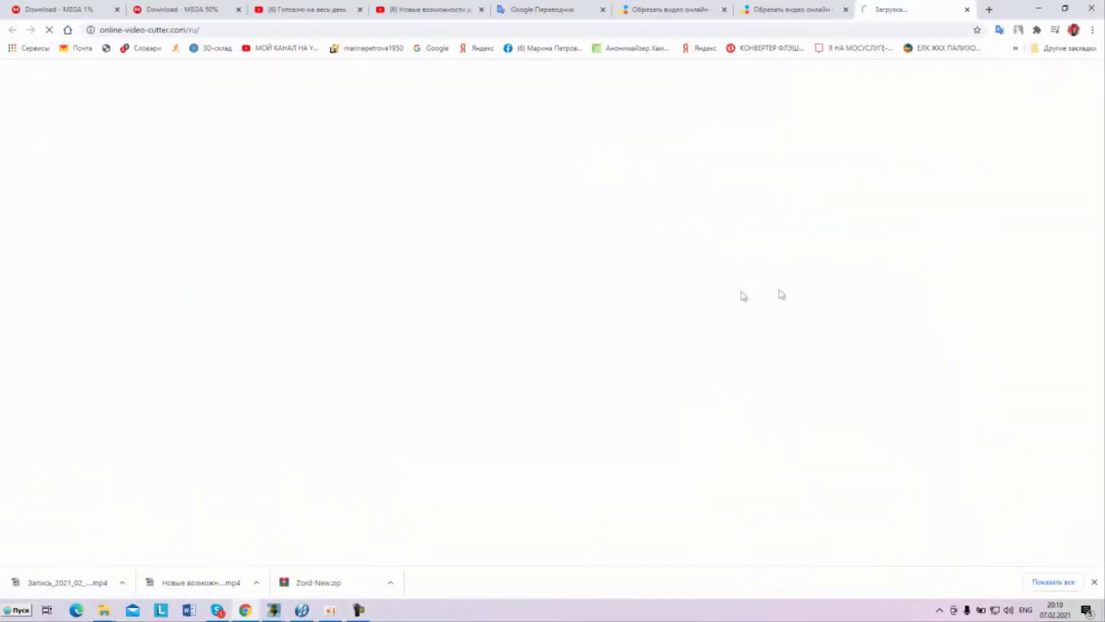
{"action": "left_click", "coordinate": [557, 260]}
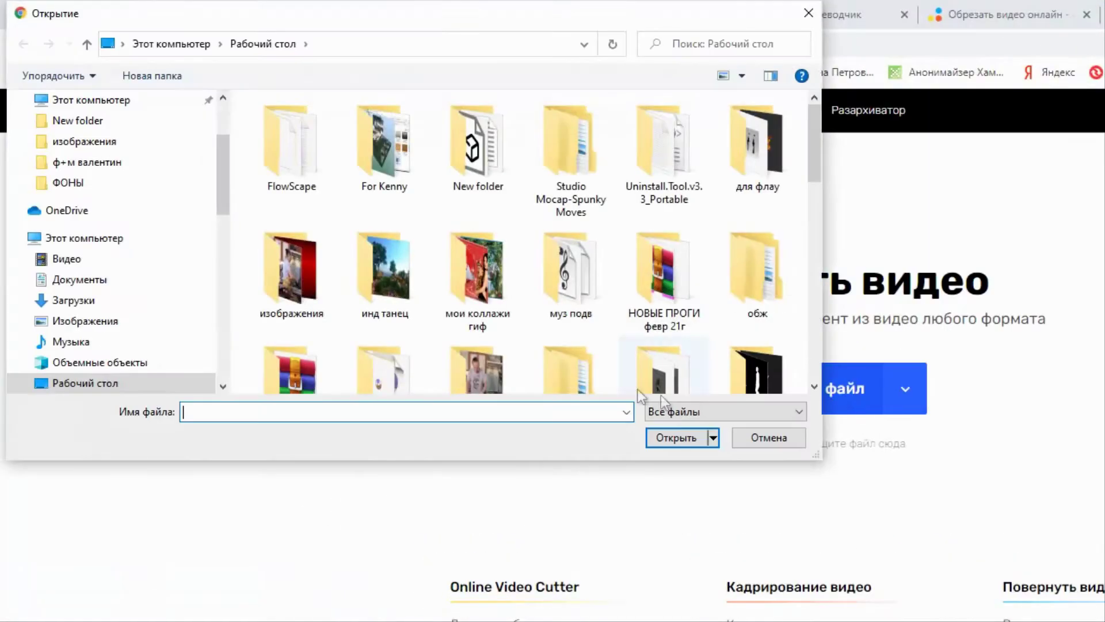
{"action": "scroll", "coordinate": [511, 330], "scroll_direction": "down", "scroll_amount": 3}
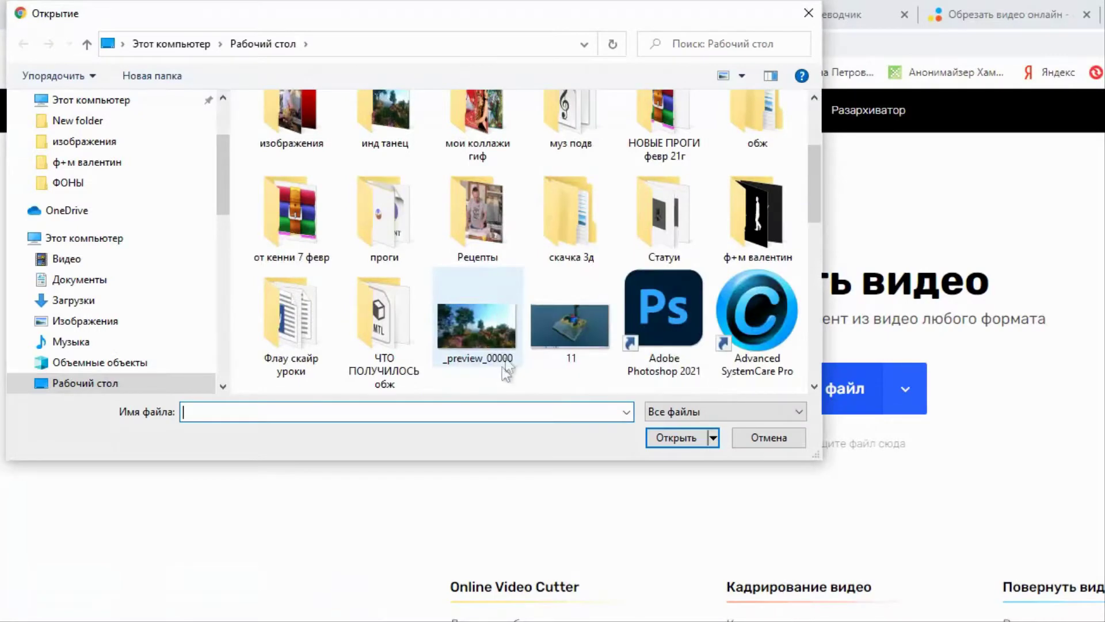
{"action": "scroll", "coordinate": [514, 331], "scroll_direction": "down", "scroll_amount": 4}
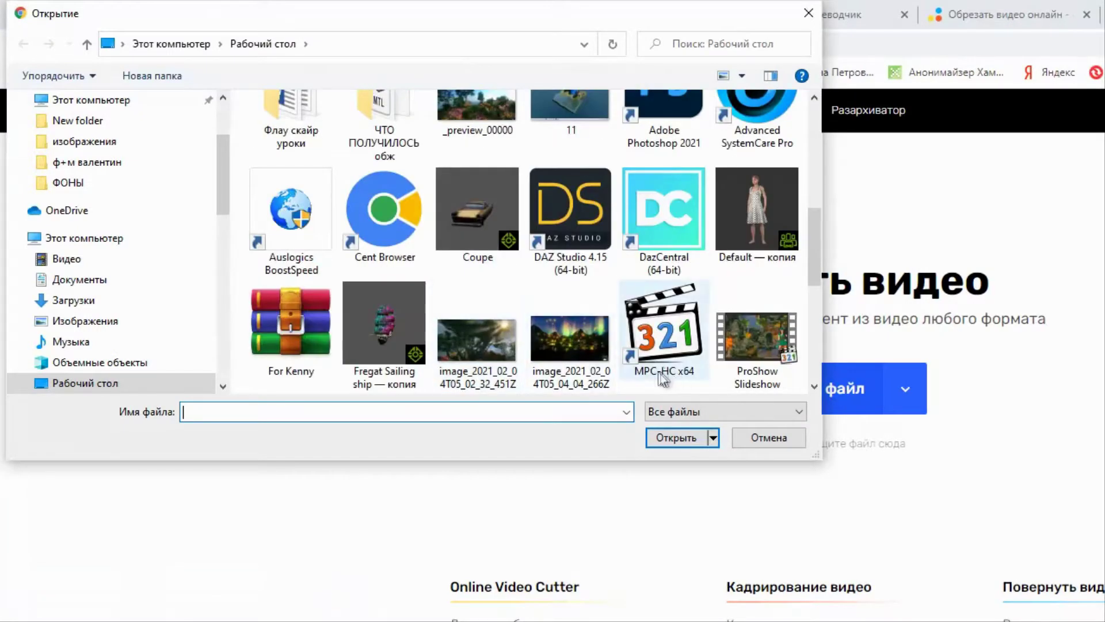
{"action": "scroll", "coordinate": [694, 366], "scroll_direction": "down", "scroll_amount": 1}
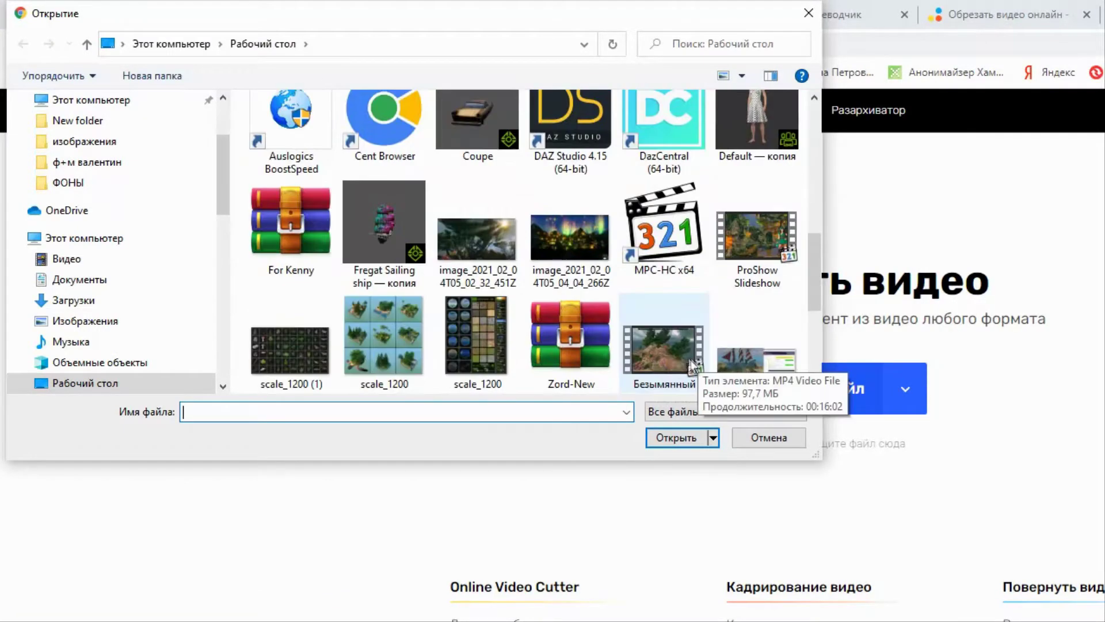
{"action": "scroll", "coordinate": [656, 387], "scroll_direction": "down", "scroll_amount": 1}
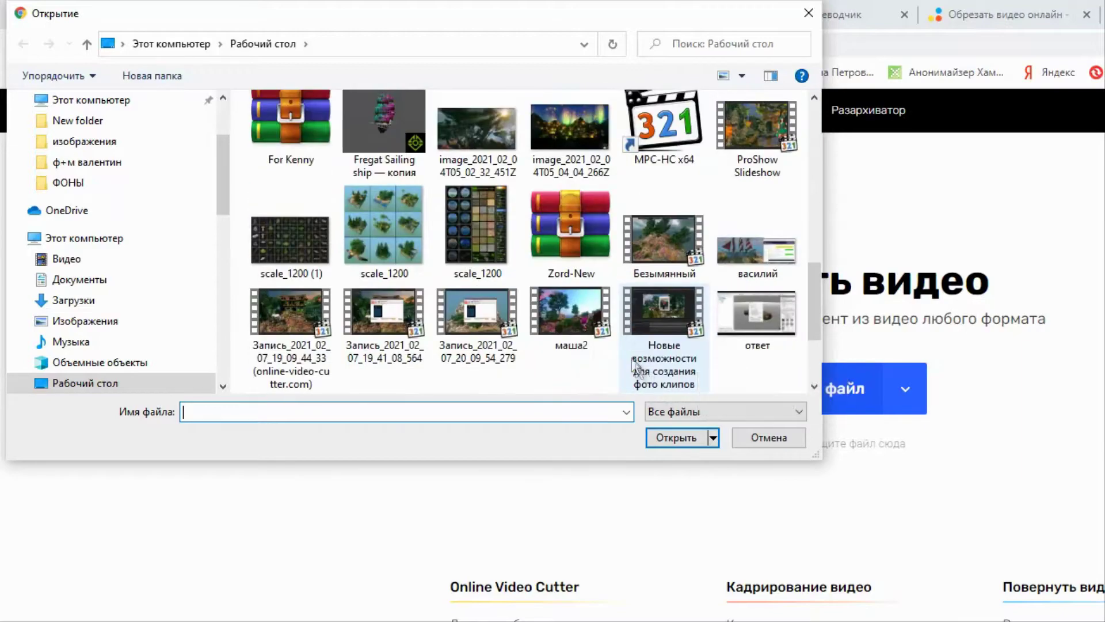
{"action": "double_click", "coordinate": [372, 323]}
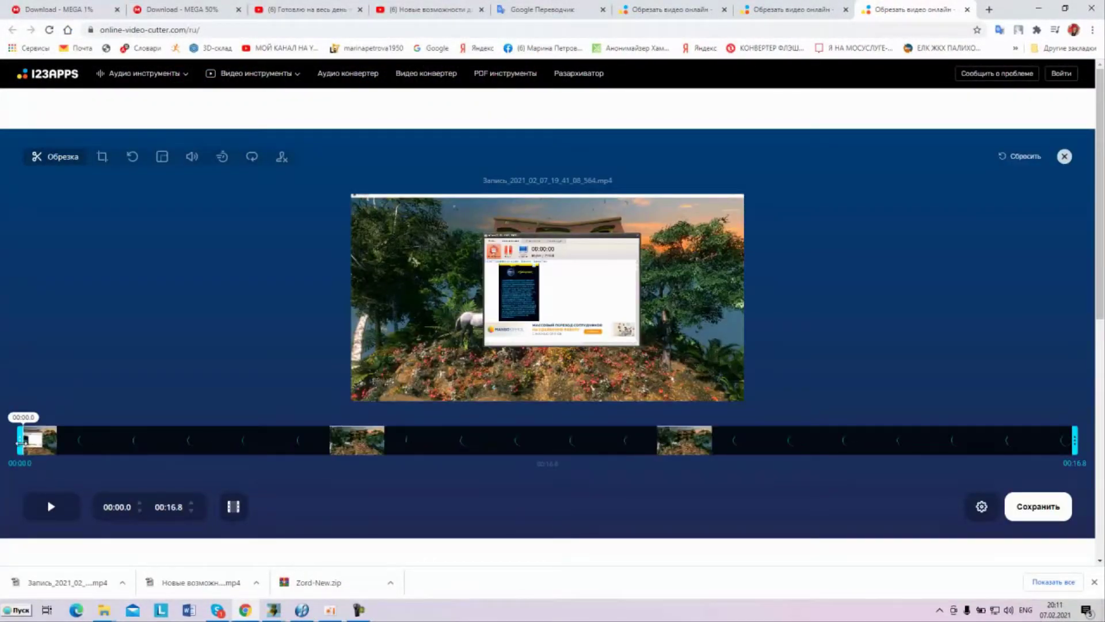
Trim the video to run from 00:04.0 to 00:14.9 and save the result
{"action": "left_click_drag", "start_coordinate": [23, 443], "coordinate": [236, 461]}
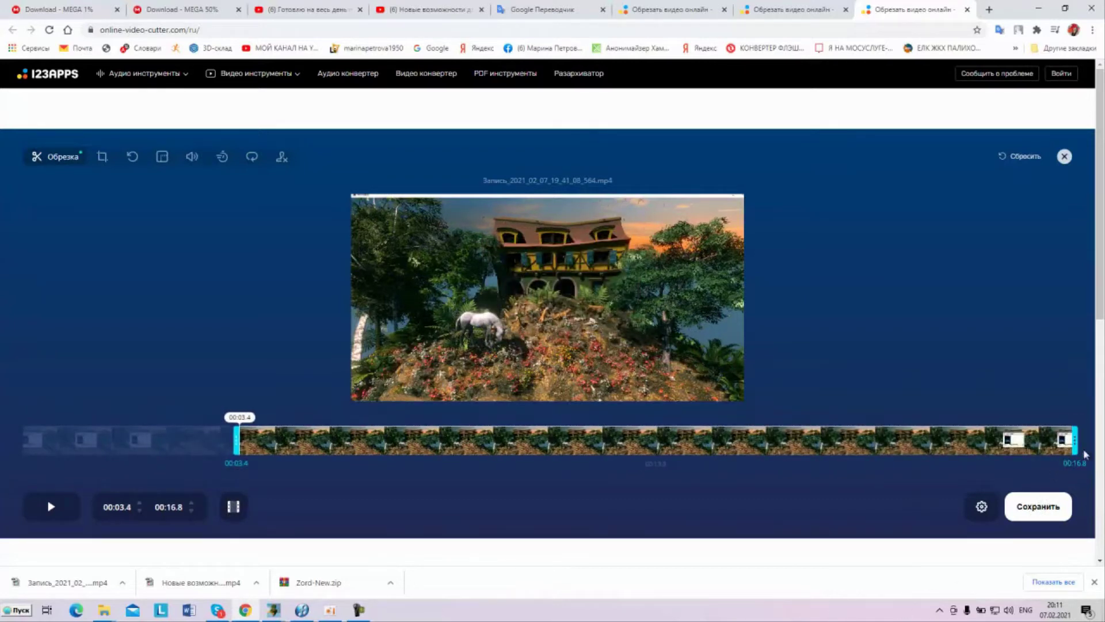
{"action": "left_click_drag", "start_coordinate": [1074, 441], "coordinate": [961, 451]}
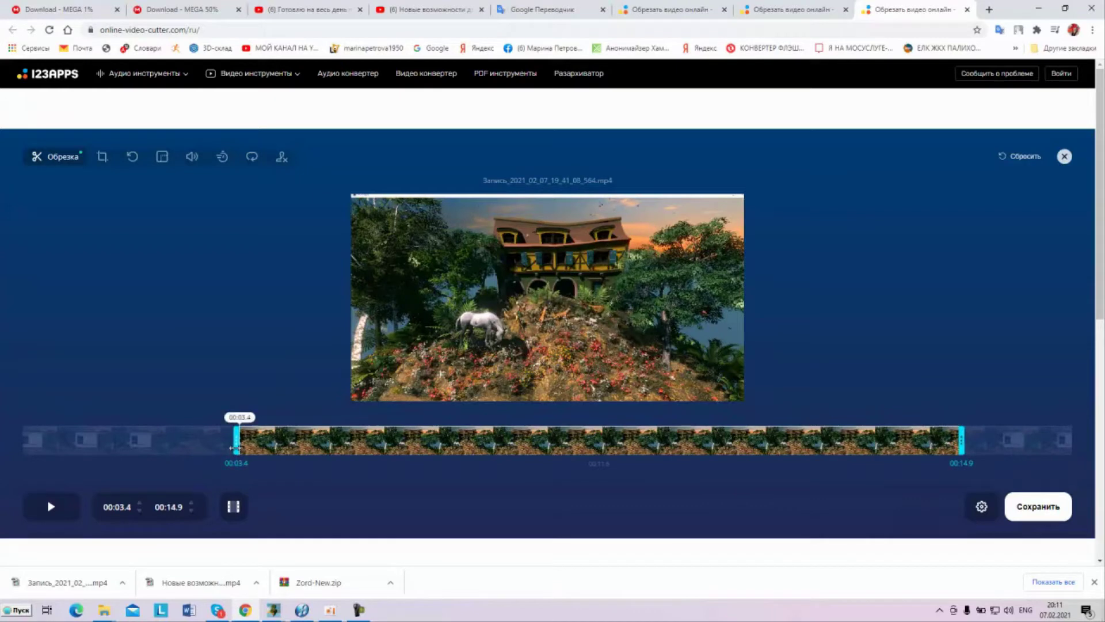
{"action": "left_click_drag", "start_coordinate": [231, 447], "coordinate": [274, 459]}
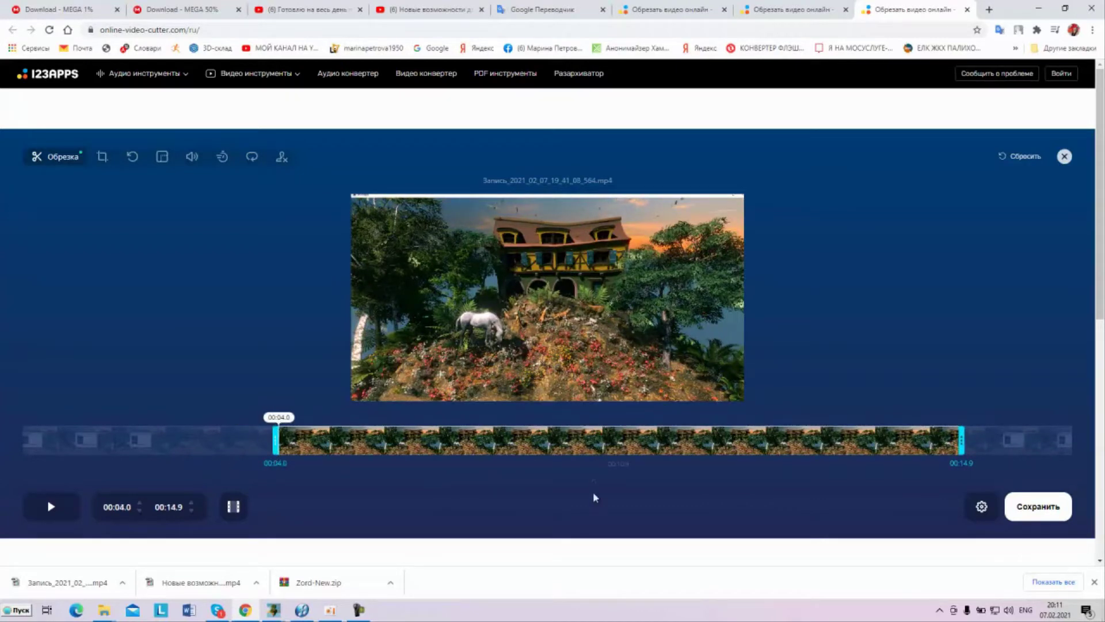
{"action": "left_click", "coordinate": [1040, 509]}
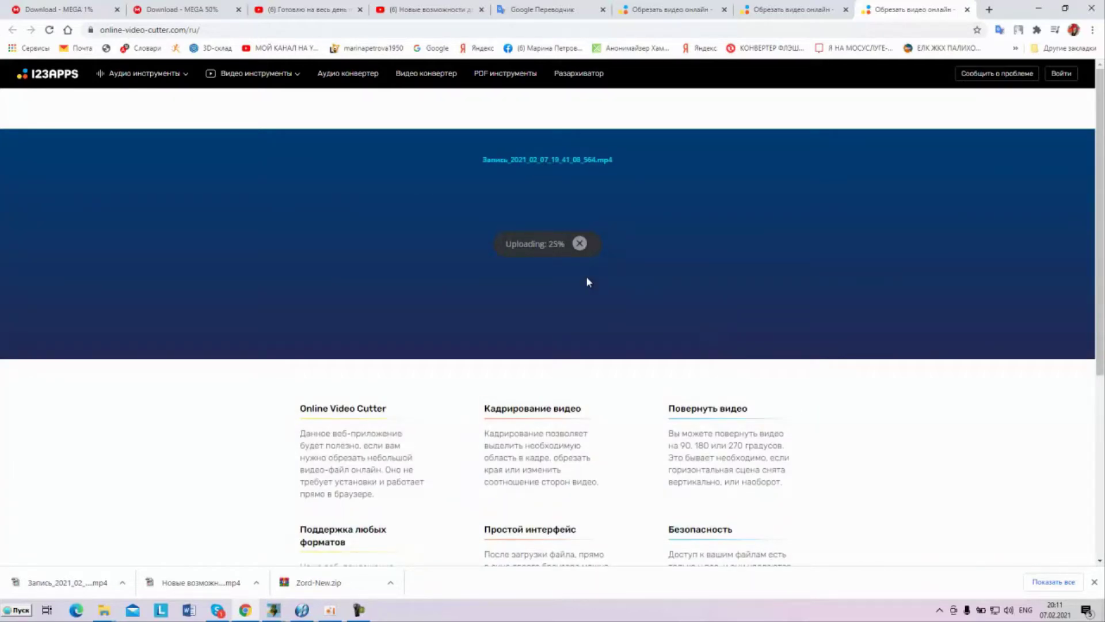
Minimise the browser and Skype, look at the source recording on the desktop, and switch to the slideshow project in ProShow Producer
{"action": "left_click", "coordinate": [1039, 10]}
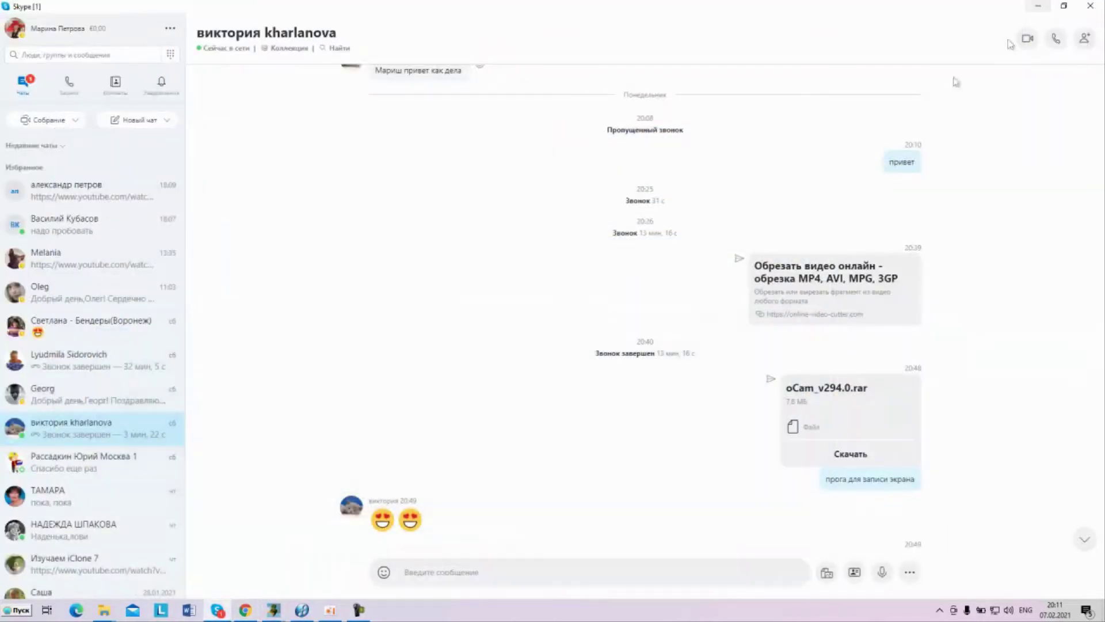
{"action": "left_click", "coordinate": [1034, 9]}
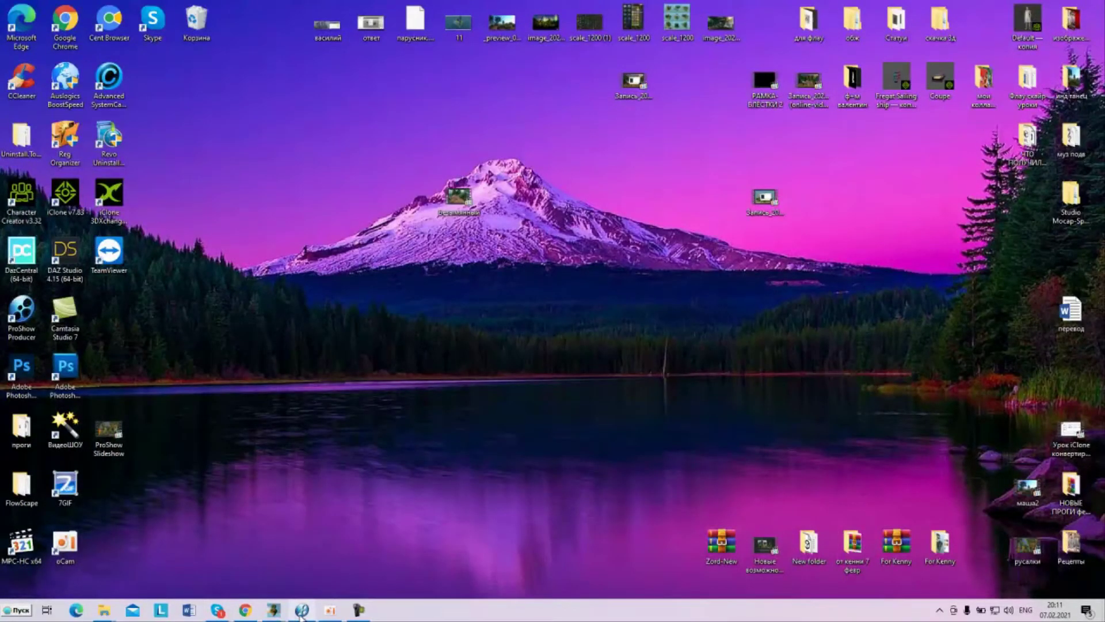
{"action": "left_click", "coordinate": [301, 612]}
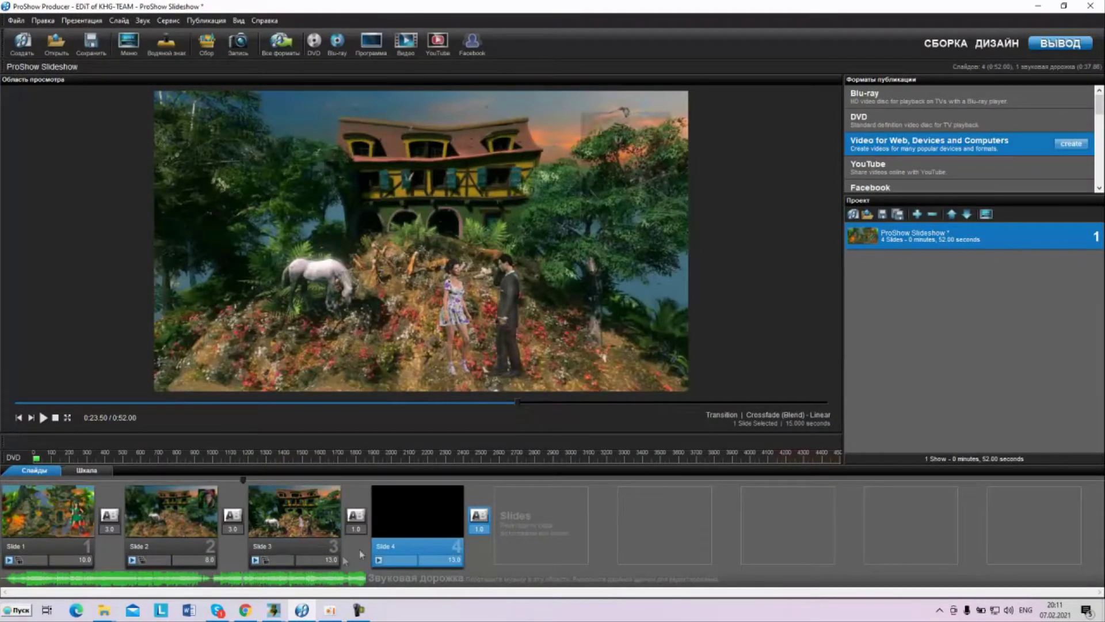
{"action": "left_click", "coordinate": [1043, 8]}
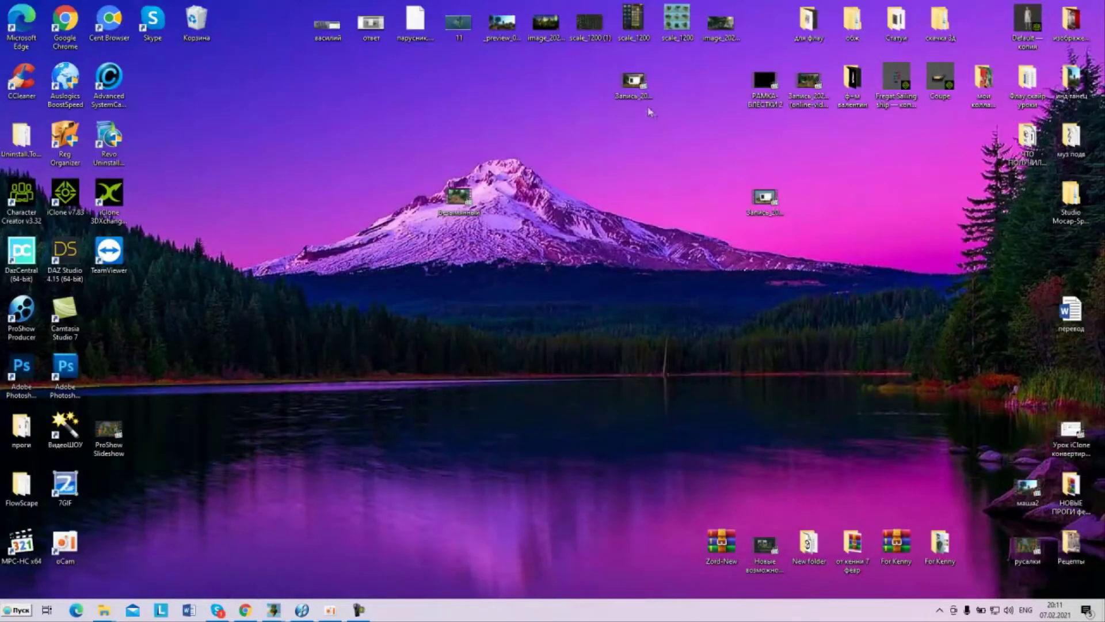
{"action": "left_click", "coordinate": [640, 99]}
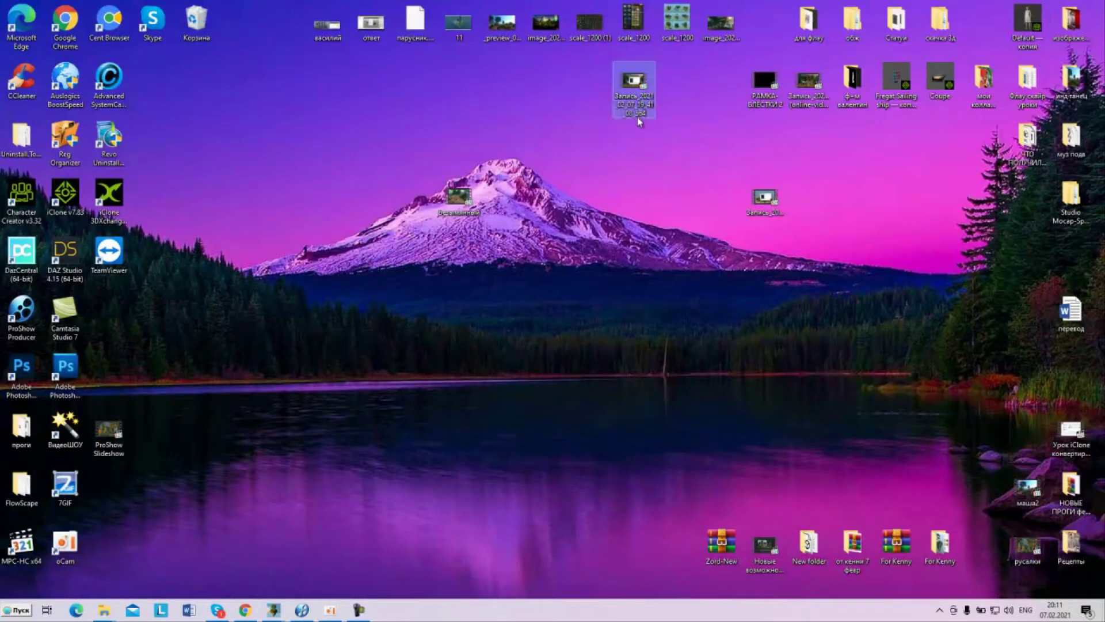
{"action": "left_click", "coordinate": [628, 152]}
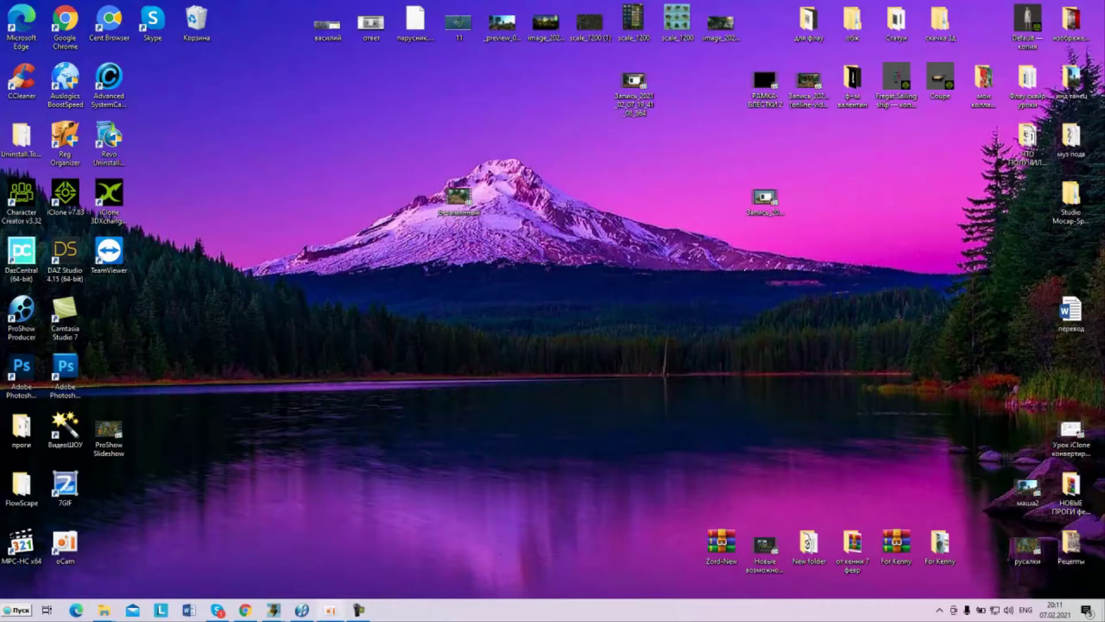
{"action": "left_click", "coordinate": [308, 612]}
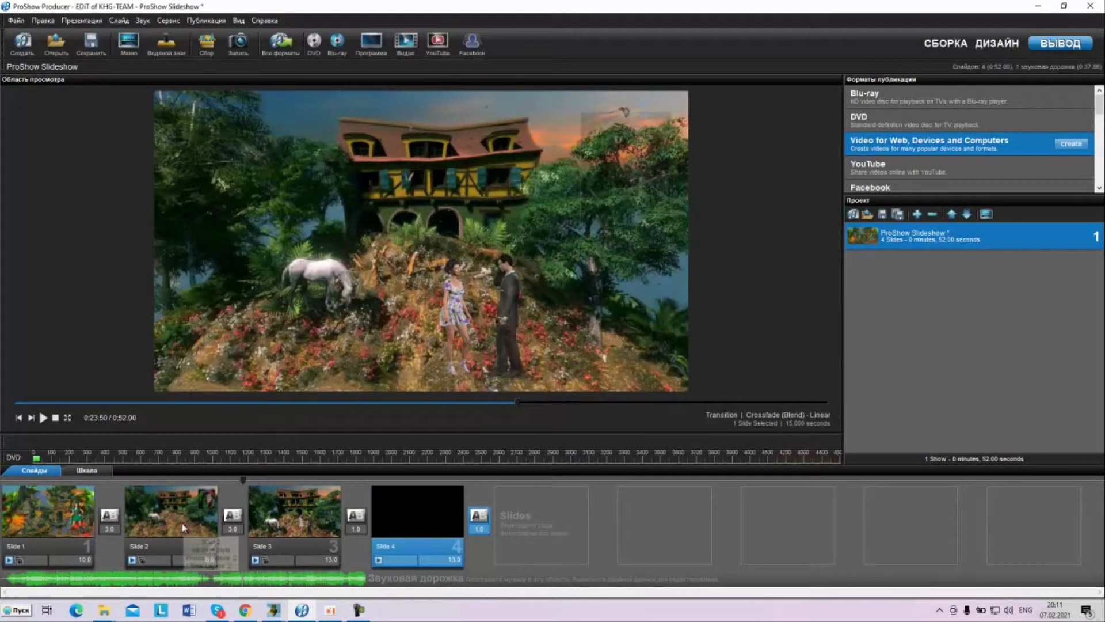
Open the settings of slide 1 and delete the PNG layer of the woman in green
{"action": "left_click", "coordinate": [82, 512]}
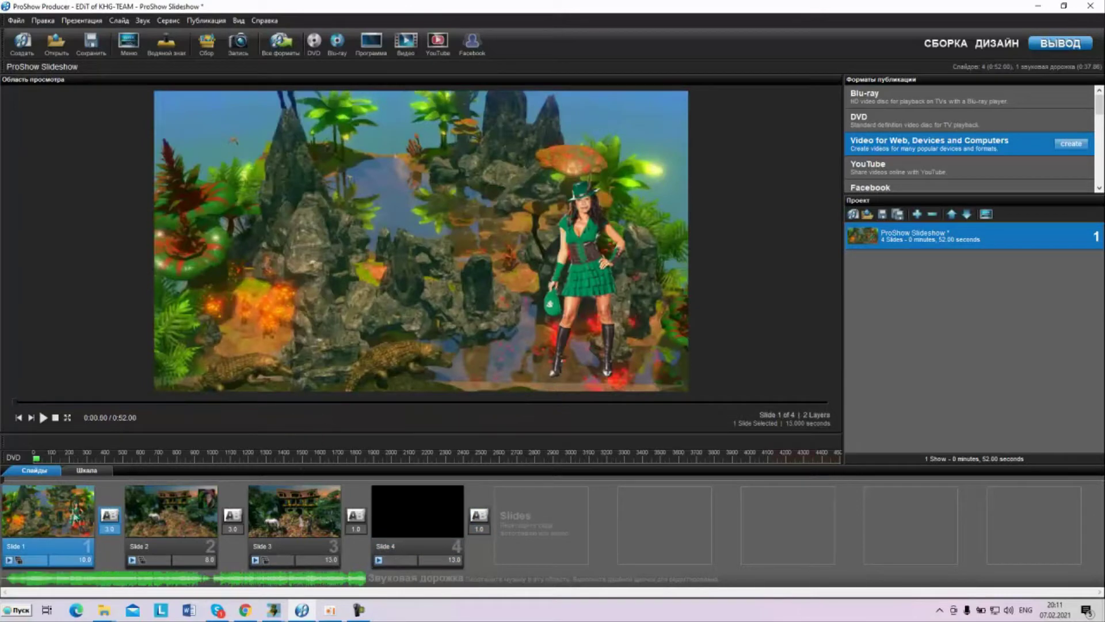
{"action": "double_click", "coordinate": [69, 516]}
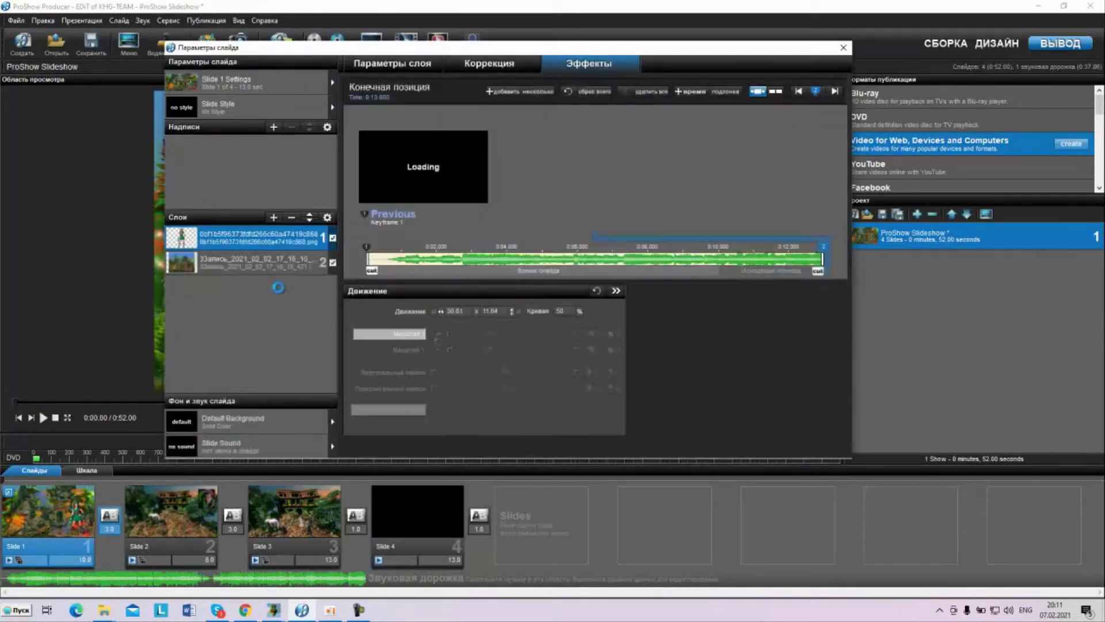
{"action": "left_click", "coordinate": [293, 217]}
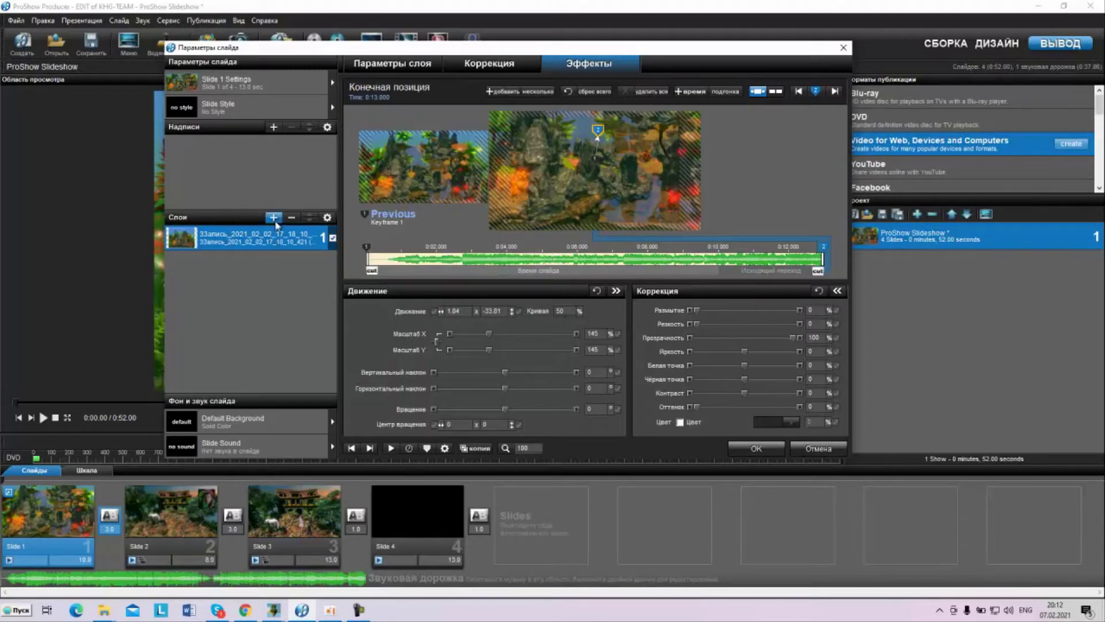
Add the image 0bf1b5f96373fdfd266c60a47419c868 from the desktop folder изображения > ПОРТРЕТЫ > я as a new layer on slide 1
{"action": "left_click", "coordinate": [274, 218]}
{"action": "left_click", "coordinate": [286, 236]}
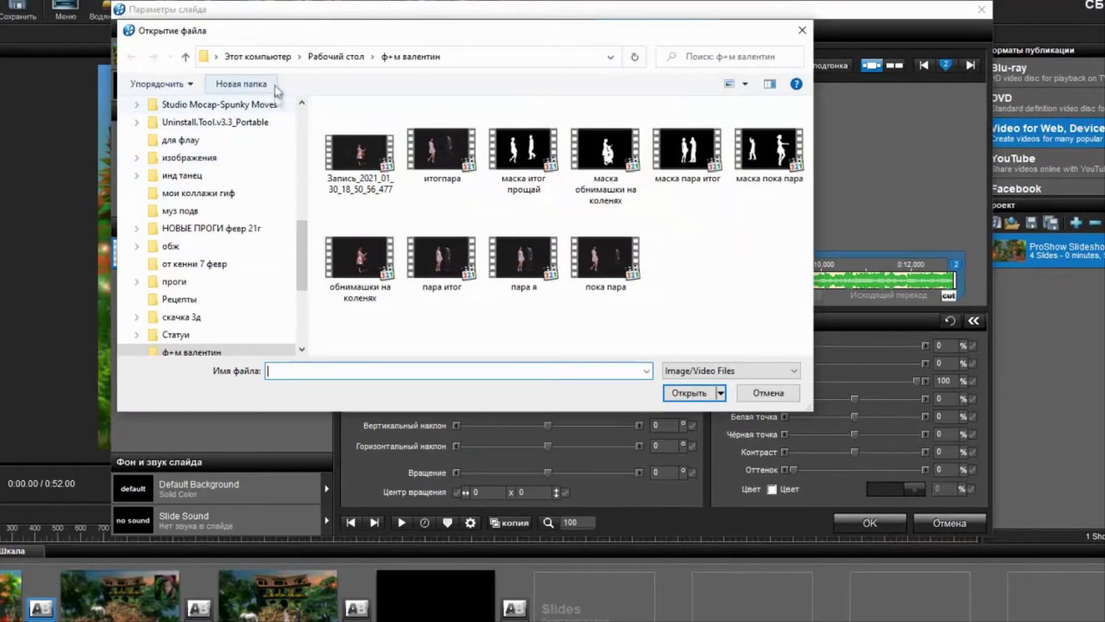
{"action": "left_click", "coordinate": [334, 57]}
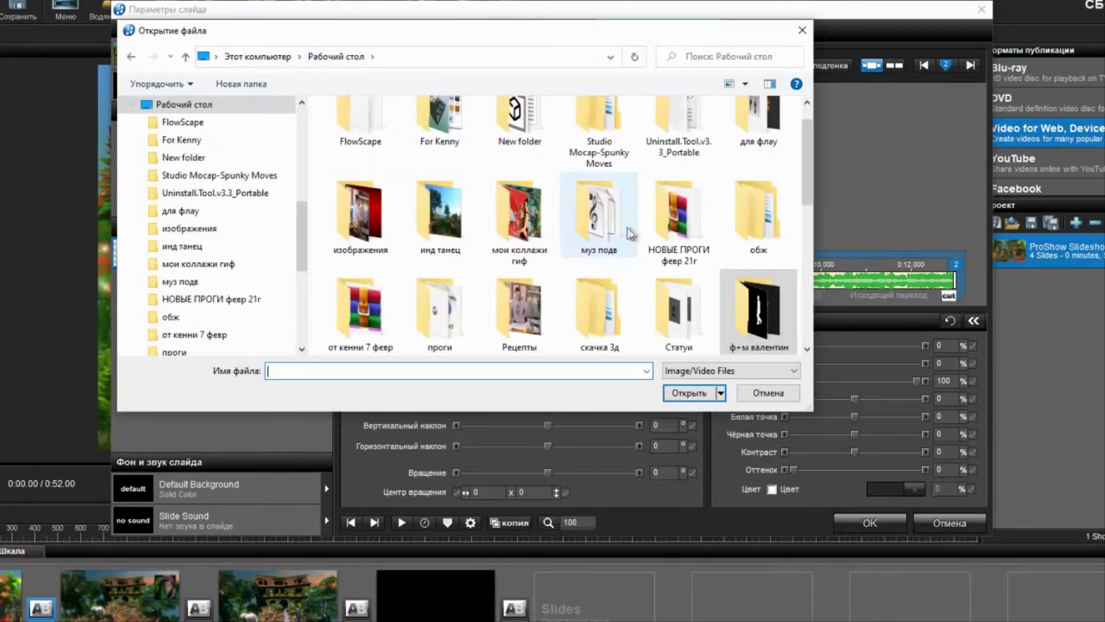
{"action": "scroll", "coordinate": [627, 234], "scroll_direction": "down", "scroll_amount": 3}
{"action": "scroll", "coordinate": [618, 235], "scroll_direction": "up", "scroll_amount": 5}
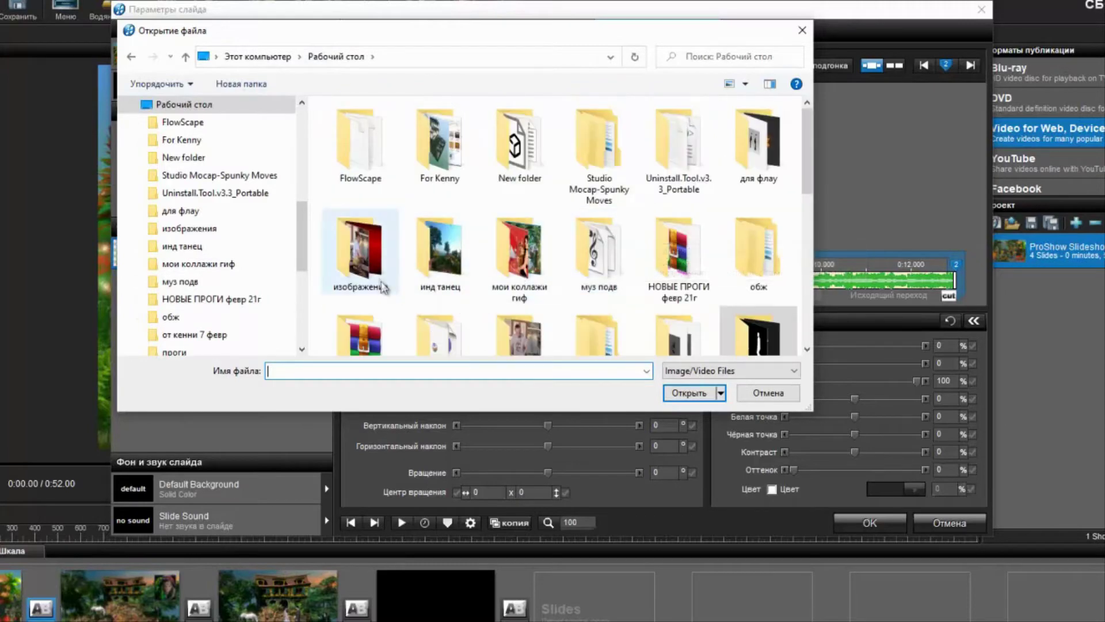
{"action": "double_click", "coordinate": [381, 282]}
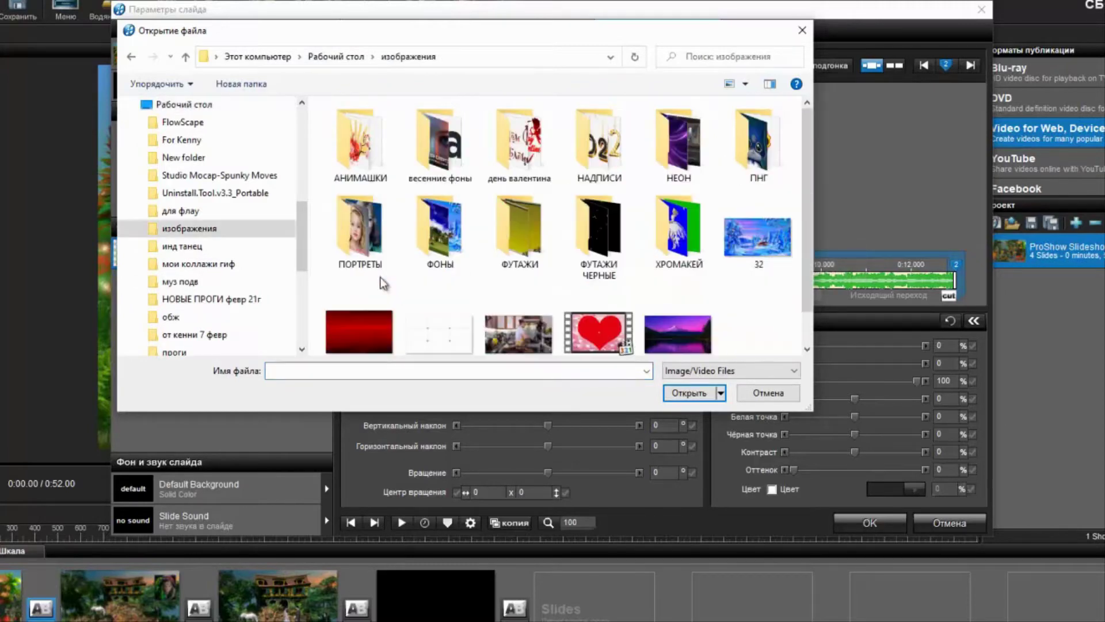
{"action": "double_click", "coordinate": [356, 248]}
{"action": "double_click", "coordinate": [339, 234]}
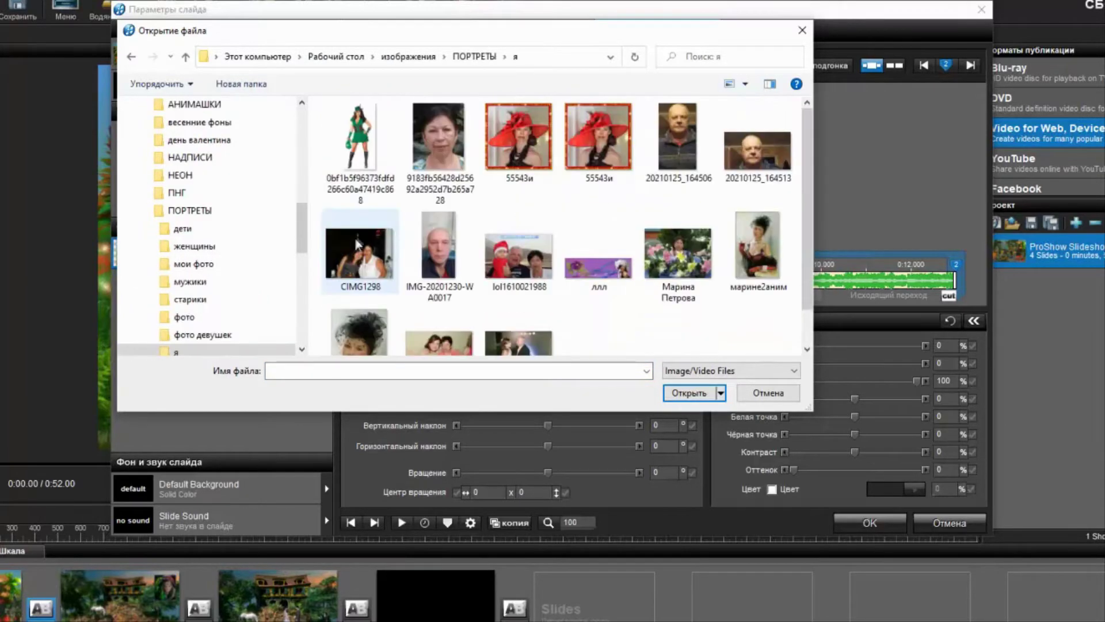
{"action": "left_click", "coordinate": [366, 152]}
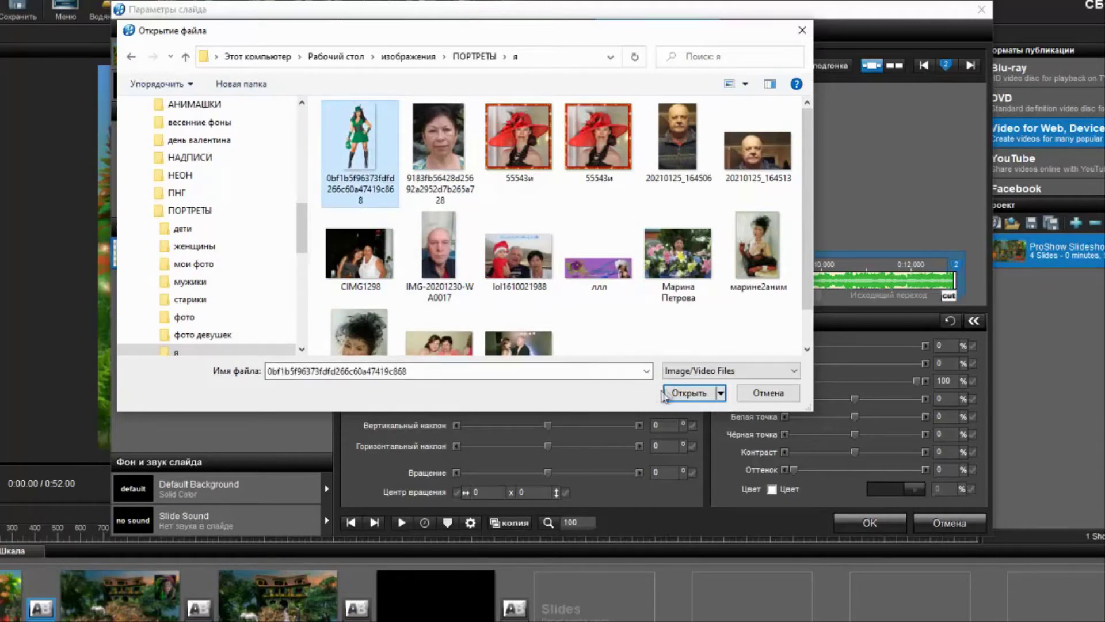
{"action": "left_click", "coordinate": [685, 393]}
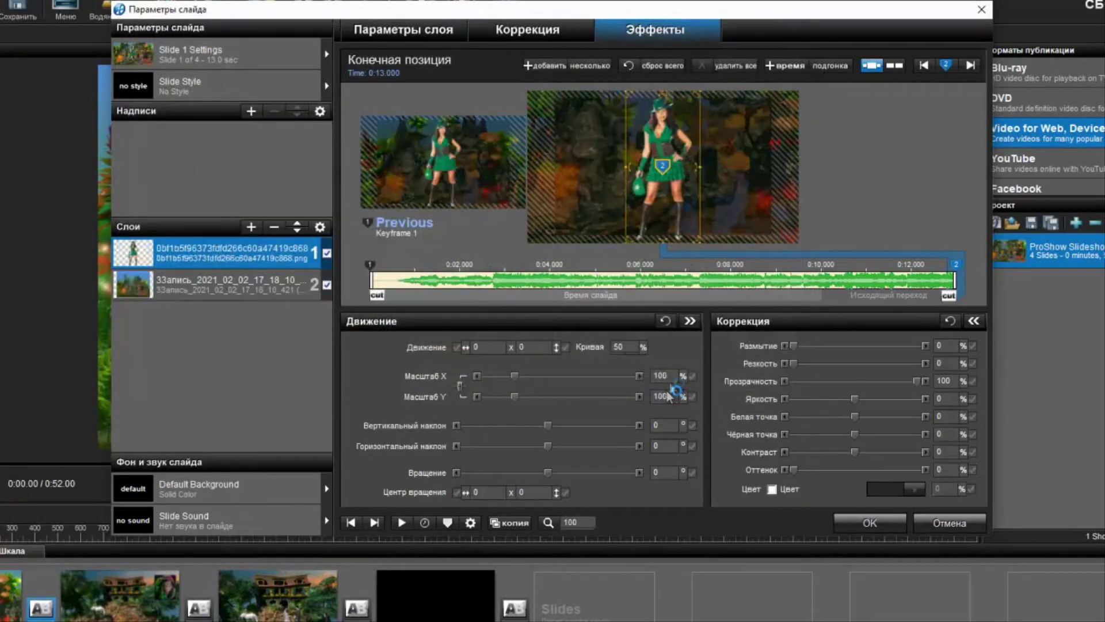
Scale the woman layer to 60% at position 32.33 x 13.51 in the start keyframe and copy these settings to the end keyframe
{"action": "left_click", "coordinate": [501, 204]}
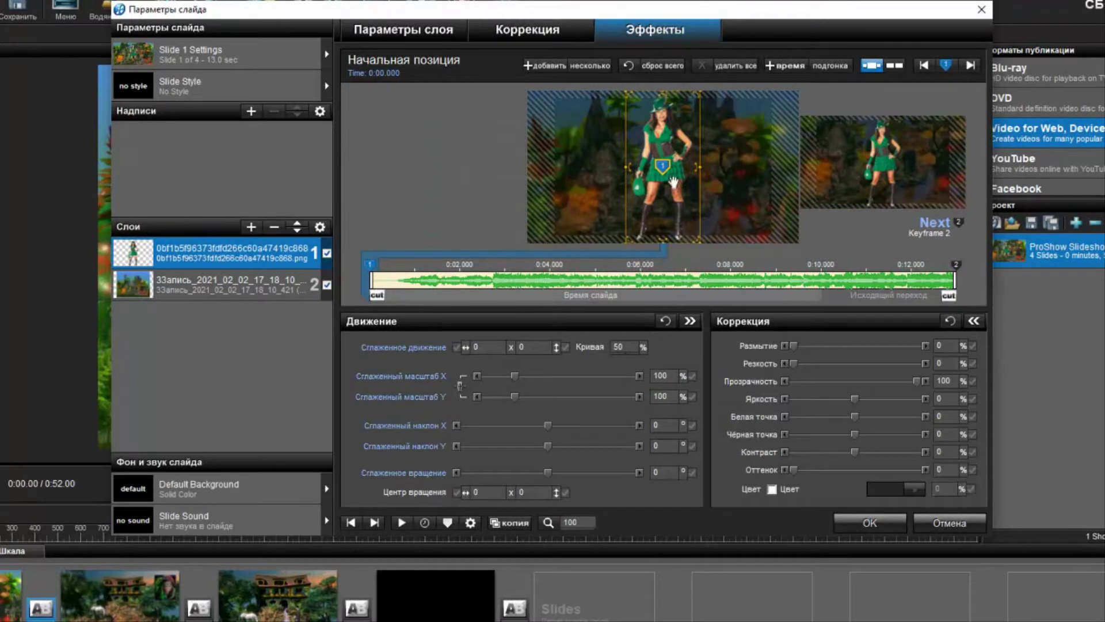
{"action": "scroll", "coordinate": [662, 192], "scroll_direction": "down", "scroll_amount": 3}
{"action": "left_click_drag", "start_coordinate": [666, 186], "coordinate": [753, 206]}
{"action": "scroll", "coordinate": [748, 193], "scroll_direction": "down", "scroll_amount": 3}
{"action": "scroll", "coordinate": [749, 192], "scroll_direction": "down", "scroll_amount": 2}
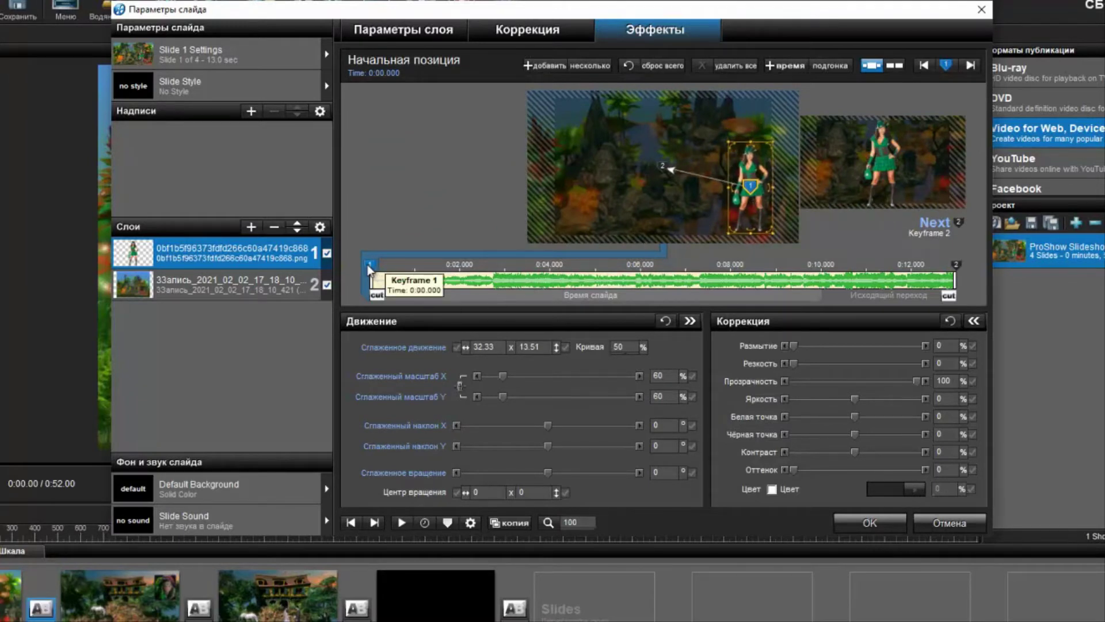
{"action": "right_click", "coordinate": [368, 268]}
{"action": "left_click", "coordinate": [470, 447]}
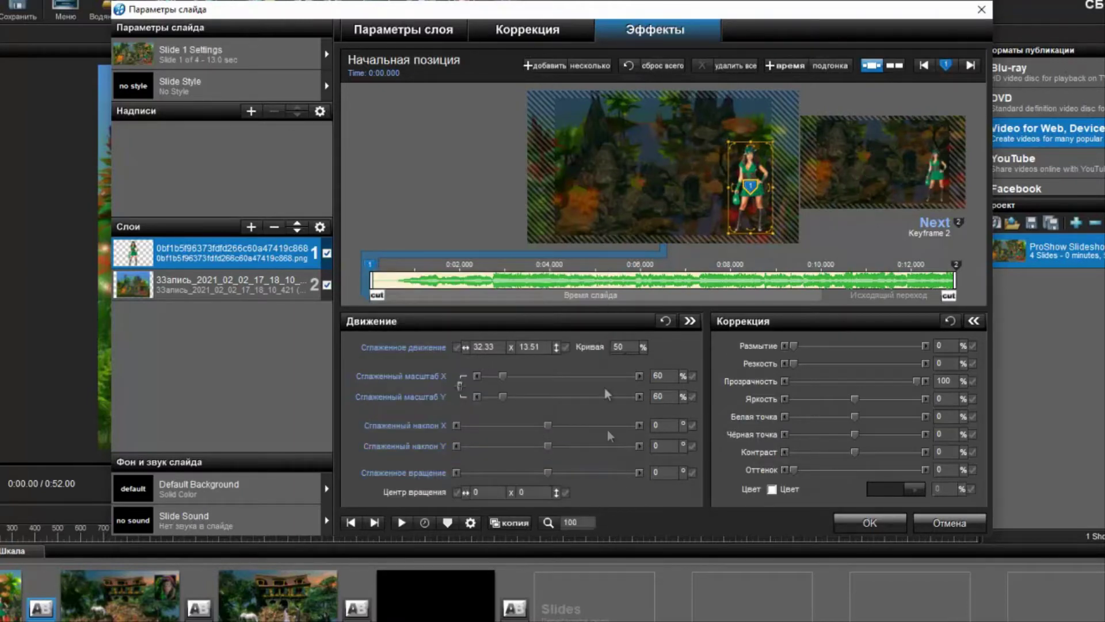
Add a sine wave modifier with frequency 1 and amplitude 3 to the woman layer's X scale and accept the slide settings
{"action": "left_click", "coordinate": [402, 29]}
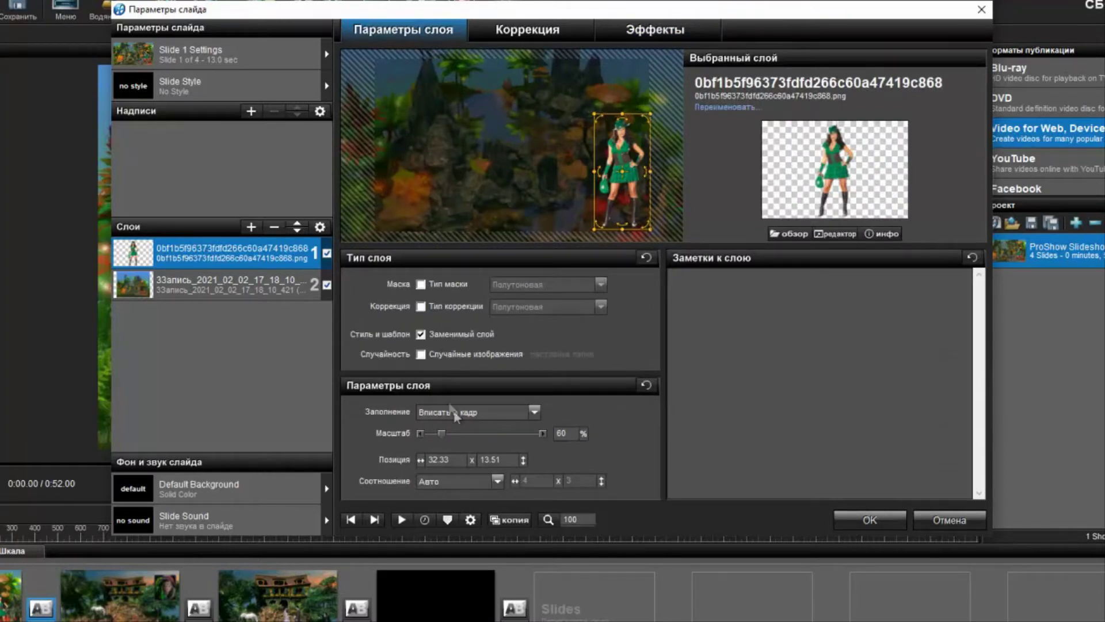
{"action": "left_click", "coordinate": [639, 30]}
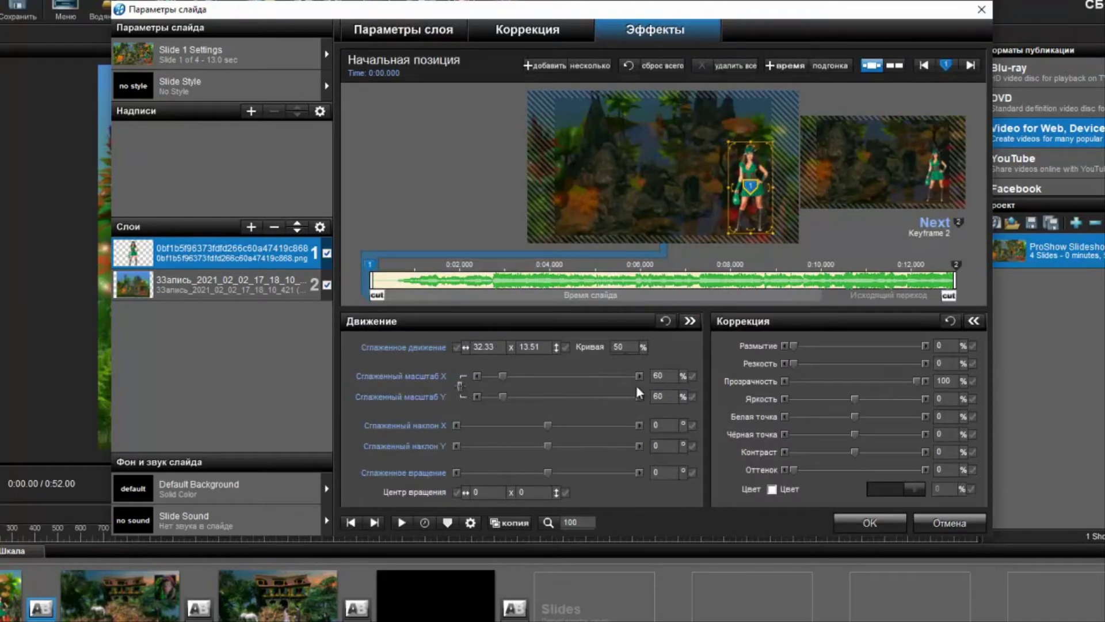
{"action": "right_click", "coordinate": [674, 376]}
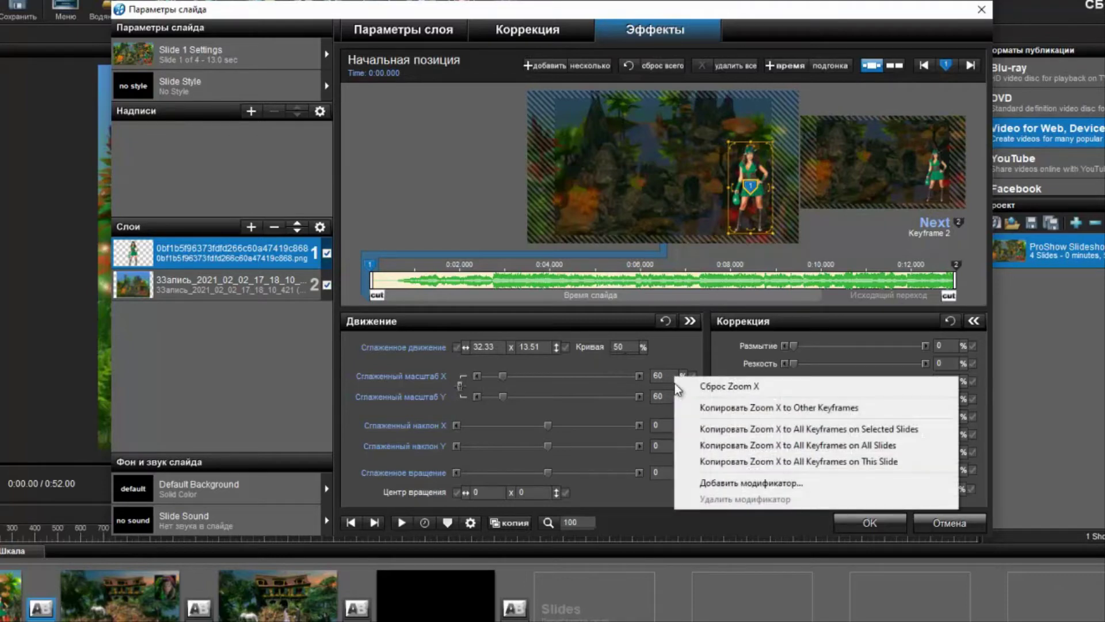
{"action": "left_click", "coordinate": [693, 481]}
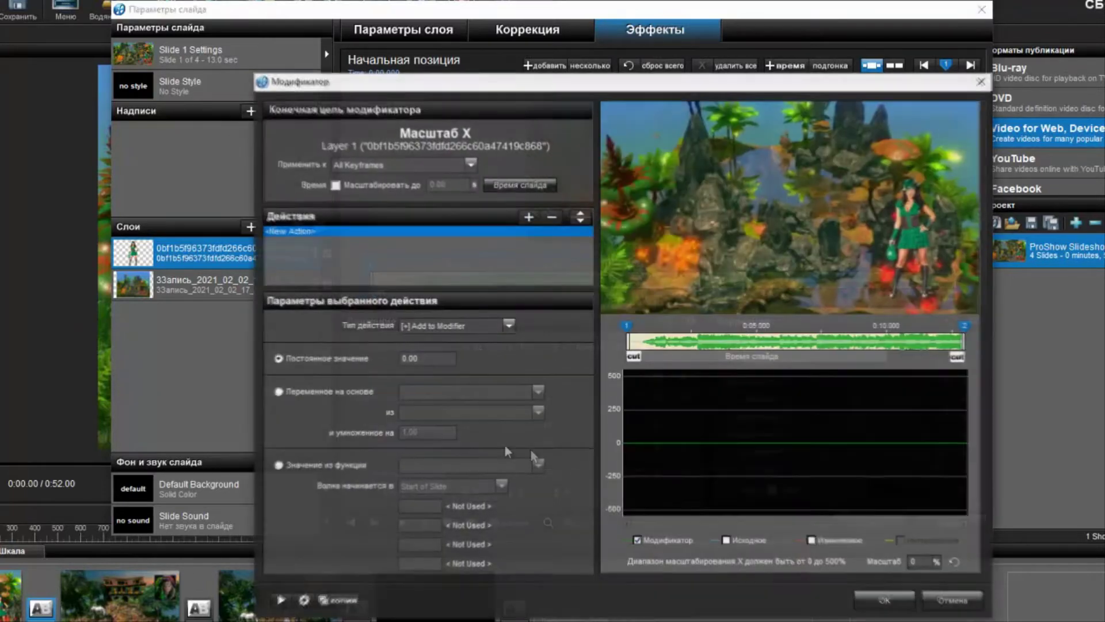
{"action": "left_click", "coordinate": [277, 465]}
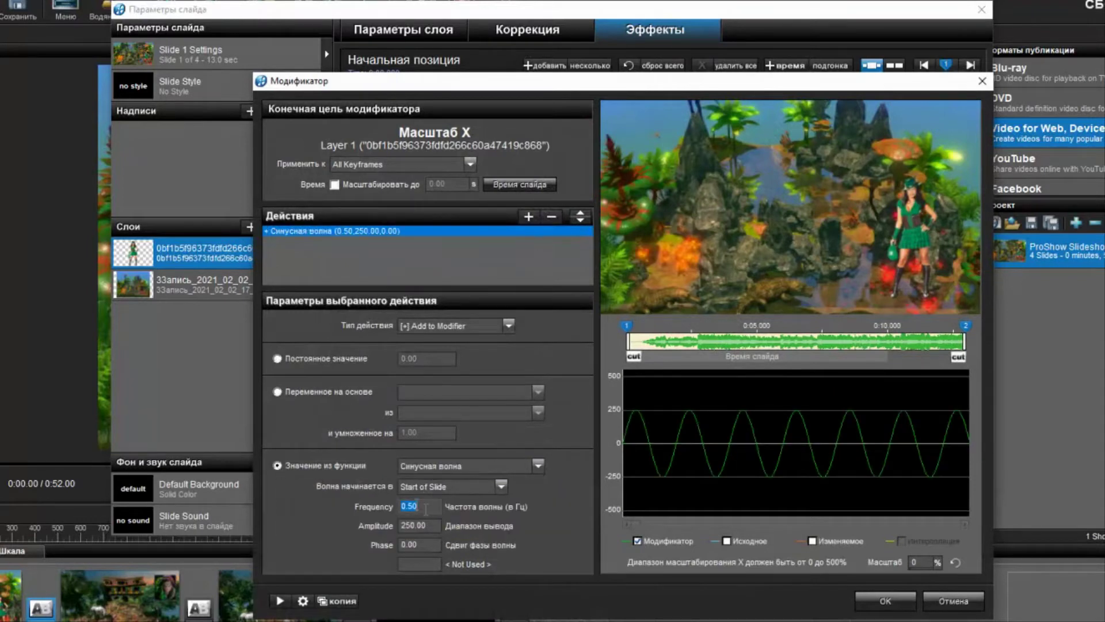
{"action": "type", "text": "1"}
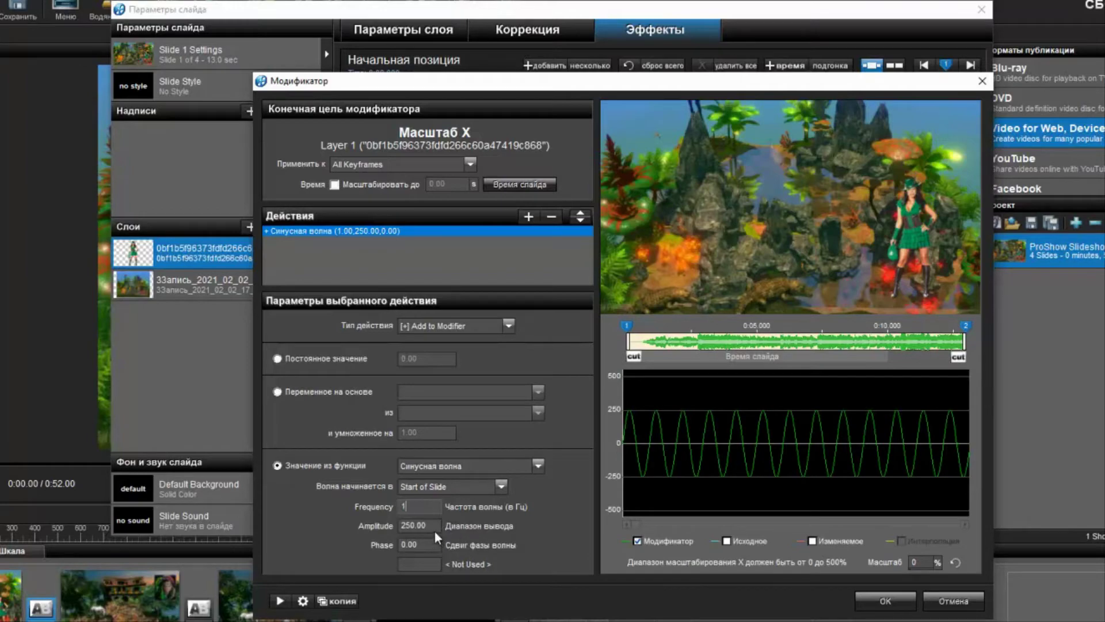
{"action": "key", "text": "BackSpace"}
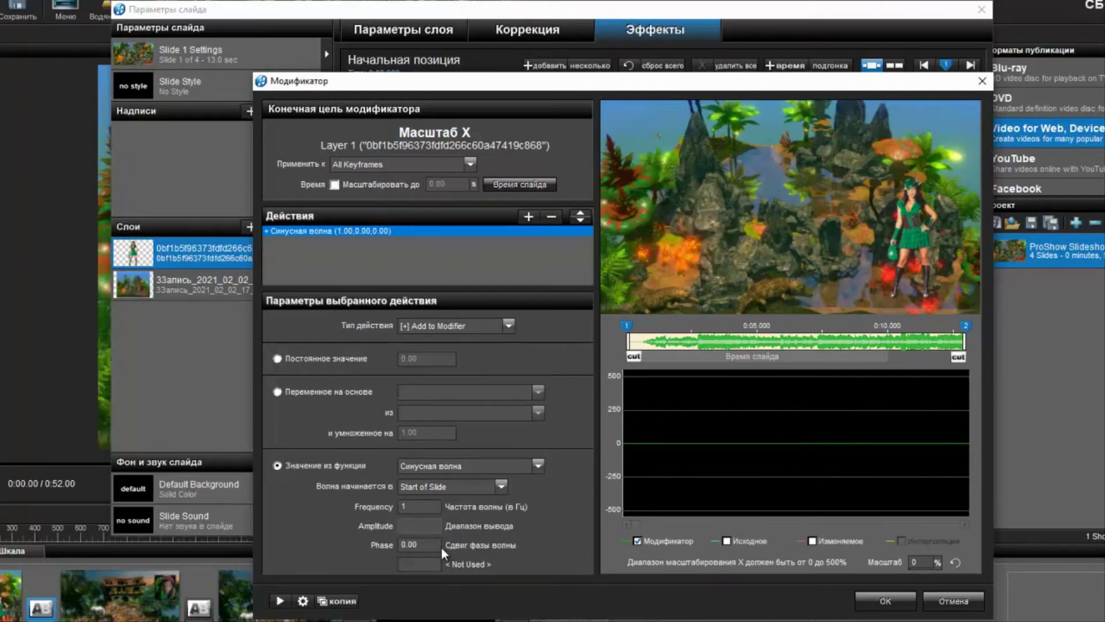
{"action": "type", "text": "3"}
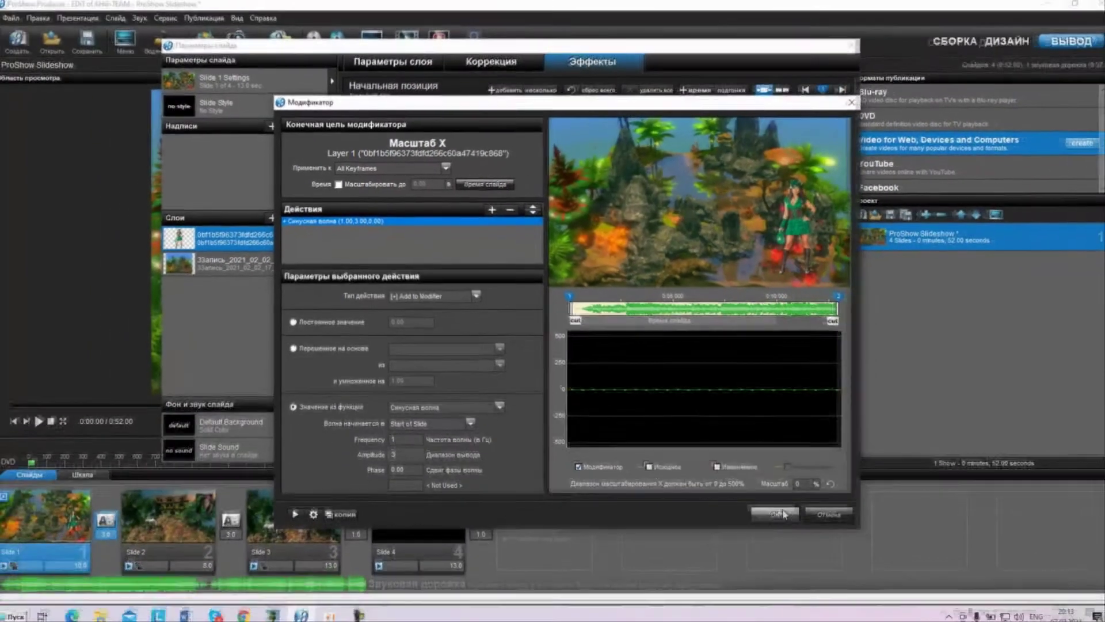
{"action": "left_click", "coordinate": [886, 600]}
{"action": "left_click", "coordinate": [734, 449]}
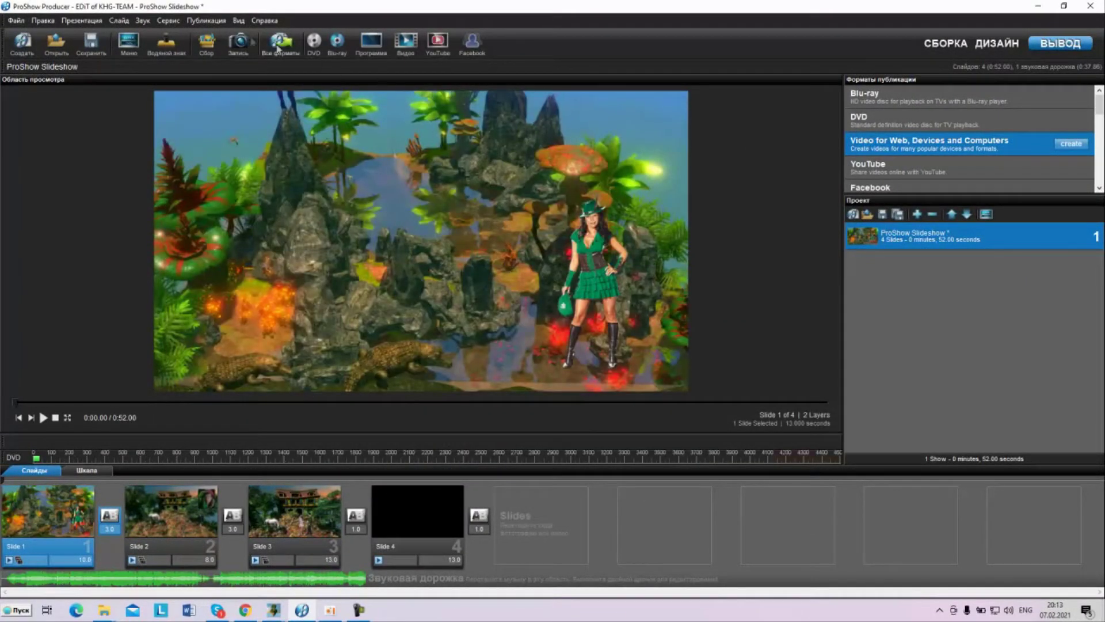
Switch to the СБОРКА workspace, play the slideshow from the first slide and pause it after several seconds
{"action": "left_click", "coordinate": [238, 20]}
{"action": "left_click", "coordinate": [253, 77]}
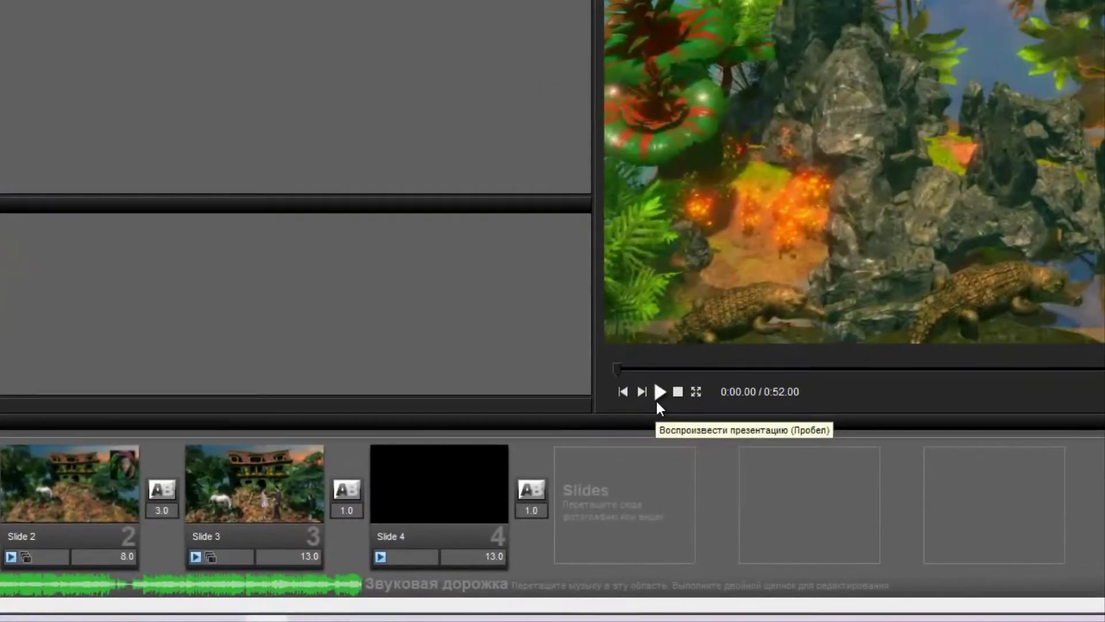
{"action": "left_click", "coordinate": [659, 393]}
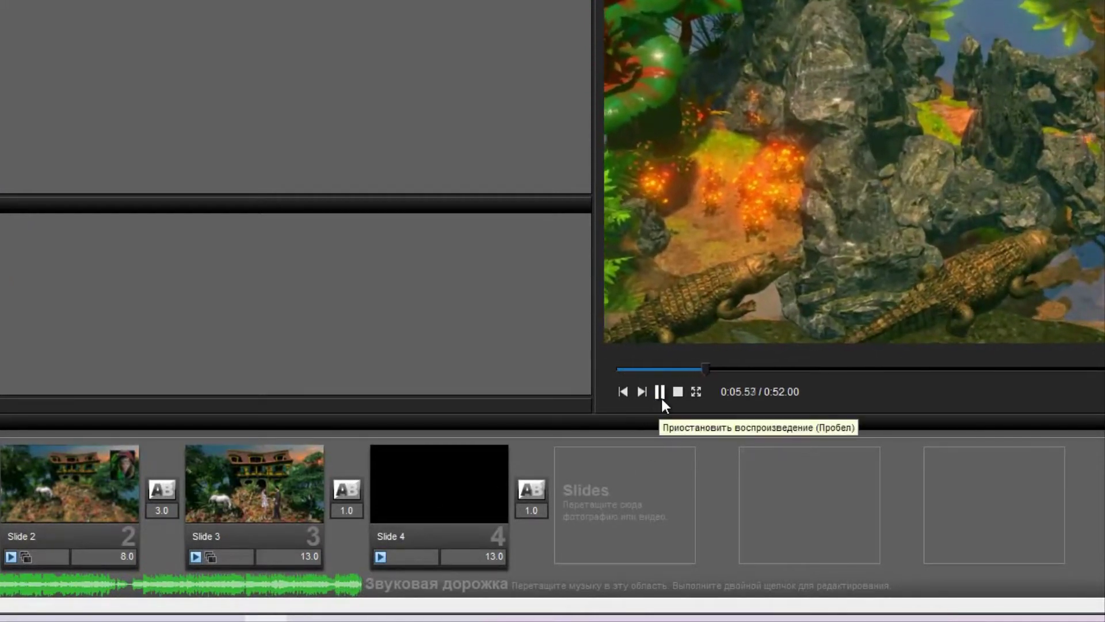
{"action": "left_click", "coordinate": [661, 392]}
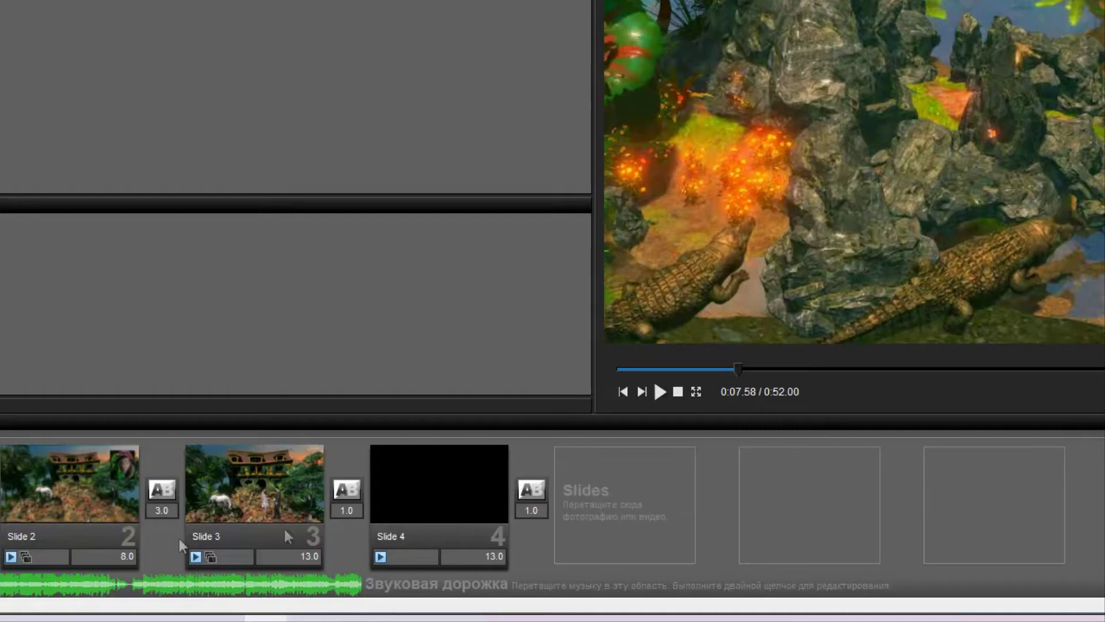
Examine the layer options and effects of the дева2 GIF layer on slide 2, close the settings and play the slide briefly
{"action": "left_click", "coordinate": [56, 509]}
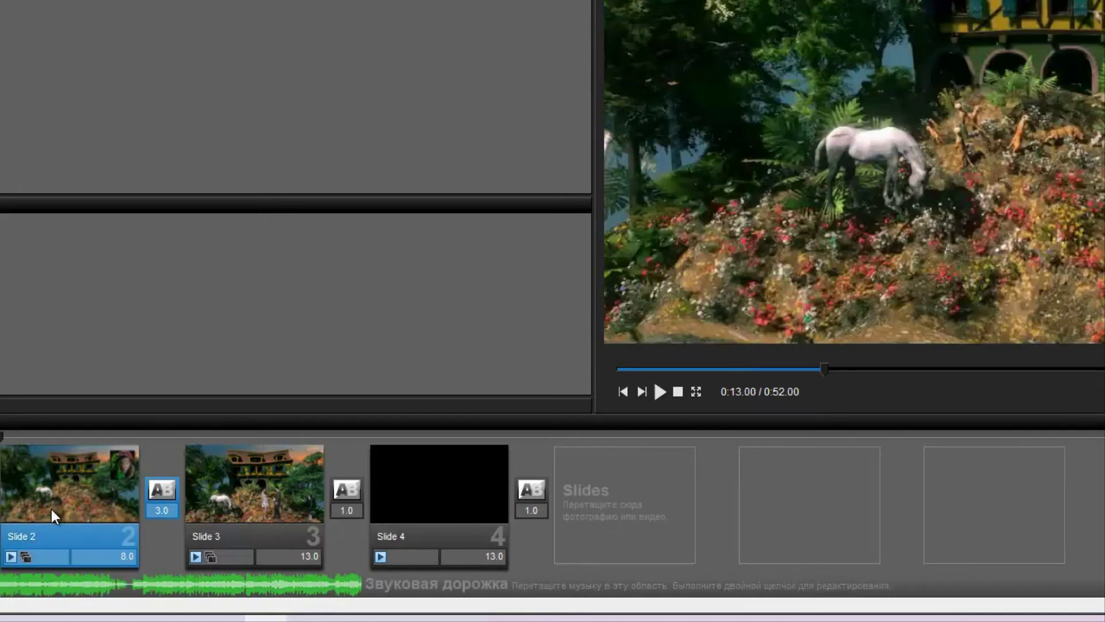
{"action": "double_click", "coordinate": [51, 510]}
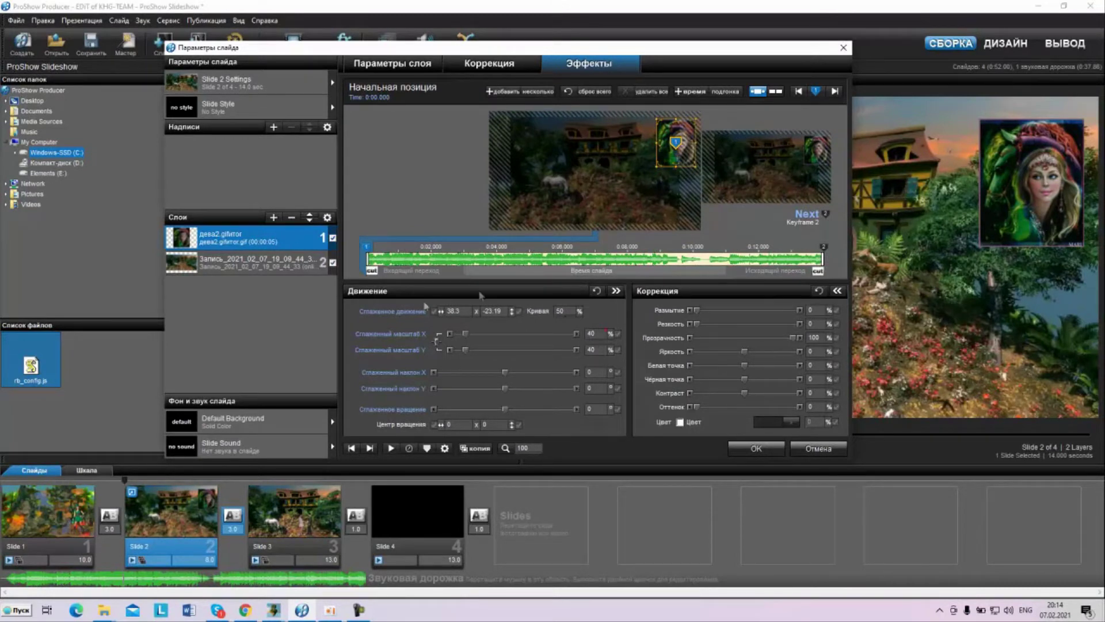
{"action": "left_click", "coordinate": [388, 65]}
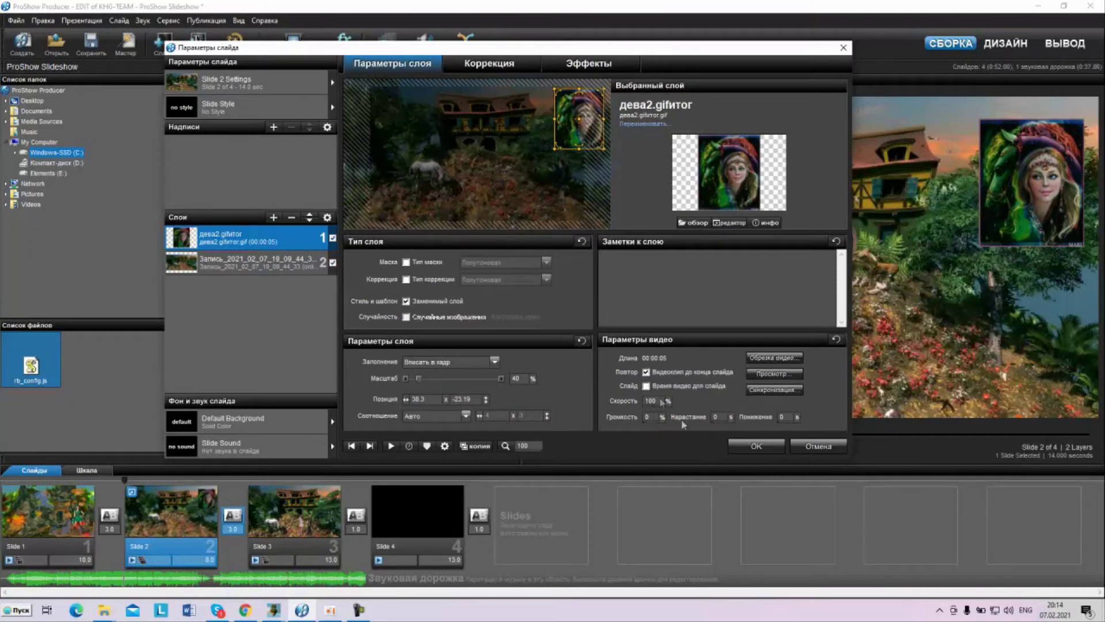
{"action": "left_click", "coordinate": [589, 65]}
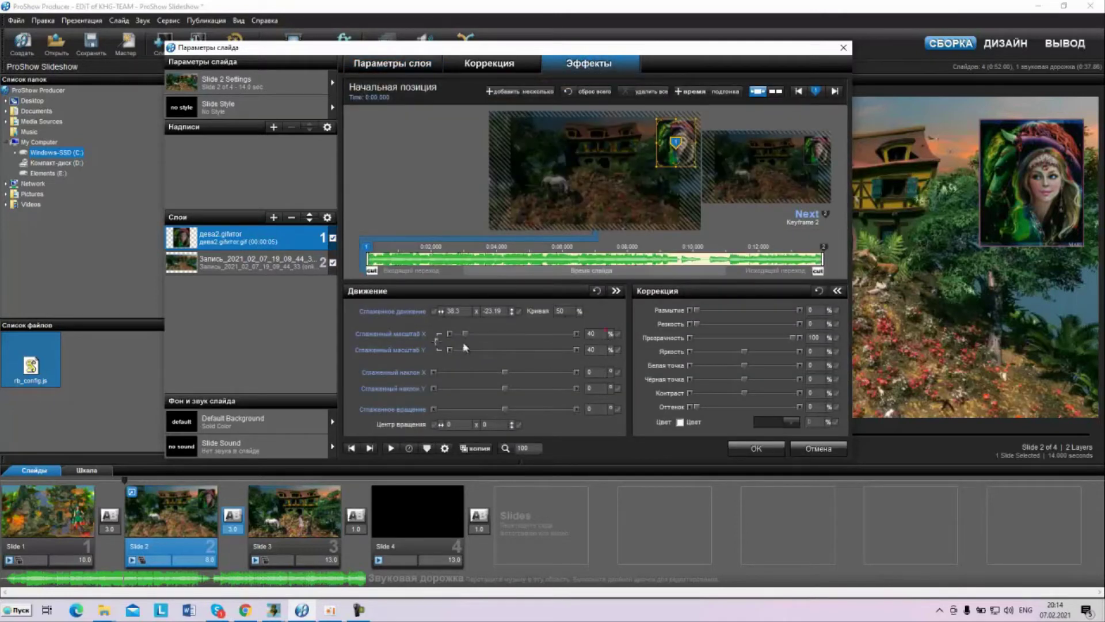
{"action": "left_click", "coordinate": [741, 448]}
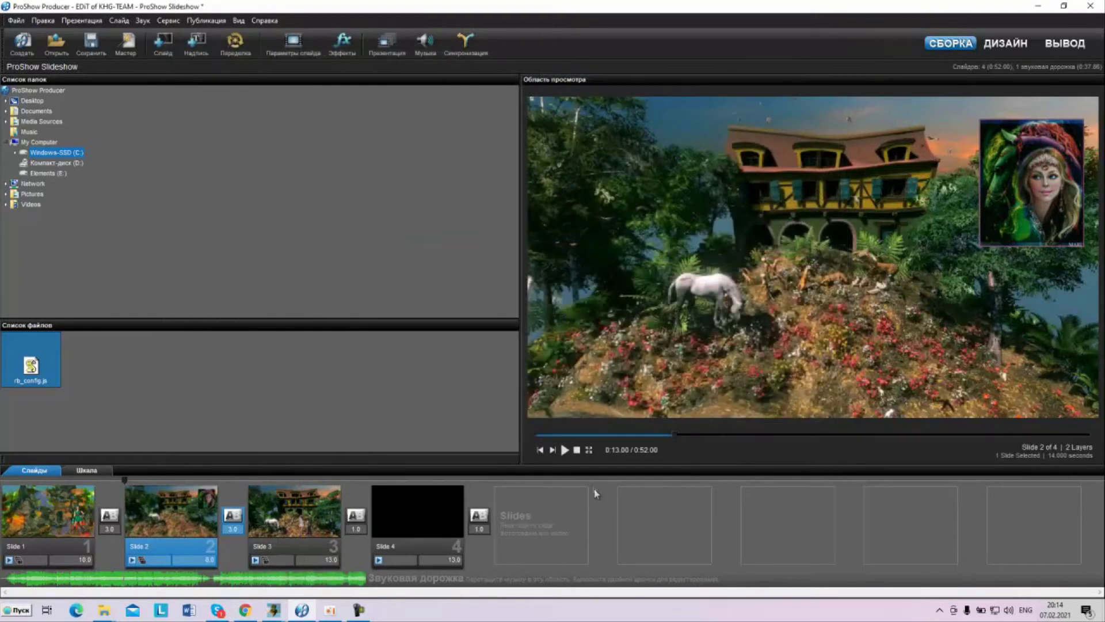
{"action": "left_click", "coordinate": [564, 450]}
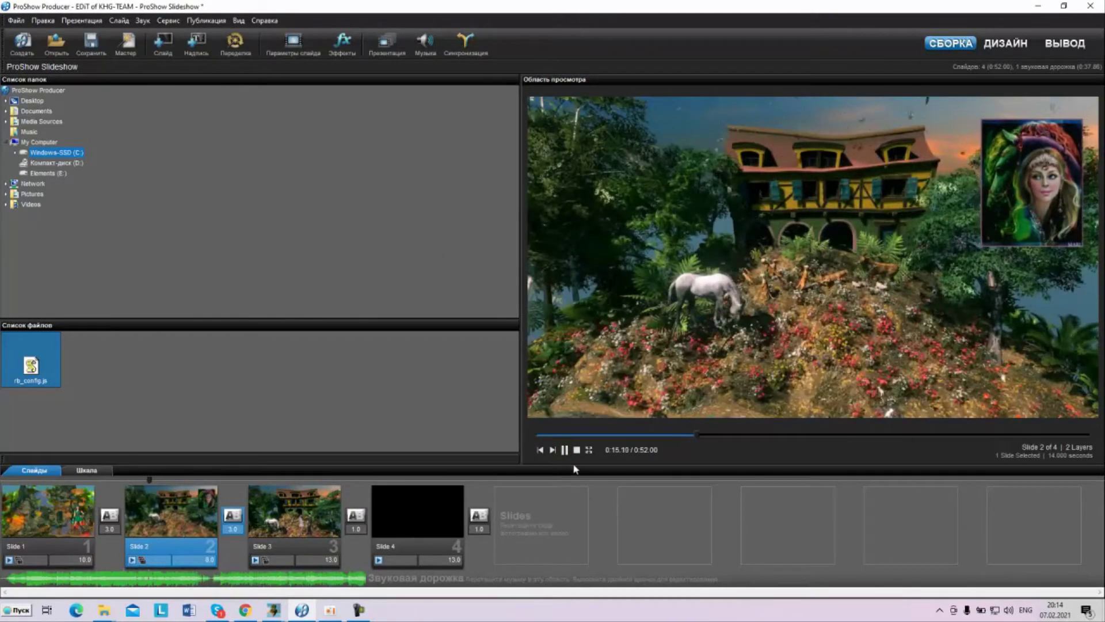
{"action": "left_click", "coordinate": [564, 450]}
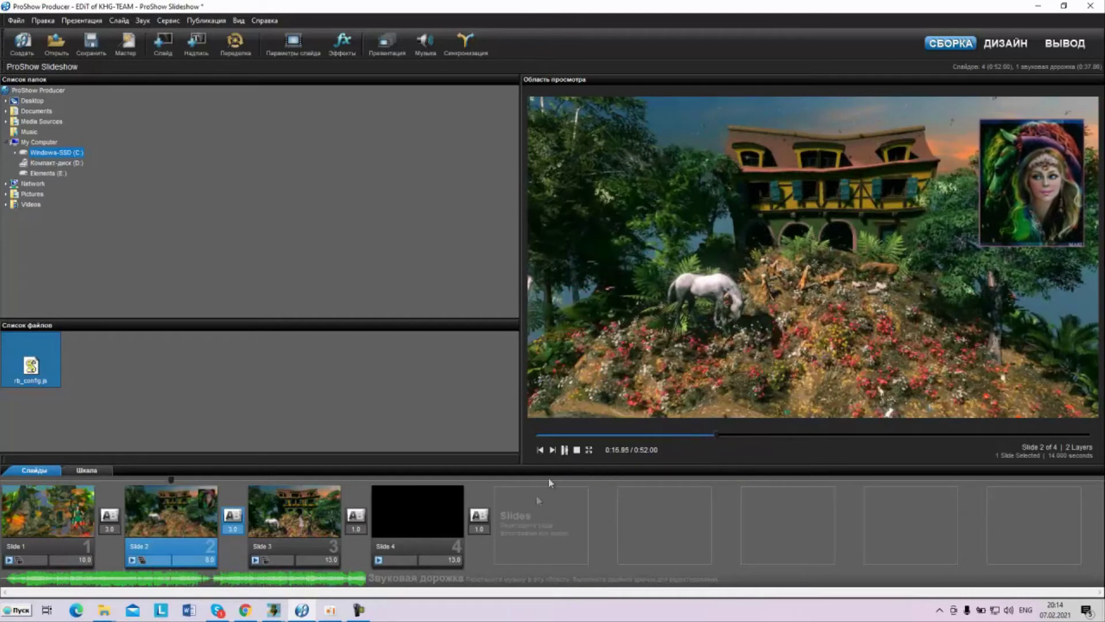
Open the settings of slide 3 and delete the mask layer маска пара итог.mp4 above the couple video
{"action": "double_click", "coordinate": [288, 532]}
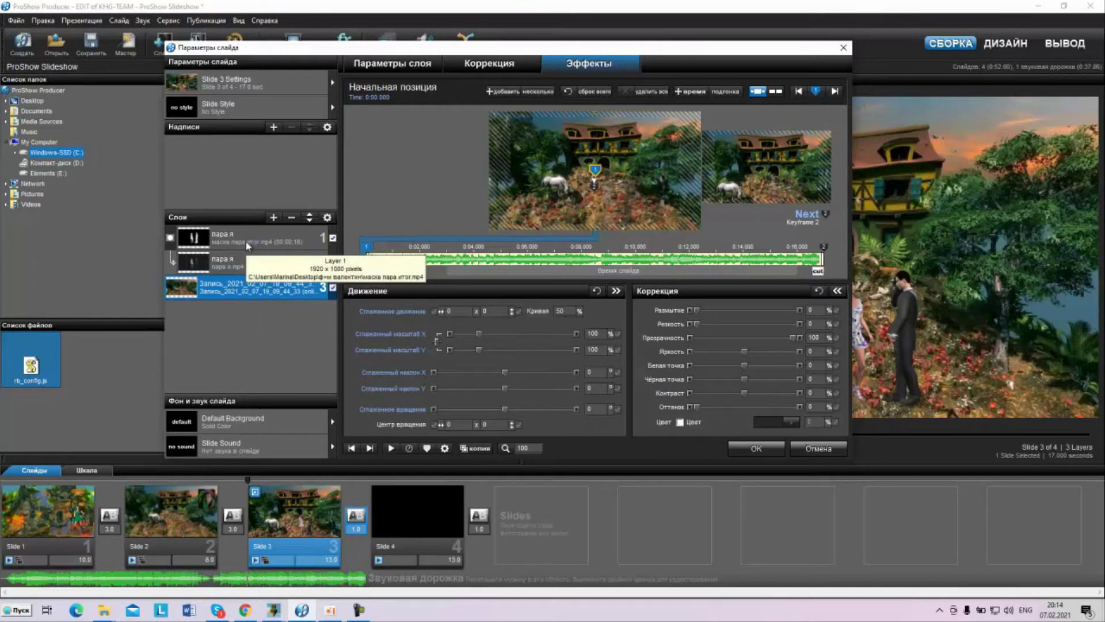
{"action": "left_click", "coordinate": [289, 237]}
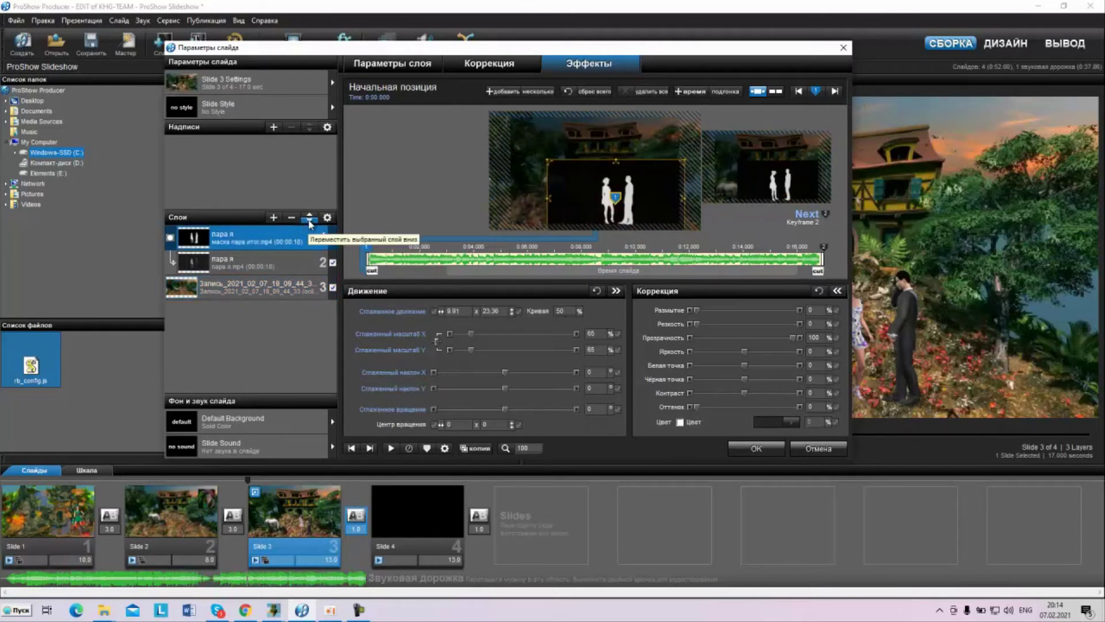
{"action": "left_click", "coordinate": [306, 220]}
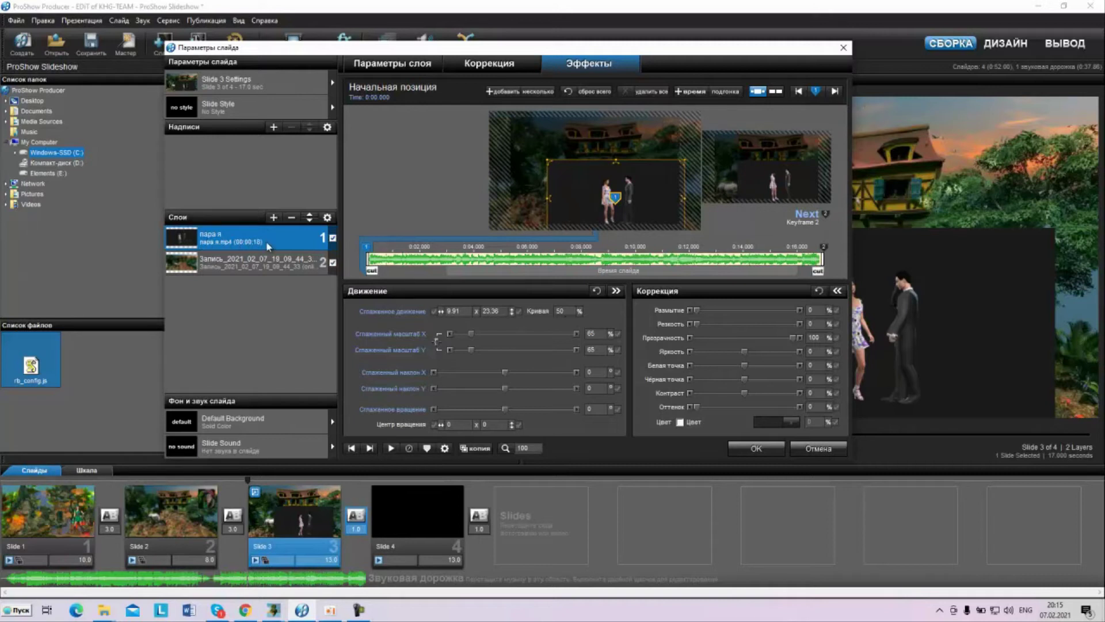
Duplicate the couple video layer пара я on slide 3
{"action": "right_click", "coordinate": [251, 245]}
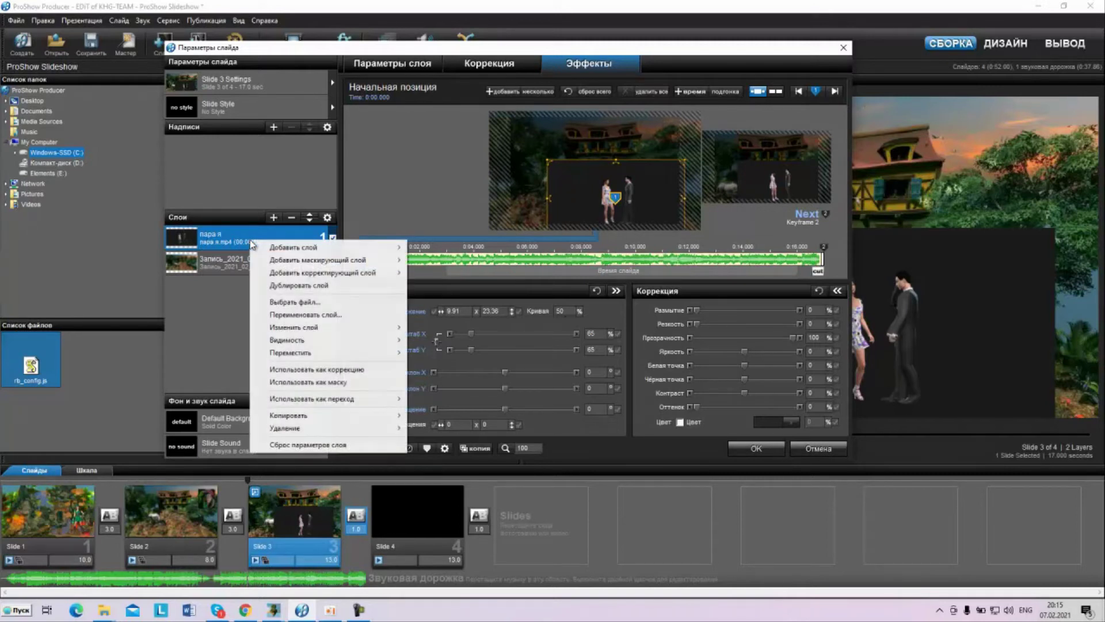
{"action": "left_click", "coordinate": [273, 288]}
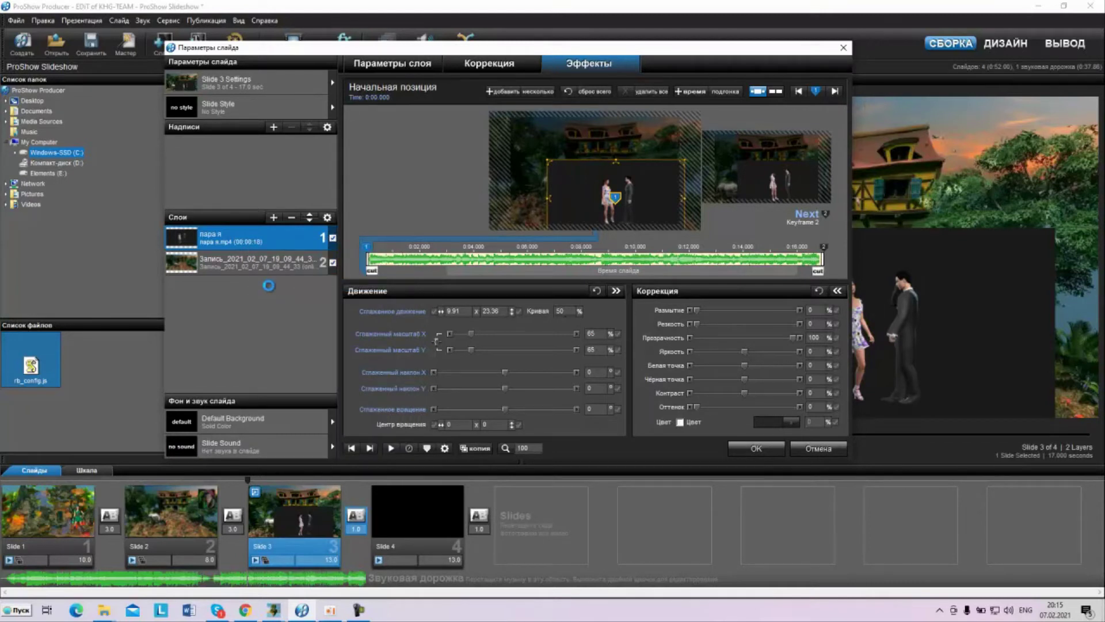
{"action": "left_click", "coordinate": [517, 206]}
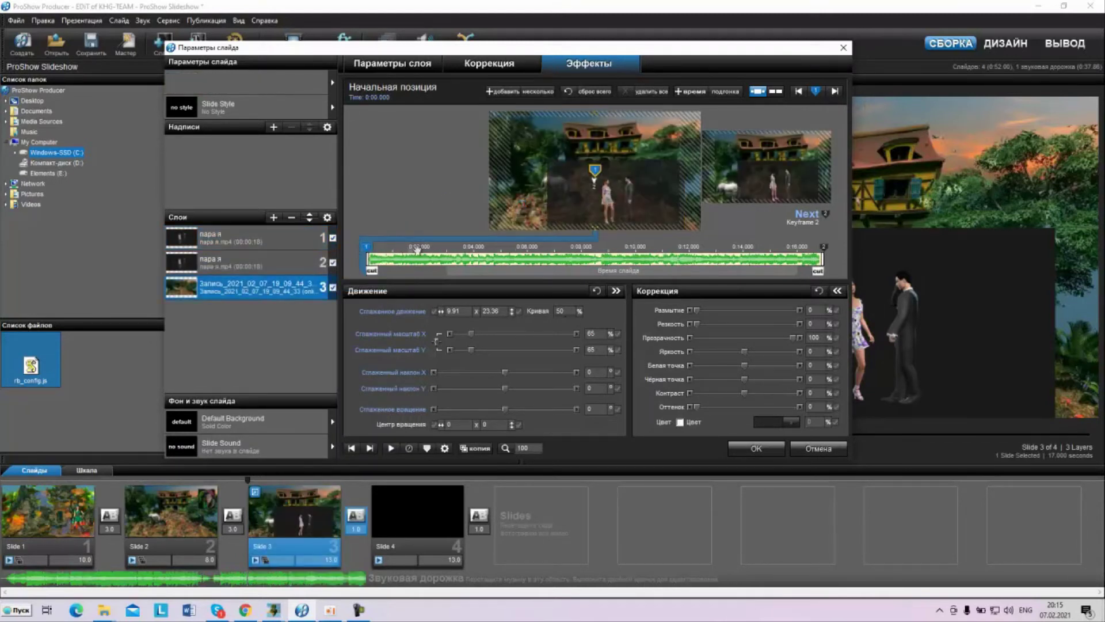
Copy the first keyframe's settings to the next keyframe for the background recording layer and the lower пара я layer
{"action": "right_click", "coordinate": [366, 251]}
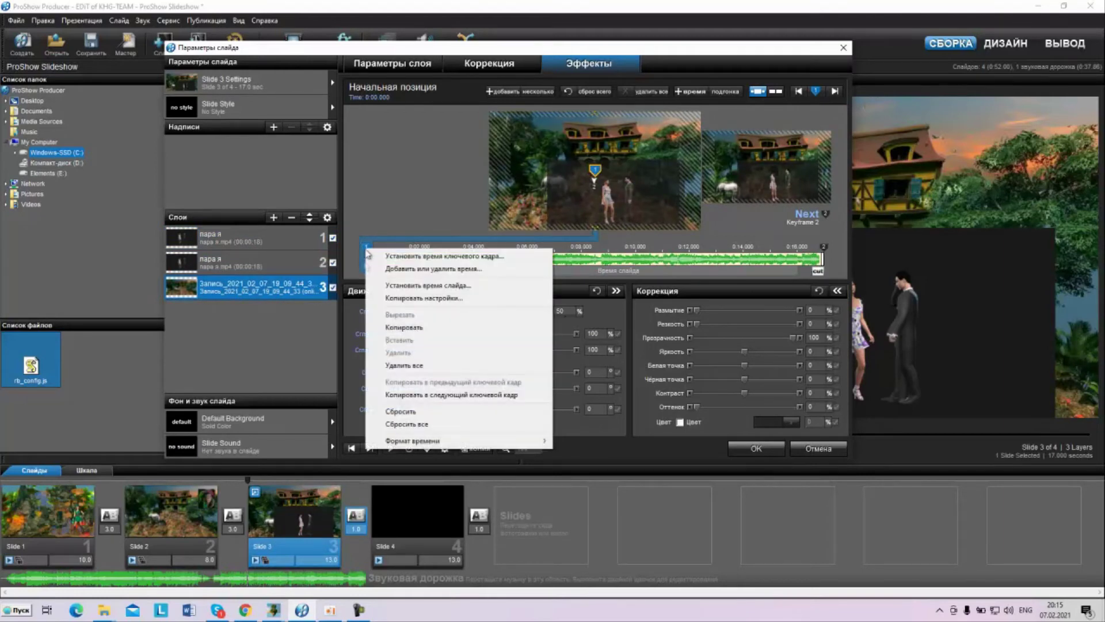
{"action": "left_click", "coordinate": [390, 396]}
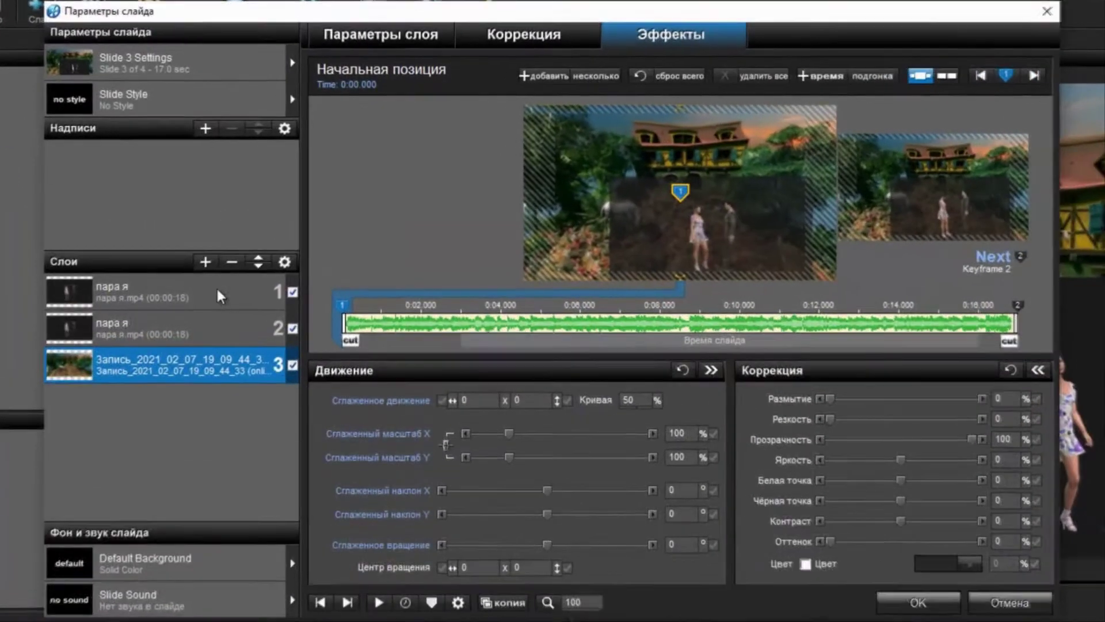
{"action": "right_click", "coordinate": [217, 291]}
{"action": "left_click", "coordinate": [144, 329]}
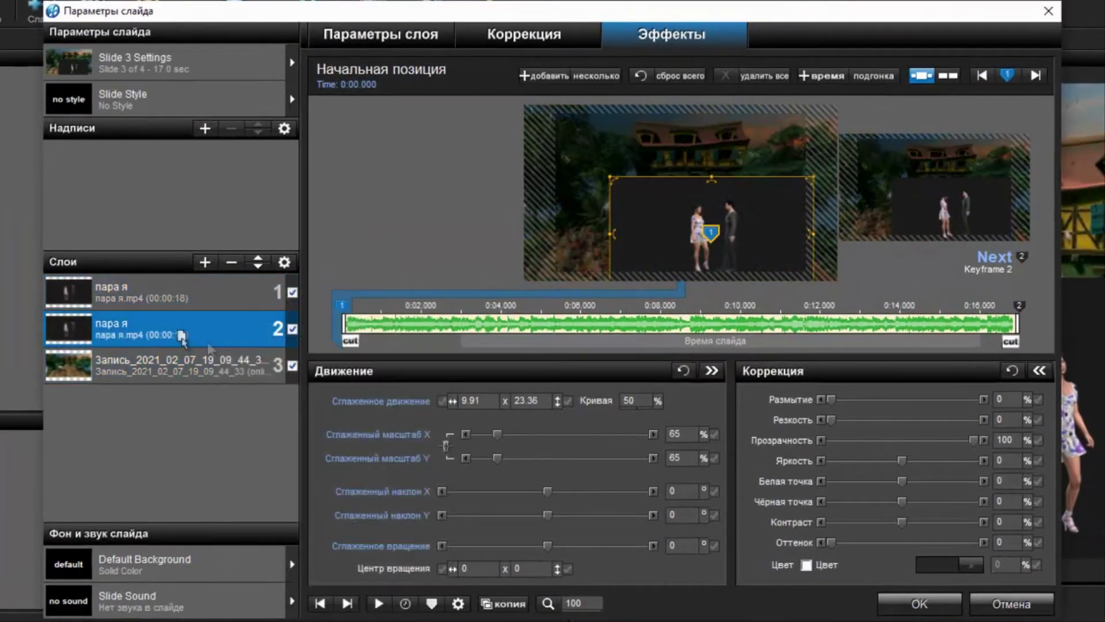
{"action": "right_click", "coordinate": [344, 314]}
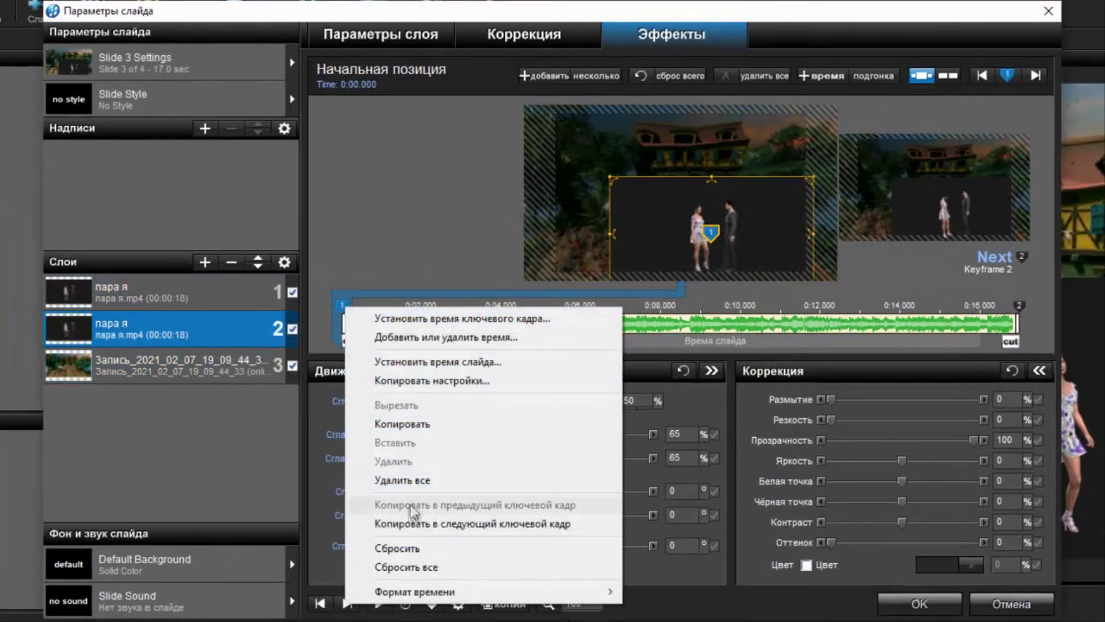
{"action": "left_click", "coordinate": [400, 523]}
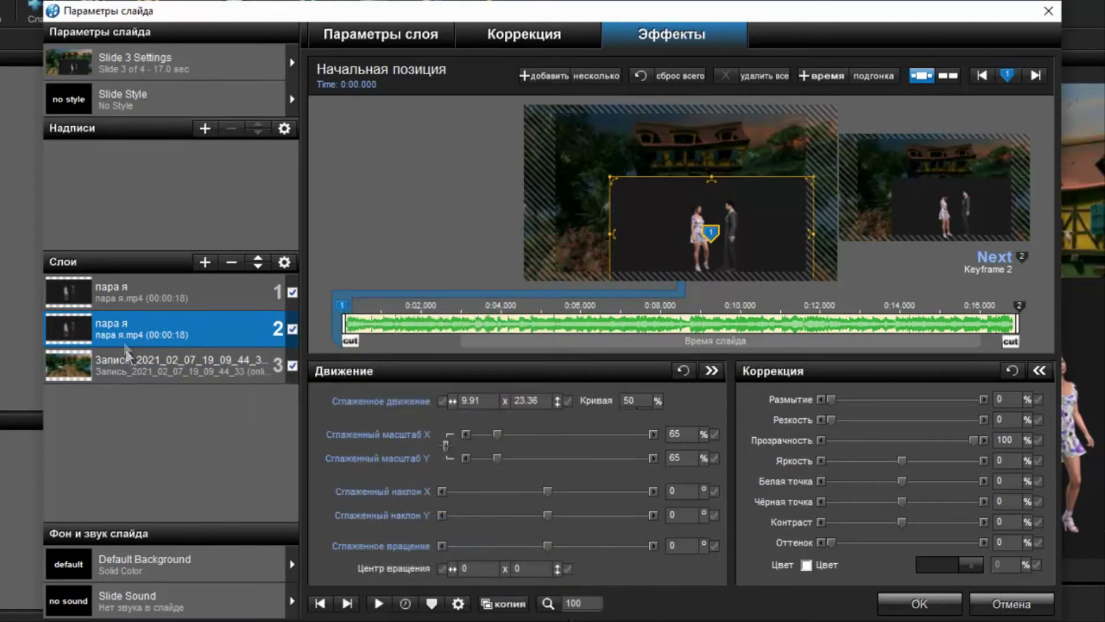
Replace the source file of the topmost пара я layer with маска пара итог from the ф+м валентин folder
{"action": "left_click", "coordinate": [145, 292]}
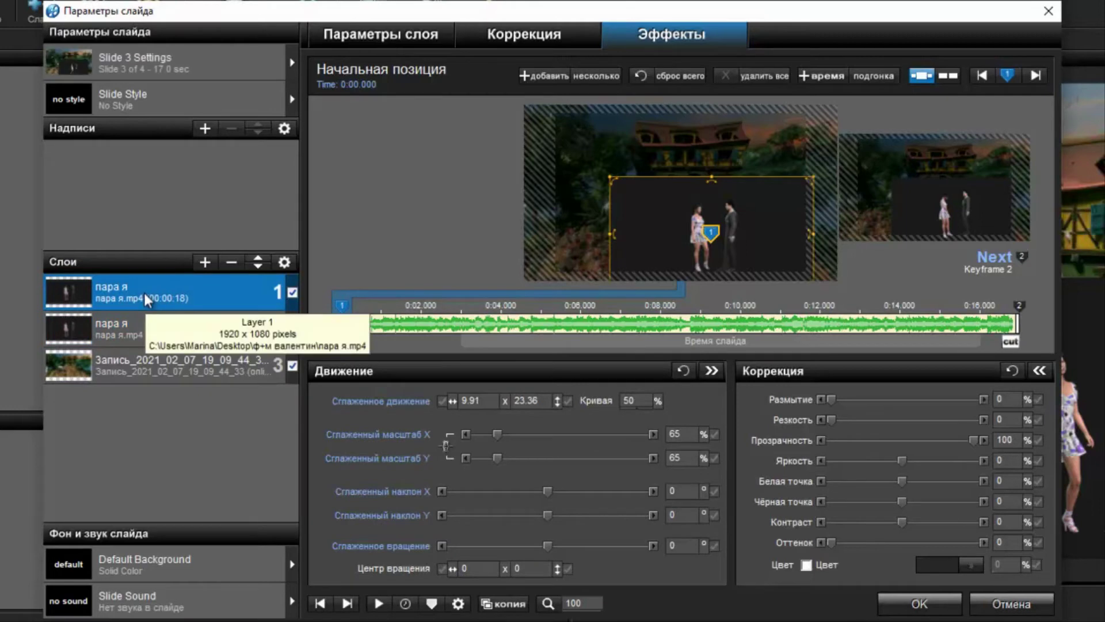
{"action": "right_click", "coordinate": [144, 293]}
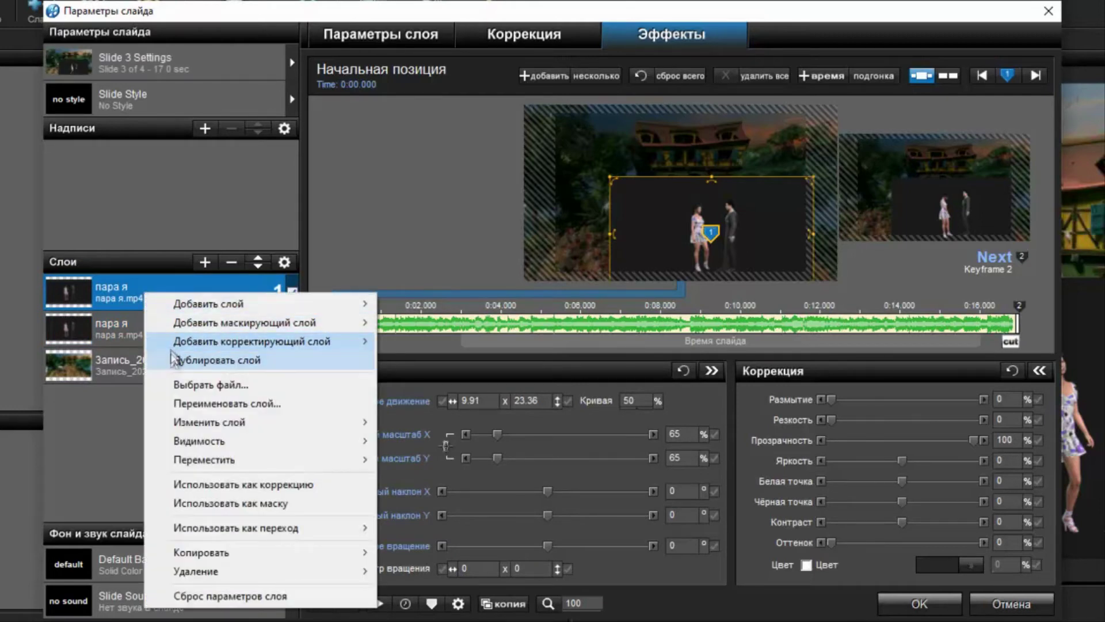
{"action": "left_click", "coordinate": [175, 384]}
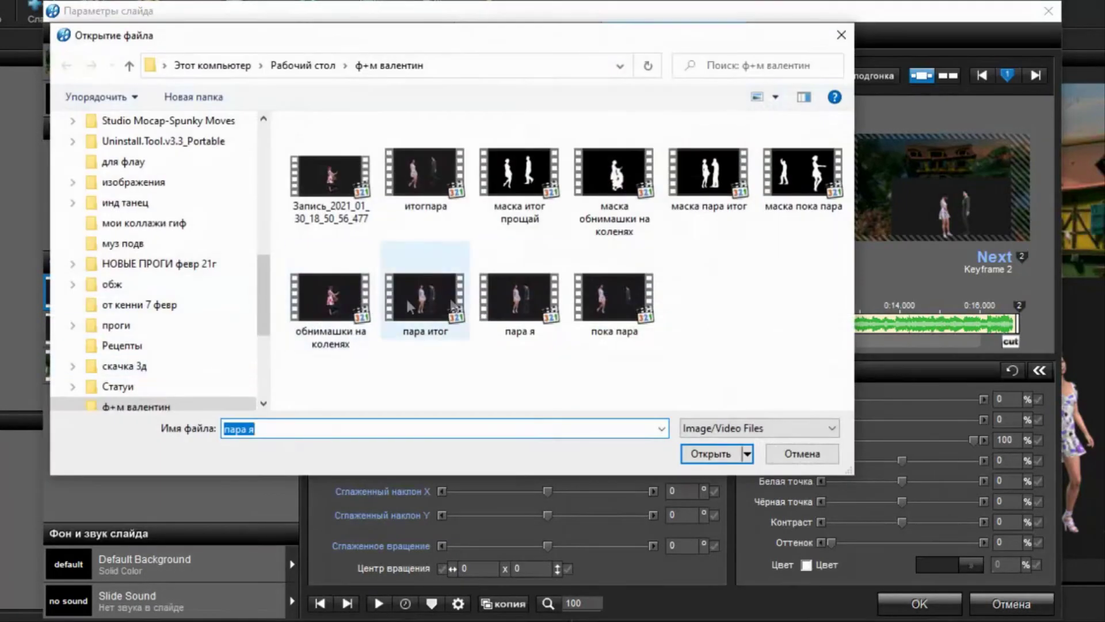
{"action": "left_click", "coordinate": [707, 196]}
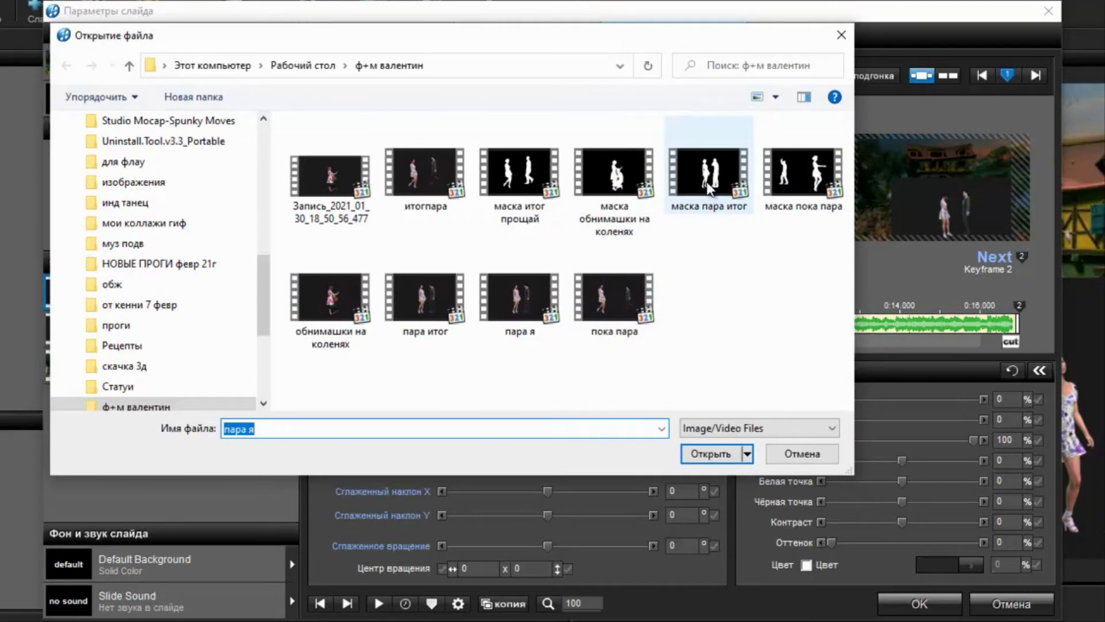
{"action": "left_click", "coordinate": [712, 454]}
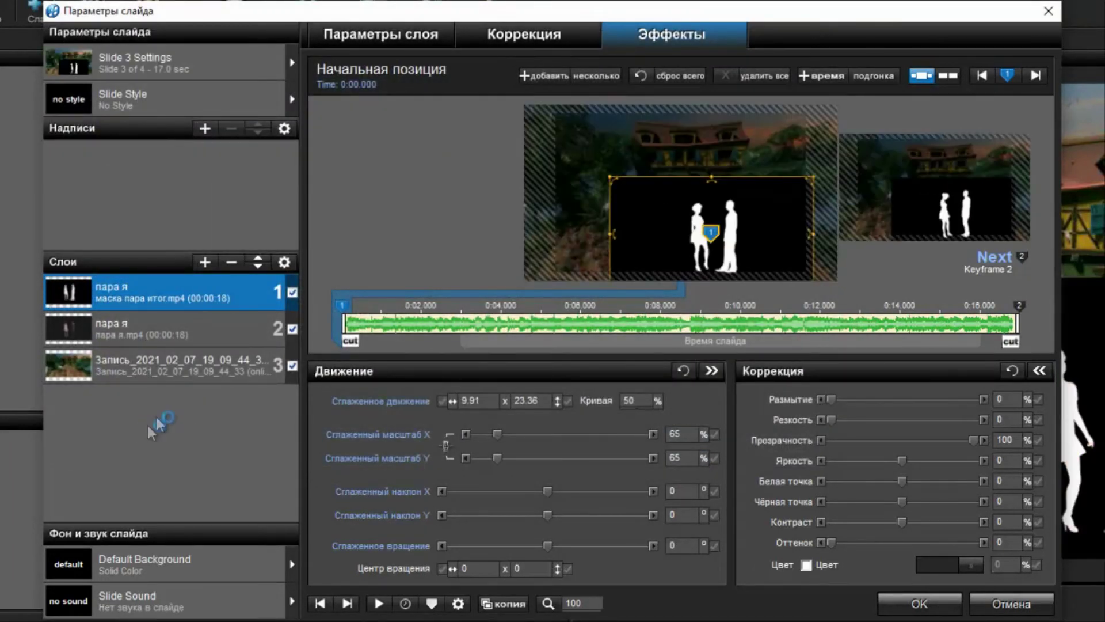
Use the маска пара итог.mp4 layer as a mask for the couple video and accept the slide settings
{"action": "right_click", "coordinate": [170, 296]}
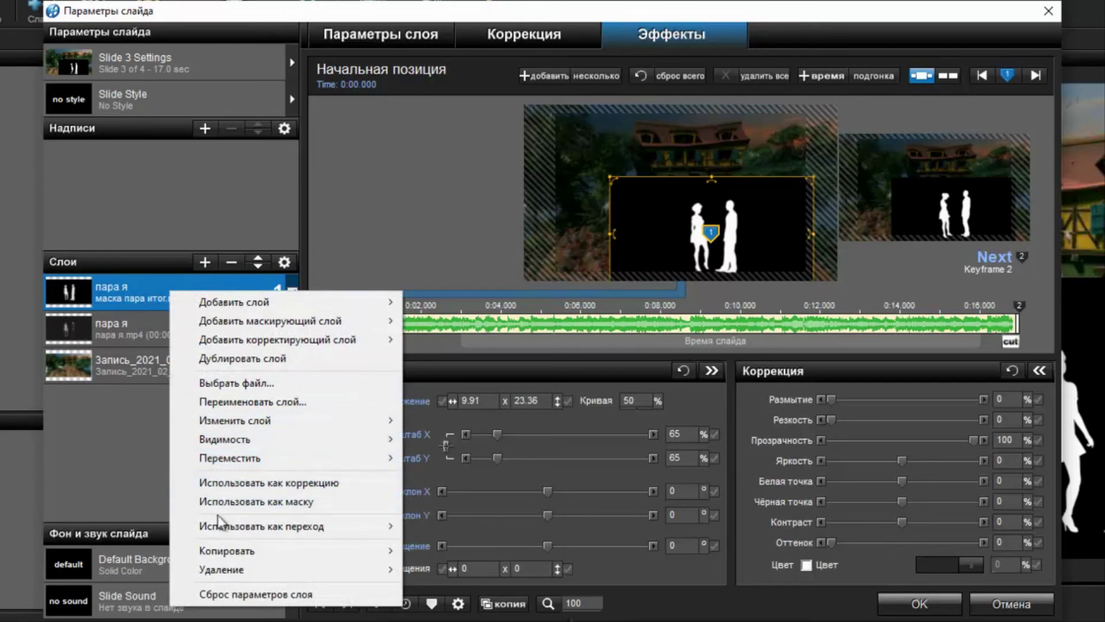
{"action": "left_click", "coordinate": [213, 501]}
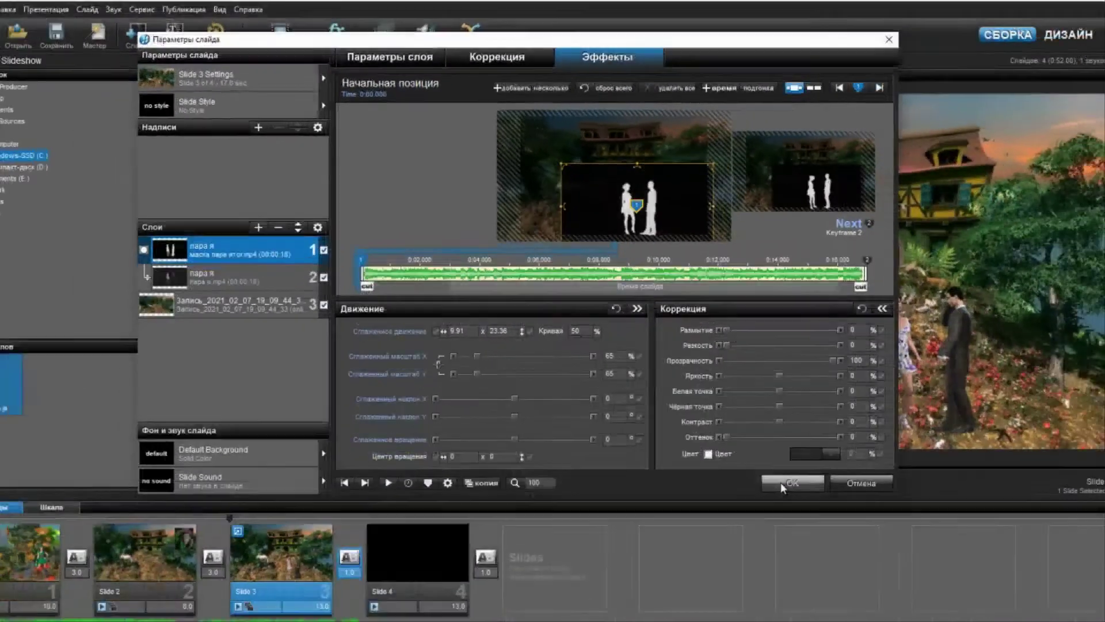
{"action": "left_click", "coordinate": [919, 603]}
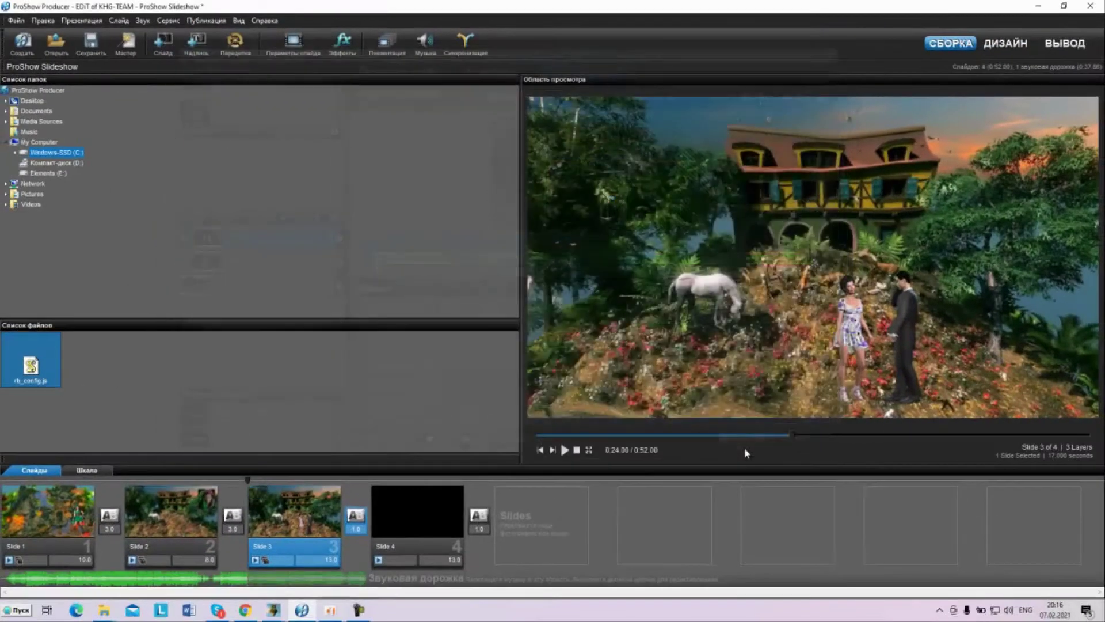
Play slide 3 for a few seconds to check the masked couple, and pause it
{"action": "left_click", "coordinate": [565, 450]}
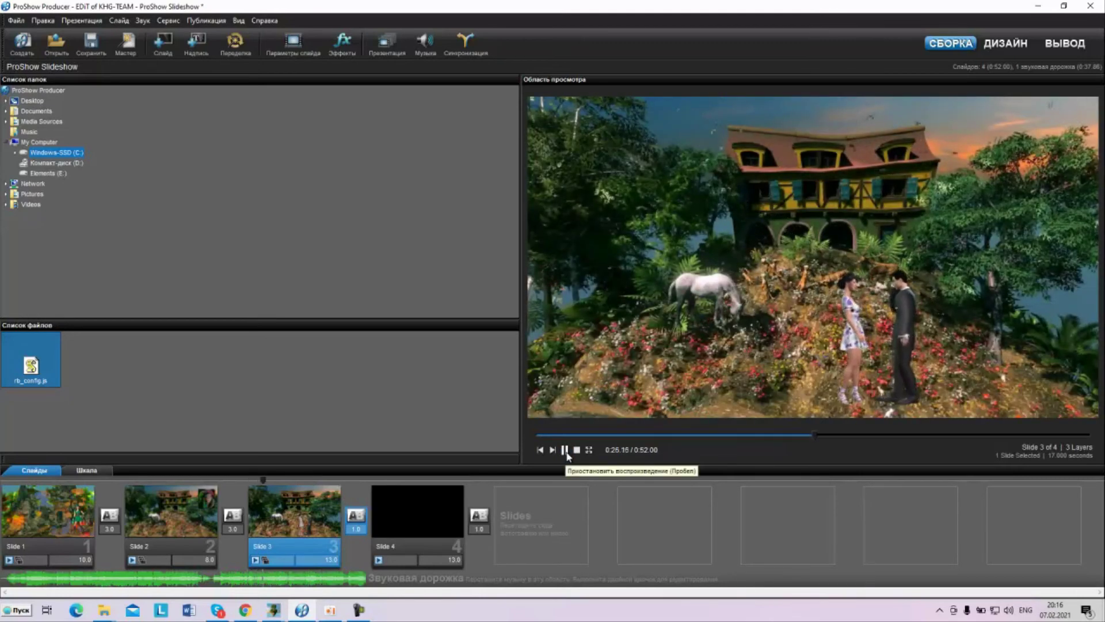
{"action": "left_click", "coordinate": [566, 450]}
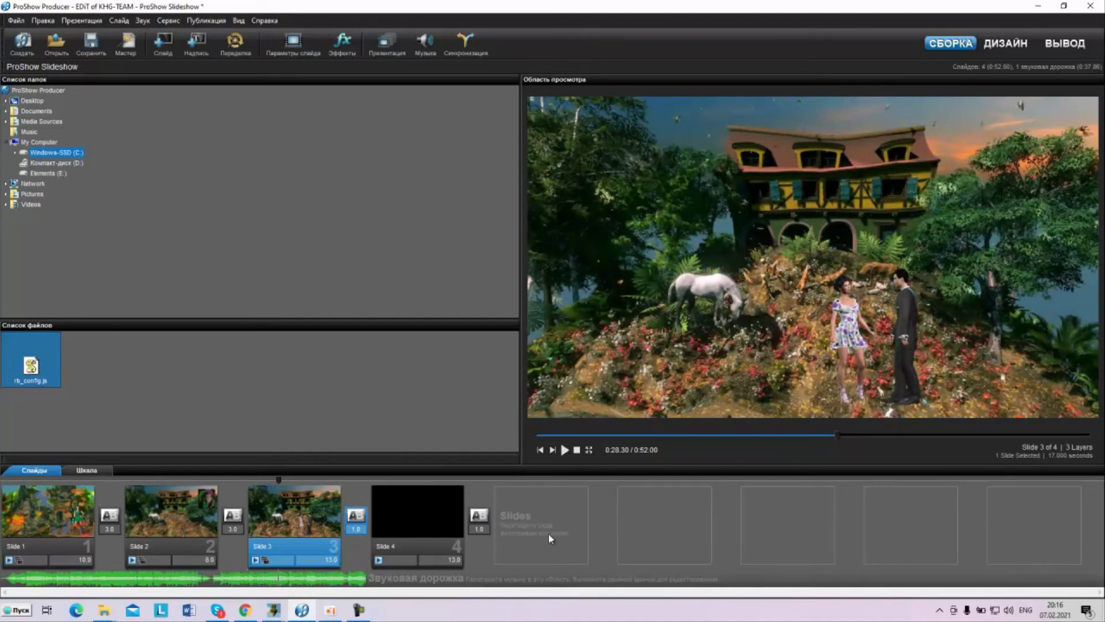
{"action": "left_click", "coordinate": [358, 609]}
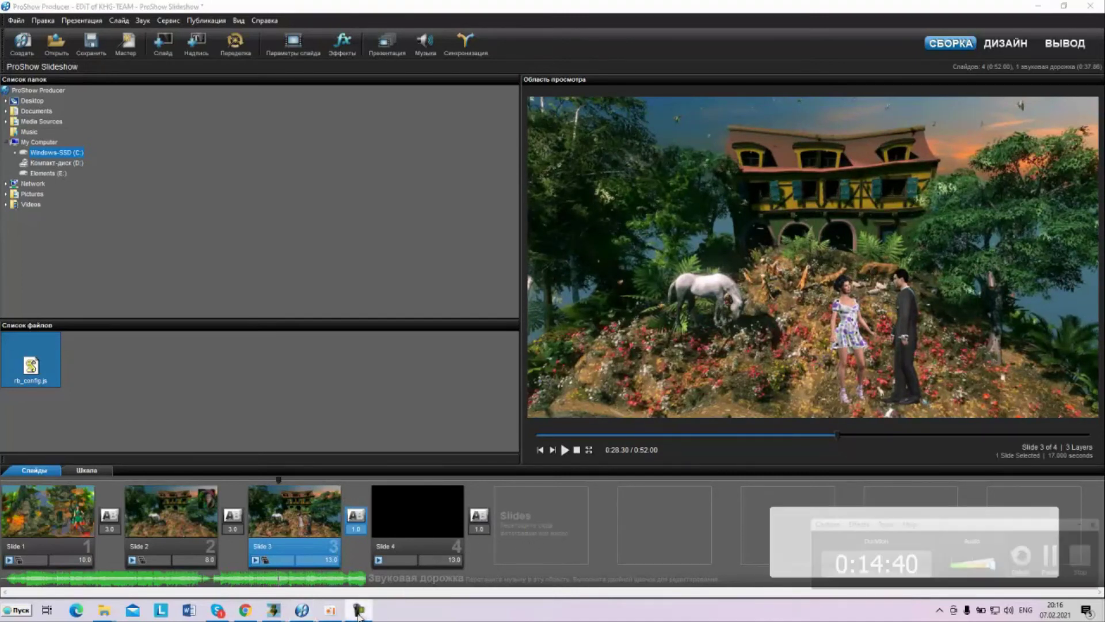
{"action": "left_click", "coordinate": [1047, 557]}
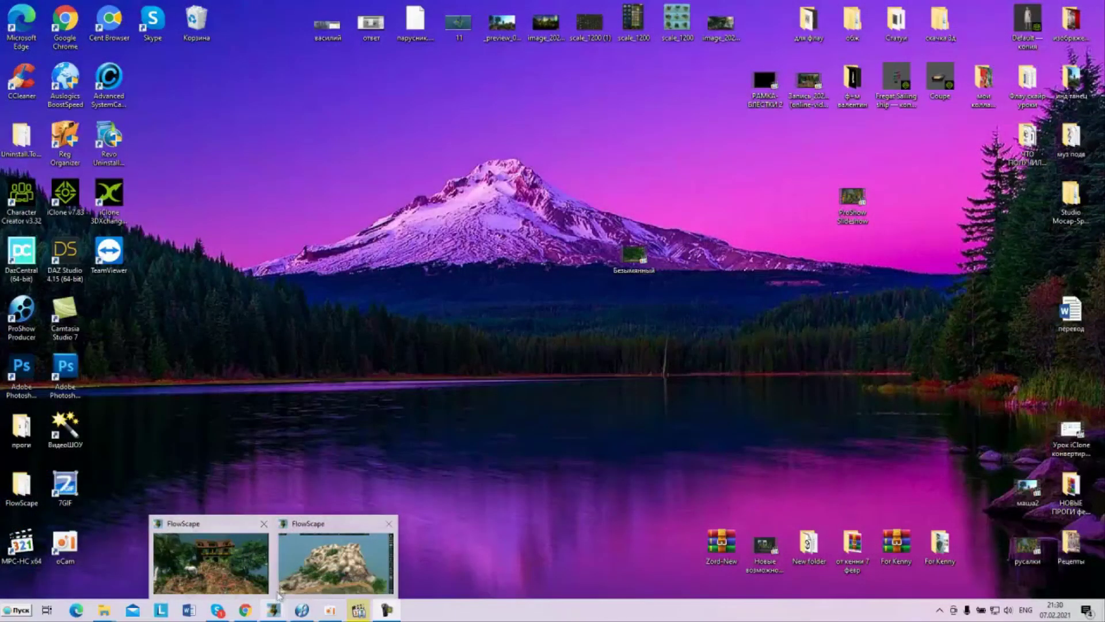
Switch to the FlowScape window with the rocky hill and place the wooden house with the curved tiled roof on the slope
{"action": "left_click", "coordinate": [280, 592]}
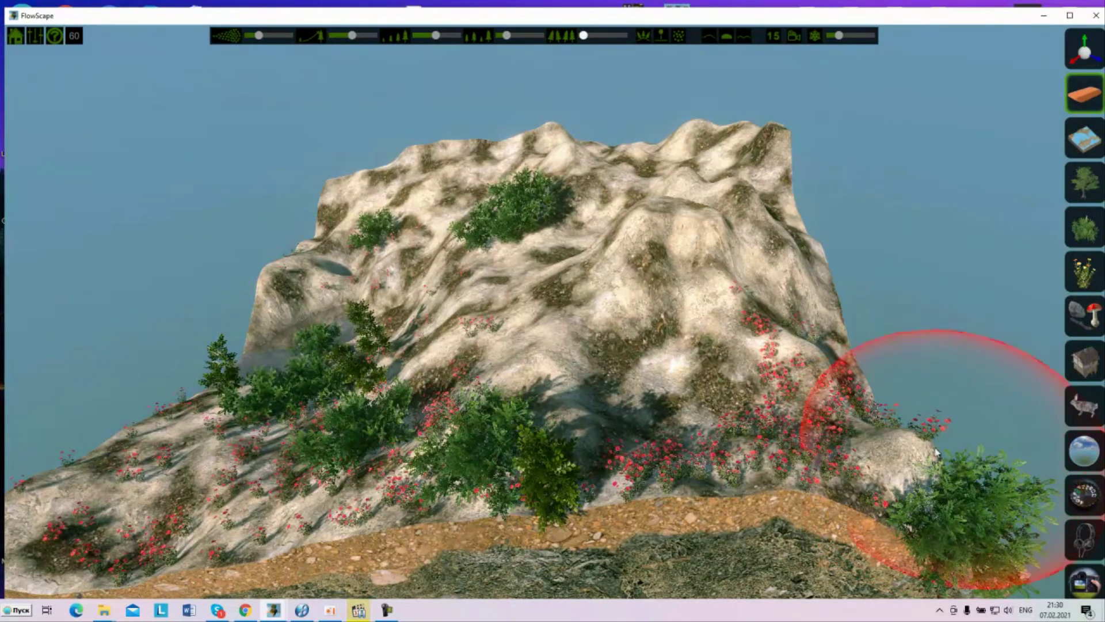
{"action": "left_click", "coordinate": [1082, 407]}
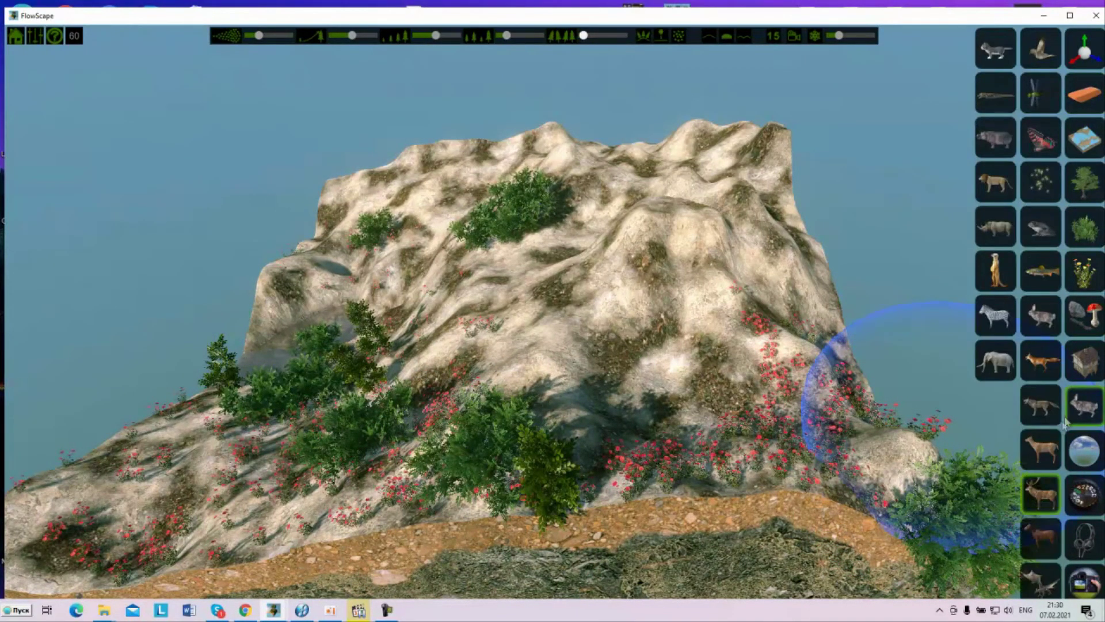
{"action": "left_click", "coordinate": [1083, 368]}
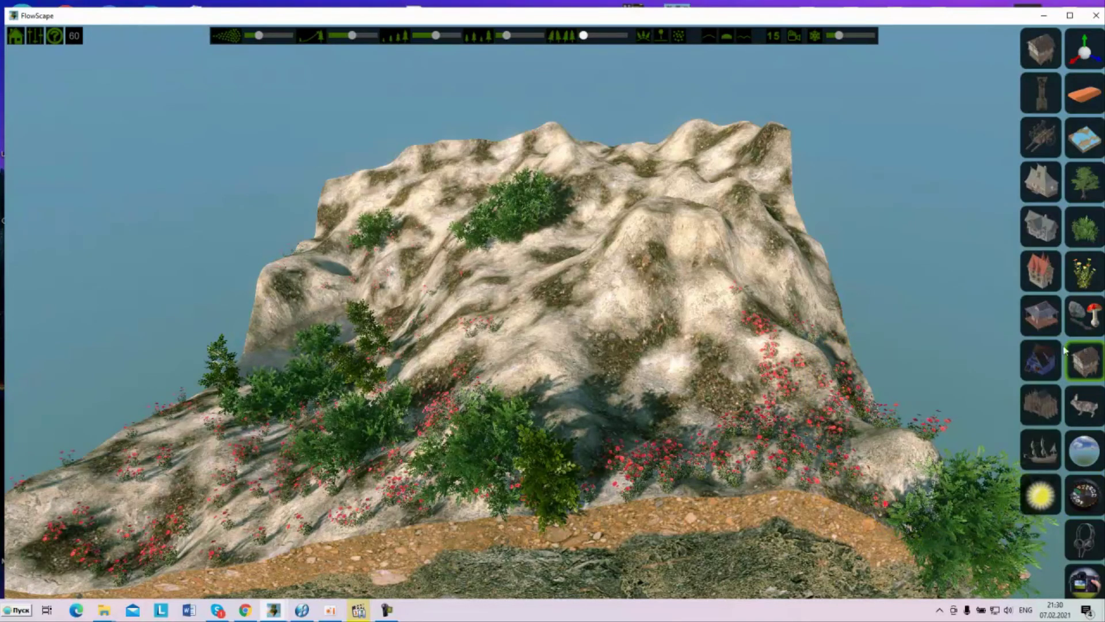
{"action": "left_click", "coordinate": [1041, 316]}
{"action": "left_click", "coordinate": [587, 311]}
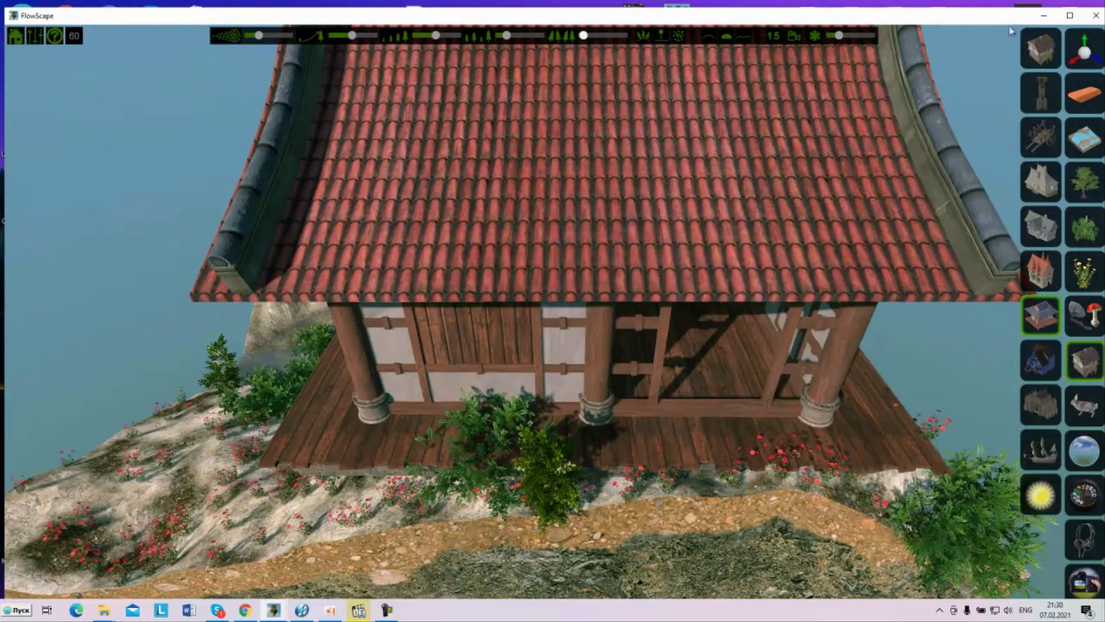
{"action": "left_click_drag", "start_coordinate": [1008, 23], "coordinate": [988, 33]}
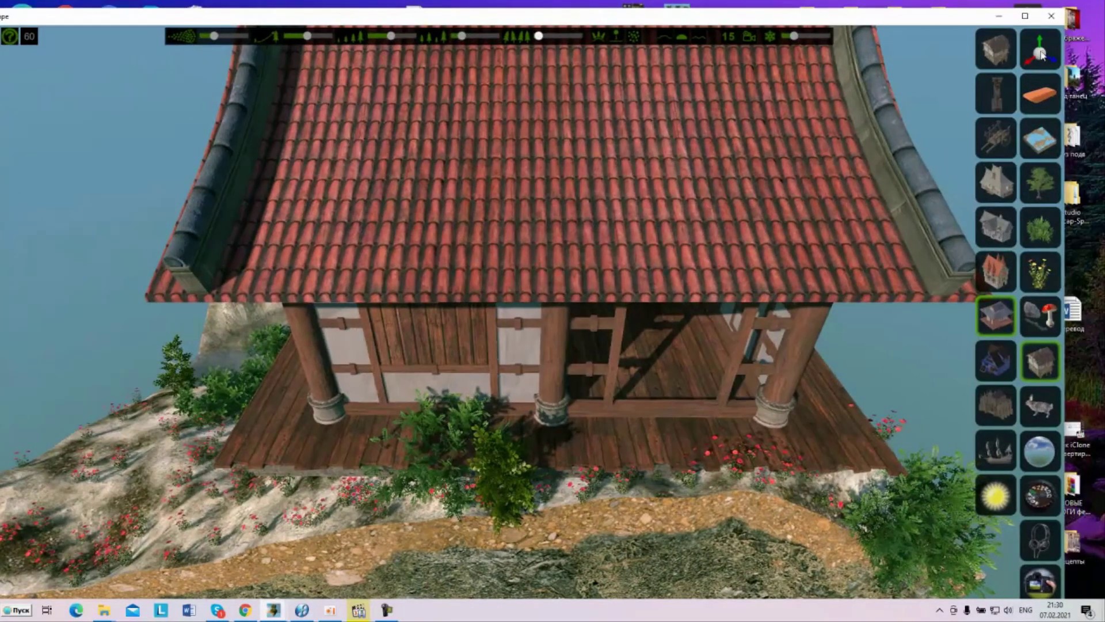
Scale the placed house down uniformly with the transform gizmo until it fits on the hillside
{"action": "left_click", "coordinate": [1040, 55]}
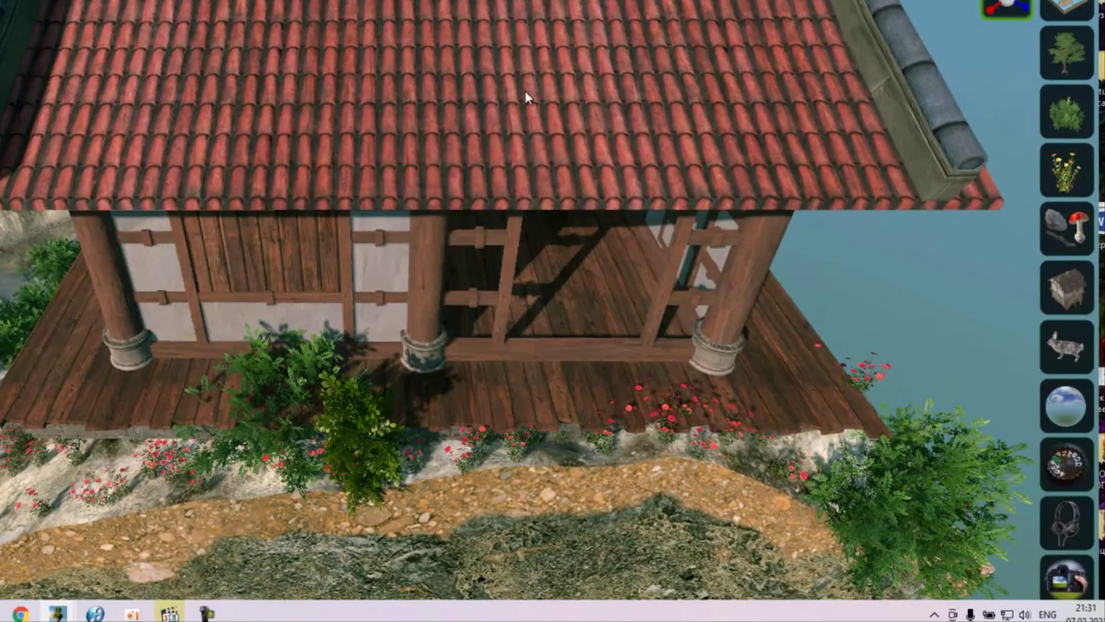
{"action": "left_click", "coordinate": [525, 91]}
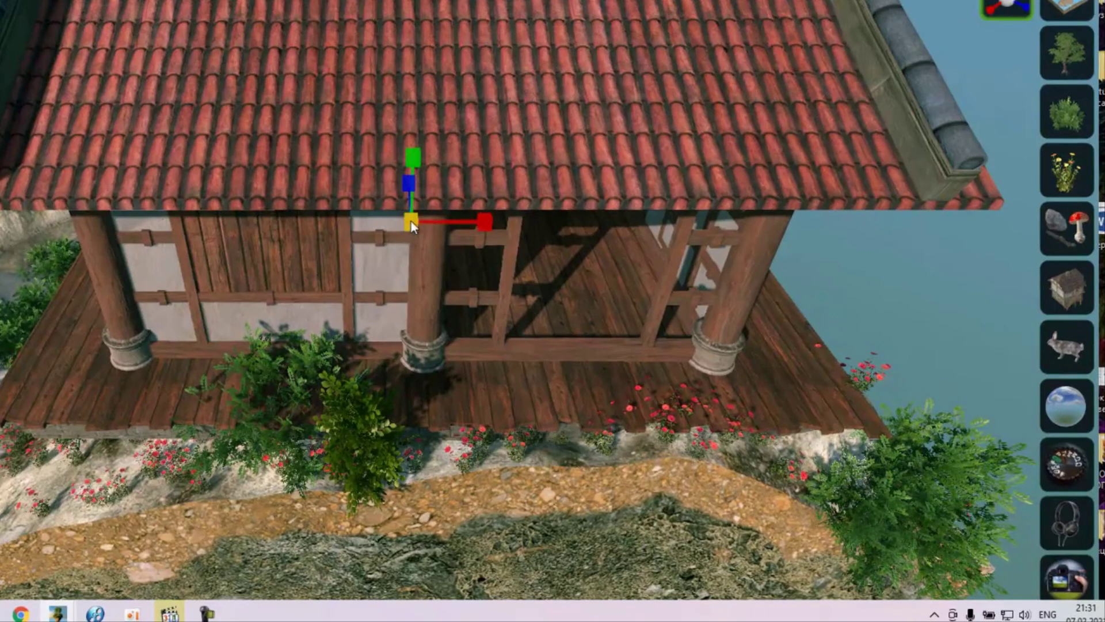
{"action": "left_click_drag", "start_coordinate": [411, 221], "coordinate": [383, 480]}
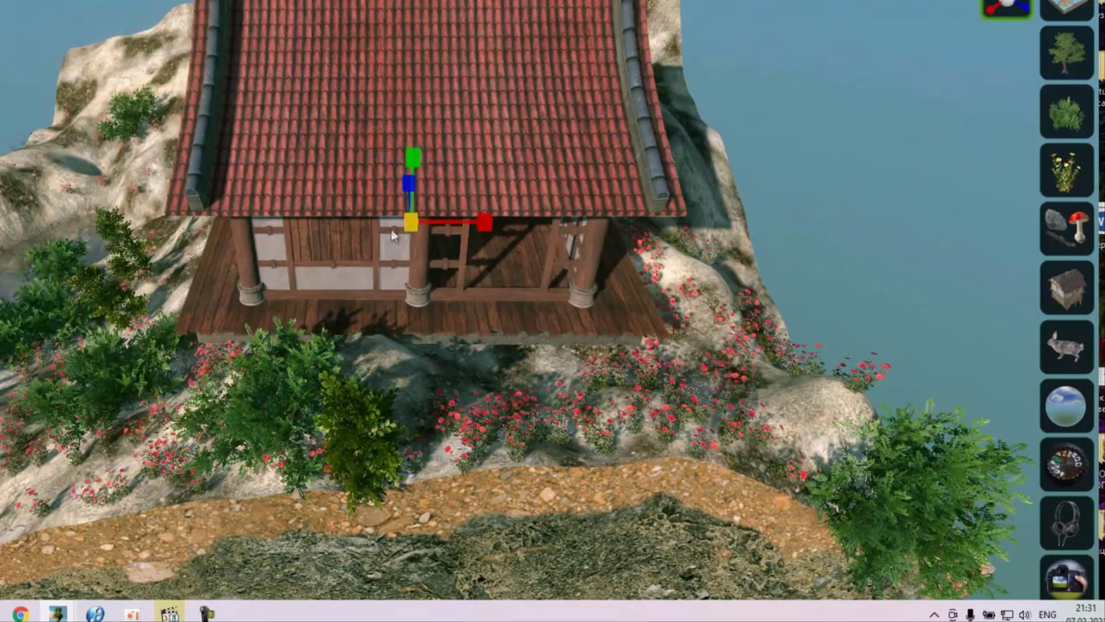
{"action": "left_click_drag", "start_coordinate": [406, 227], "coordinate": [386, 320]}
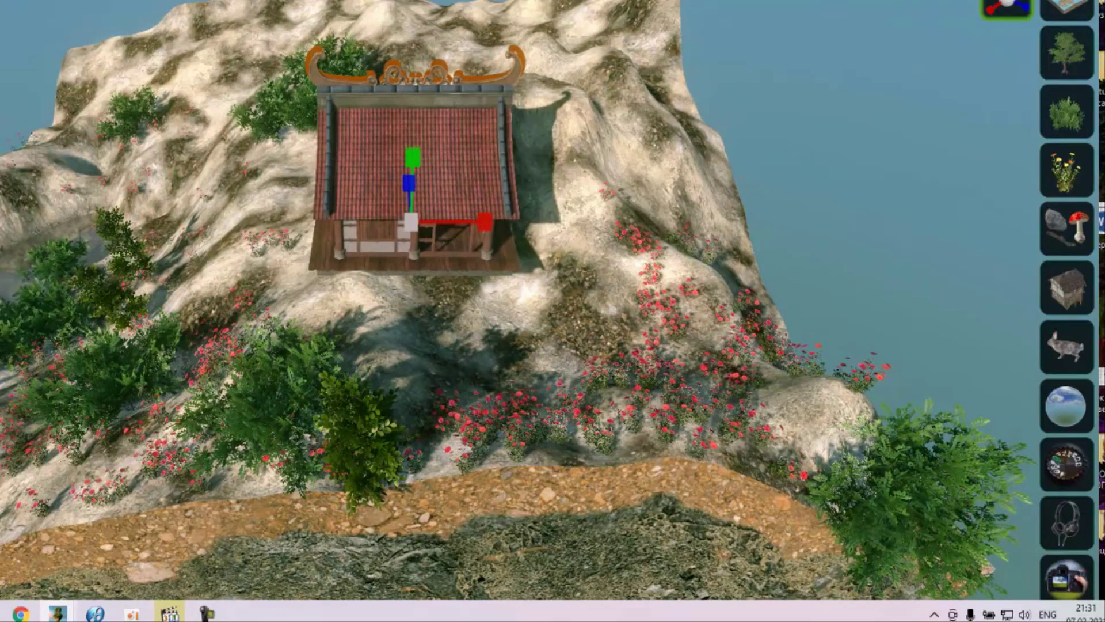
Rotate the house about its vertical axis so its side wall faces the path, and tilt it slightly
{"action": "left_click", "coordinate": [447, 173]}
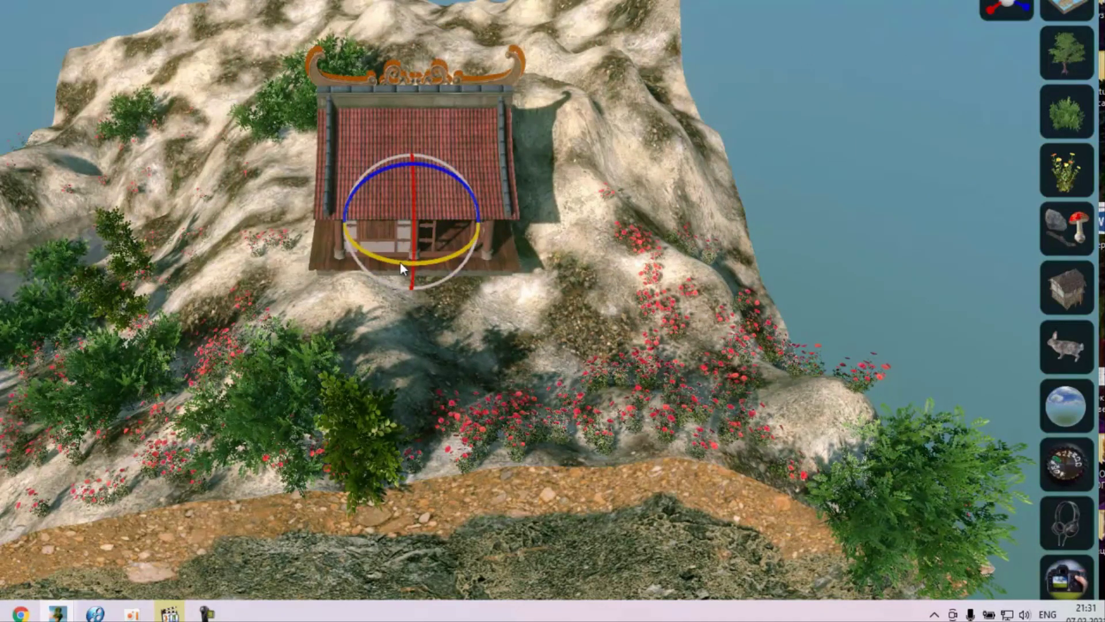
{"action": "left_click_drag", "start_coordinate": [401, 266], "coordinate": [550, 226]}
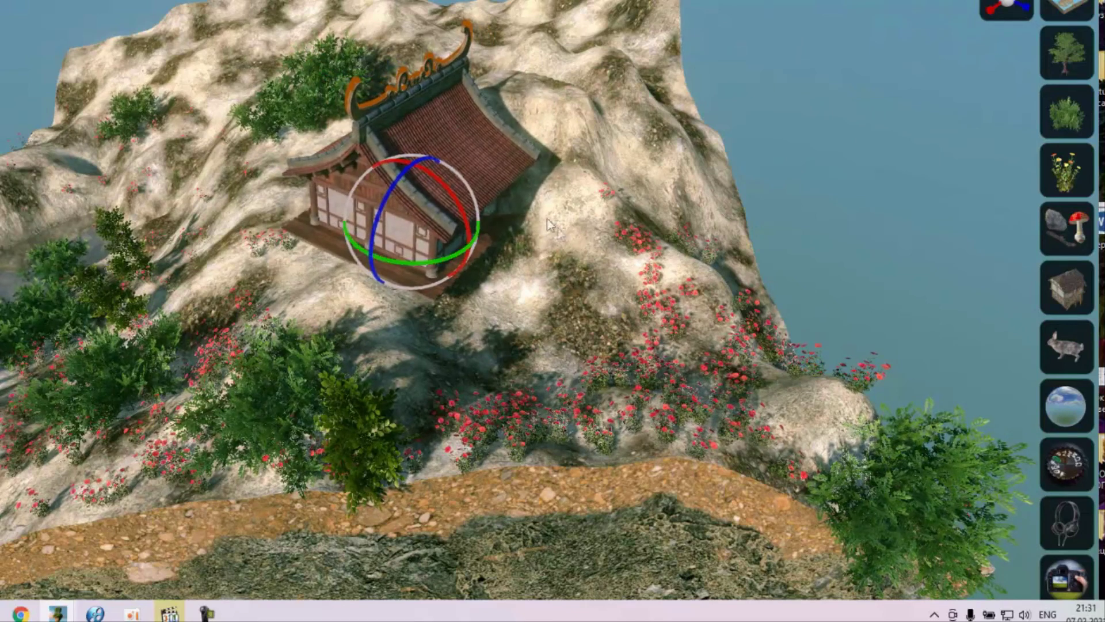
{"action": "left_click_drag", "start_coordinate": [464, 196], "coordinate": [447, 182]}
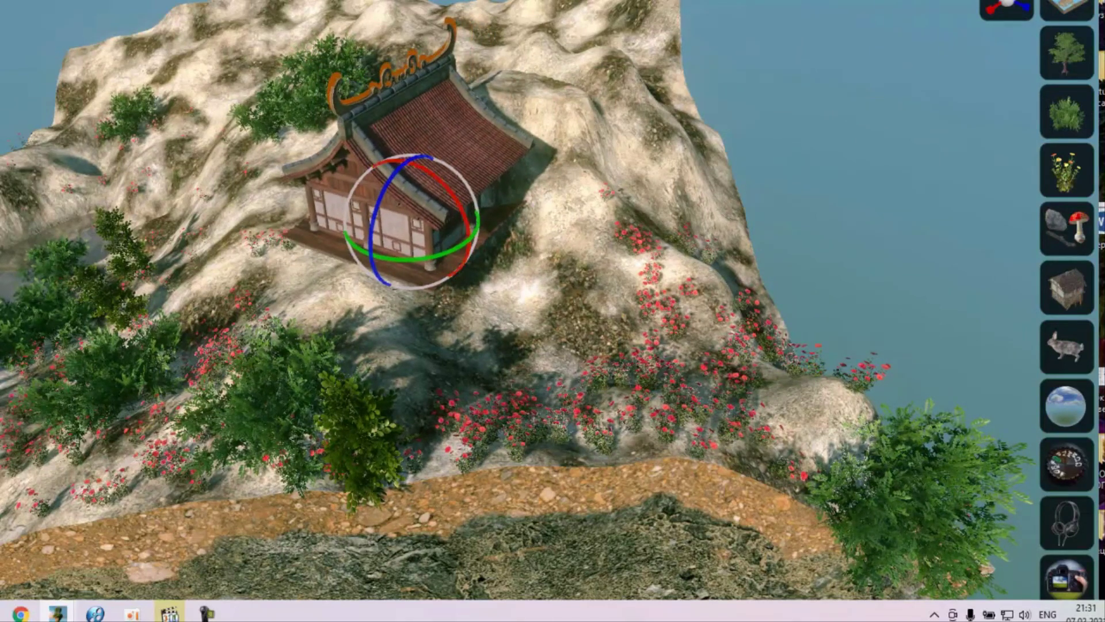
Move the house along its red axis toward the flowers on the slope and adjust its depth slightly
{"action": "key", "text": "Escape"}
{"action": "left_click", "coordinate": [414, 158]}
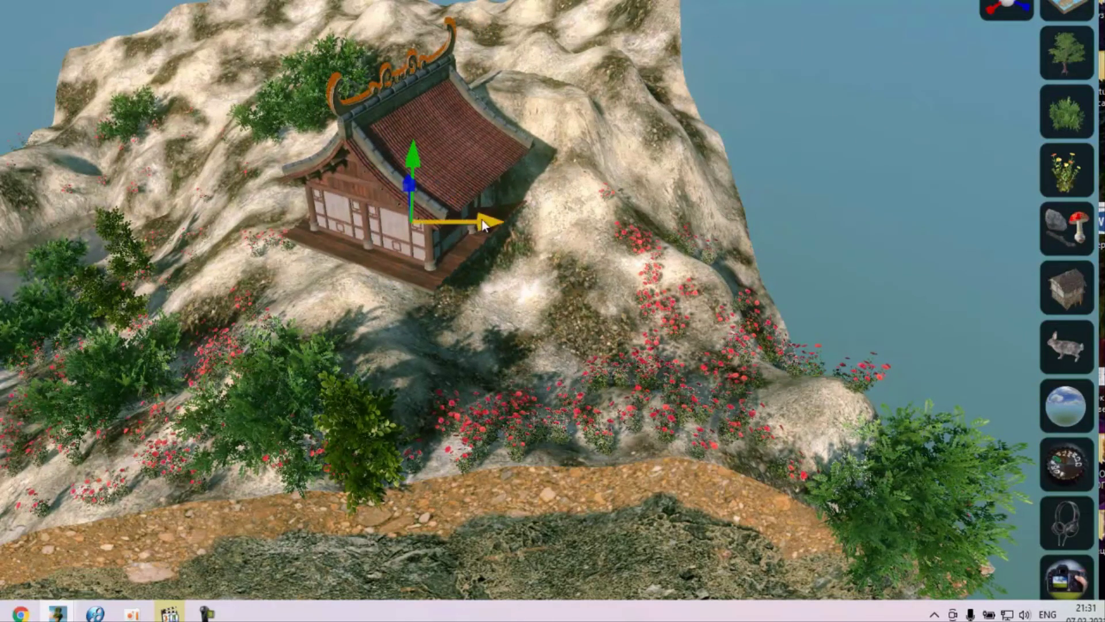
{"action": "left_click_drag", "start_coordinate": [482, 220], "coordinate": [619, 232]}
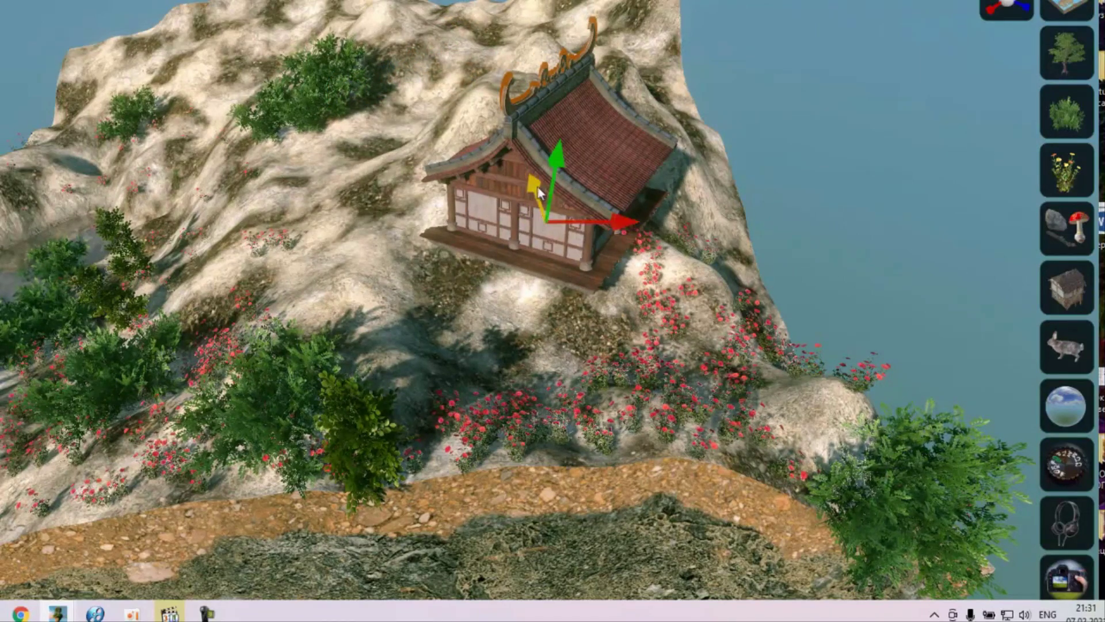
{"action": "left_click_drag", "start_coordinate": [540, 193], "coordinate": [551, 153]}
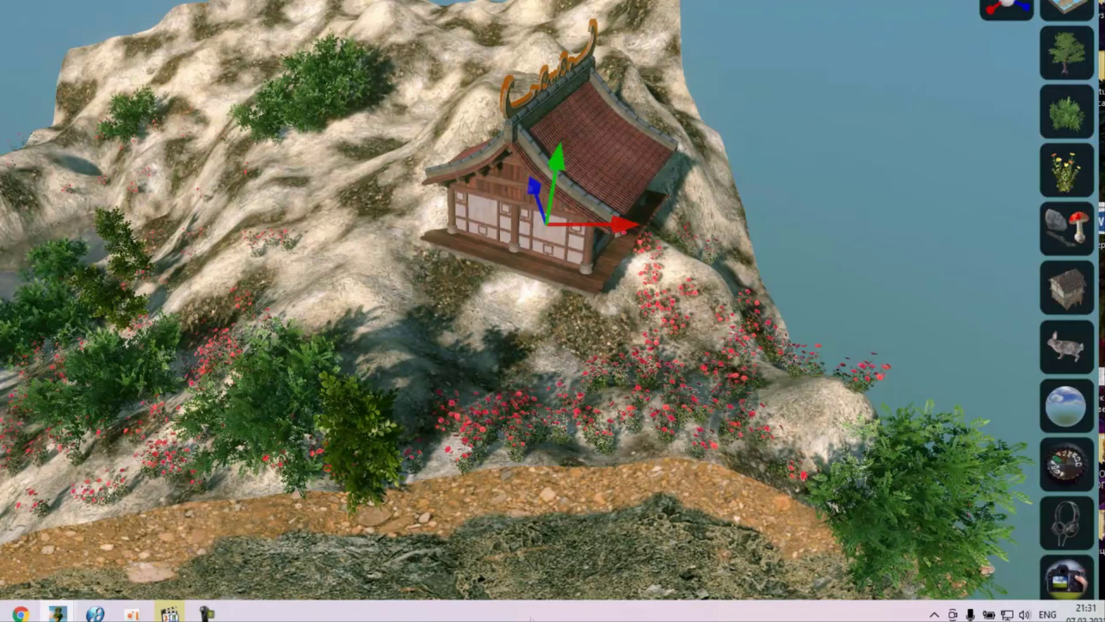
{"action": "left_click", "coordinate": [207, 613]}
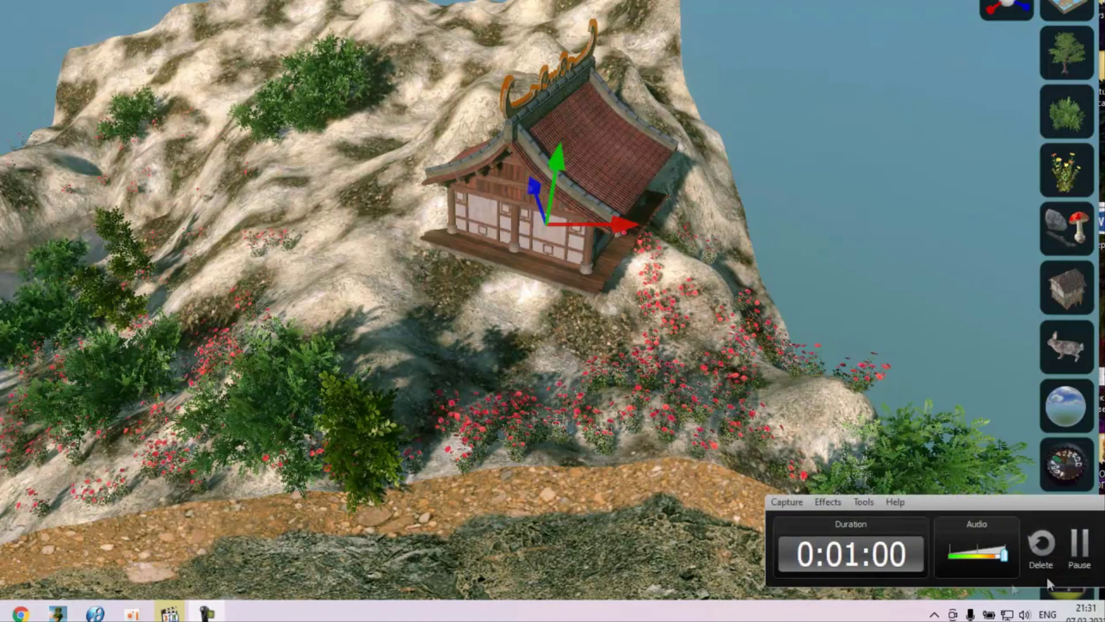